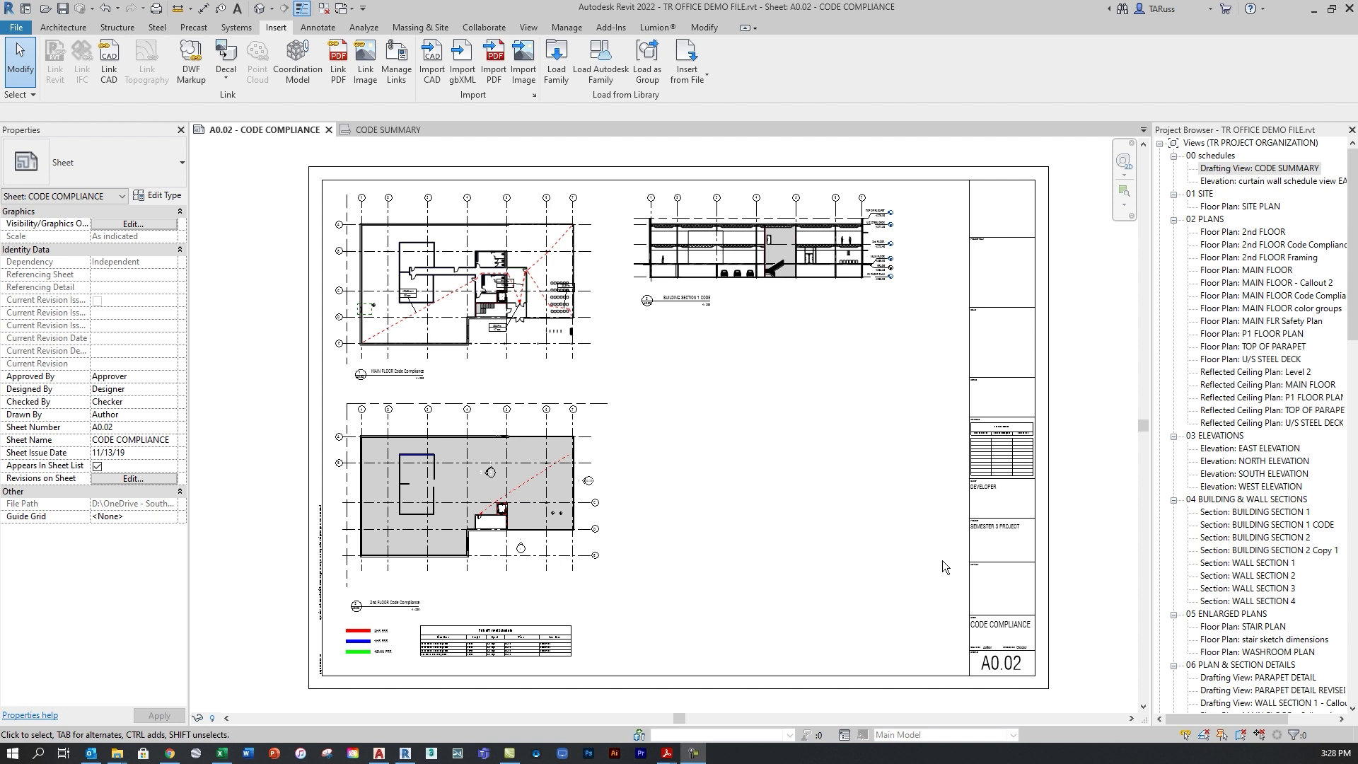
pyautogui.click(318, 28)
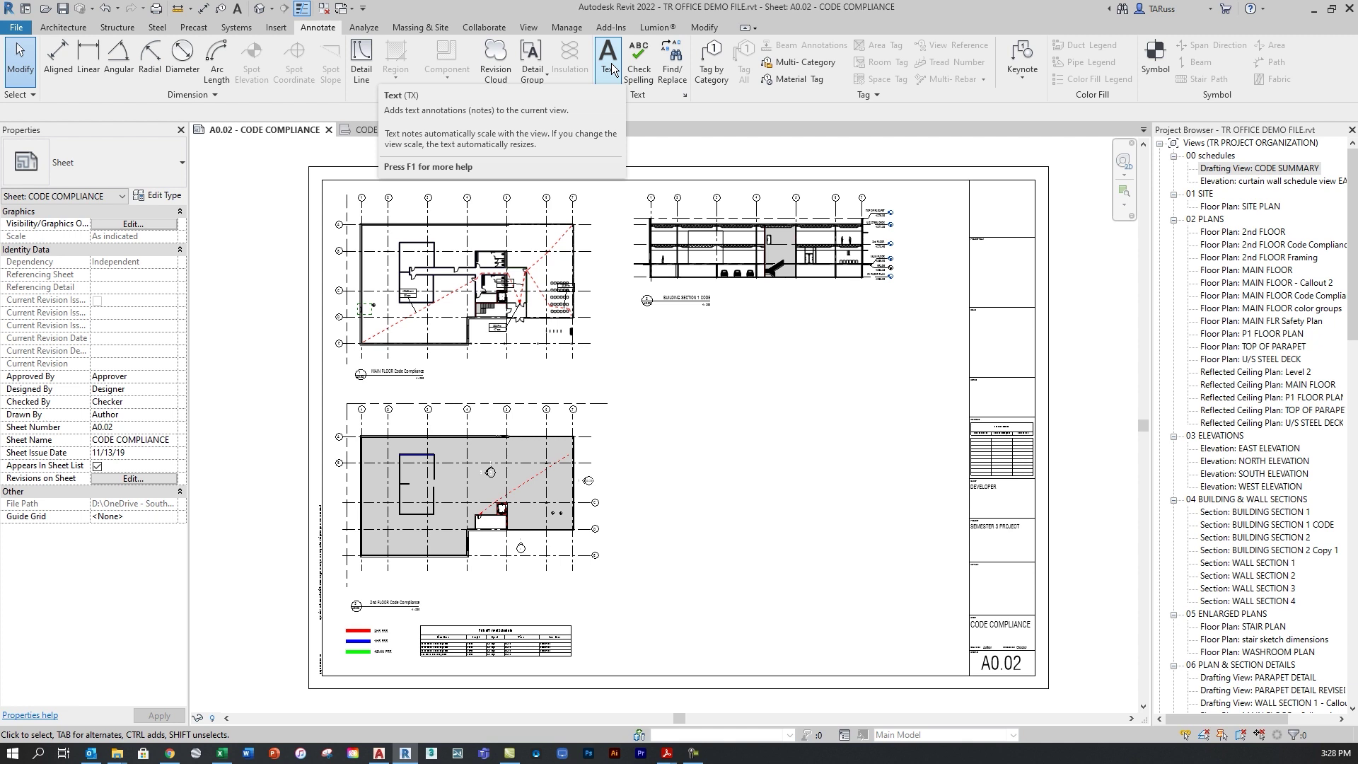
pyautogui.click(529, 26)
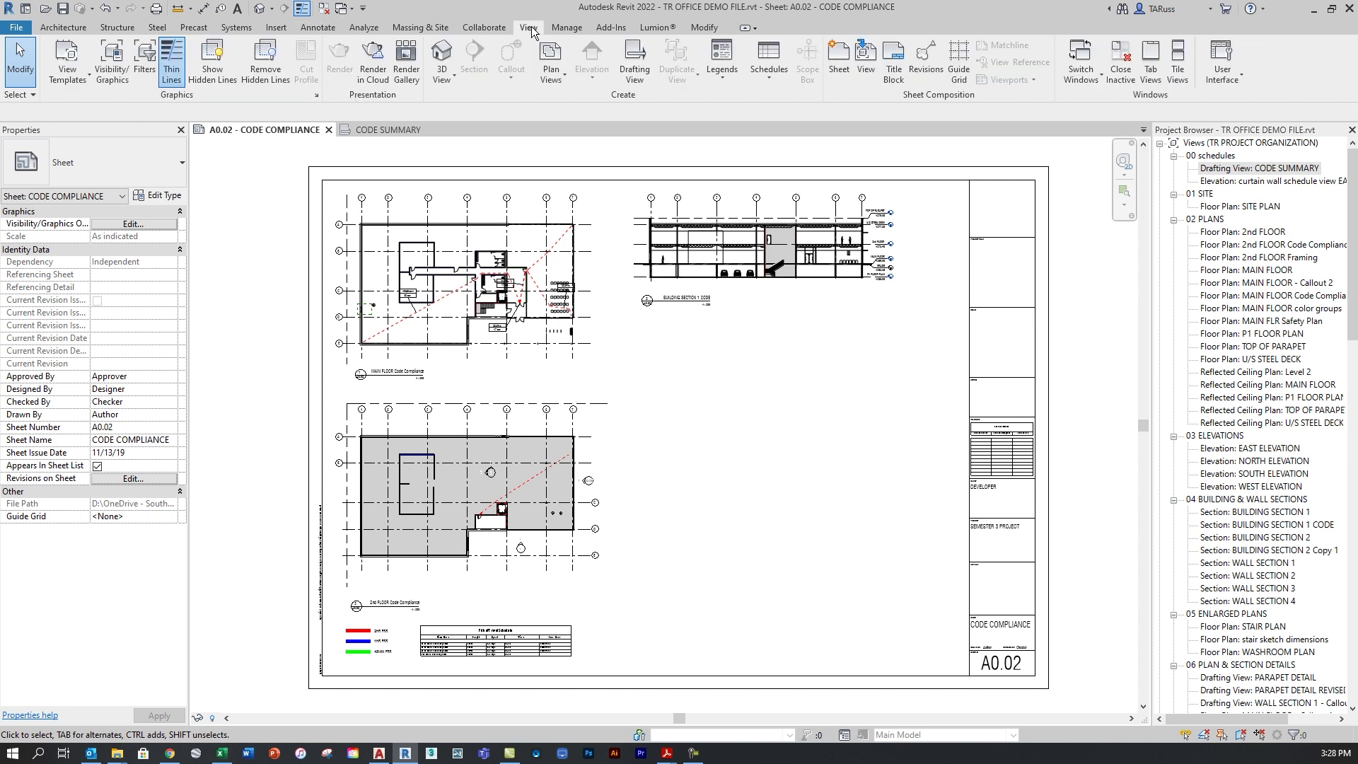
pyautogui.click(770, 78)
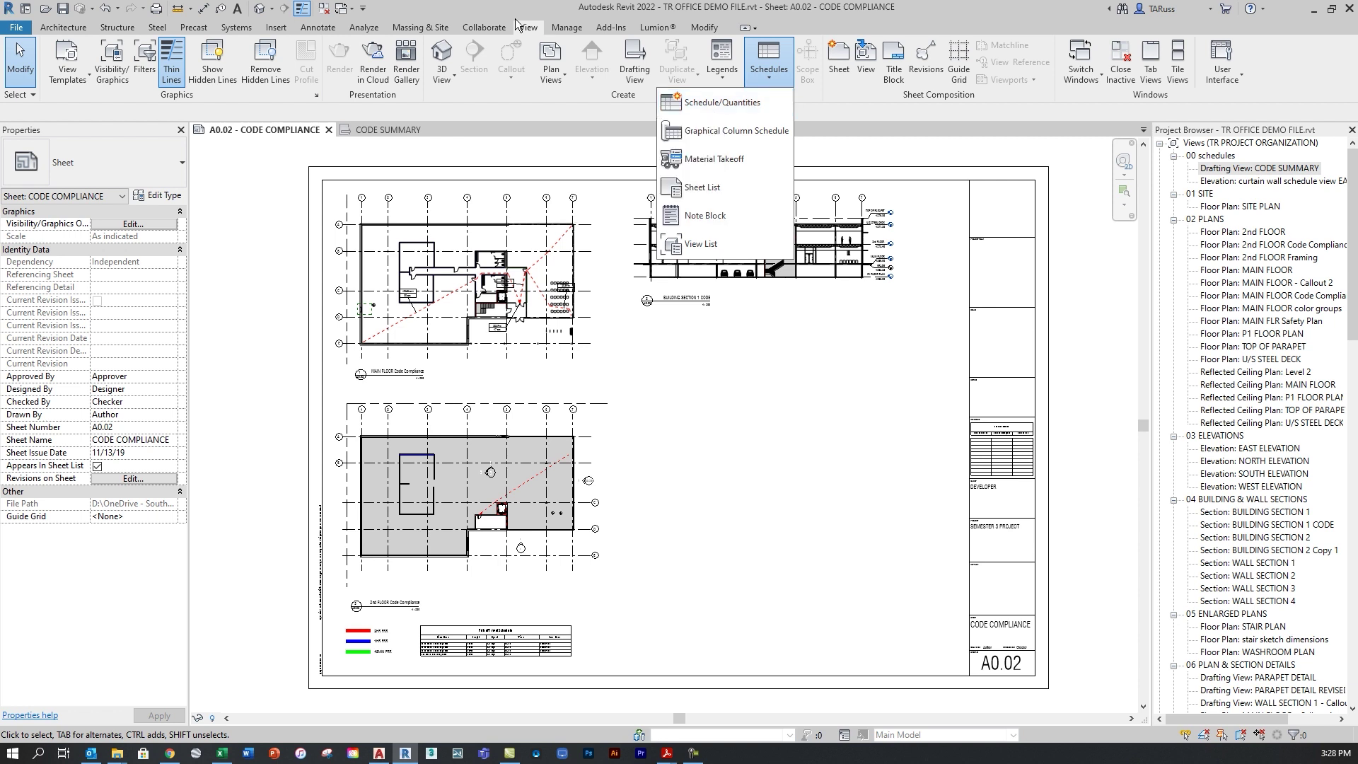
pyautogui.click(487, 14)
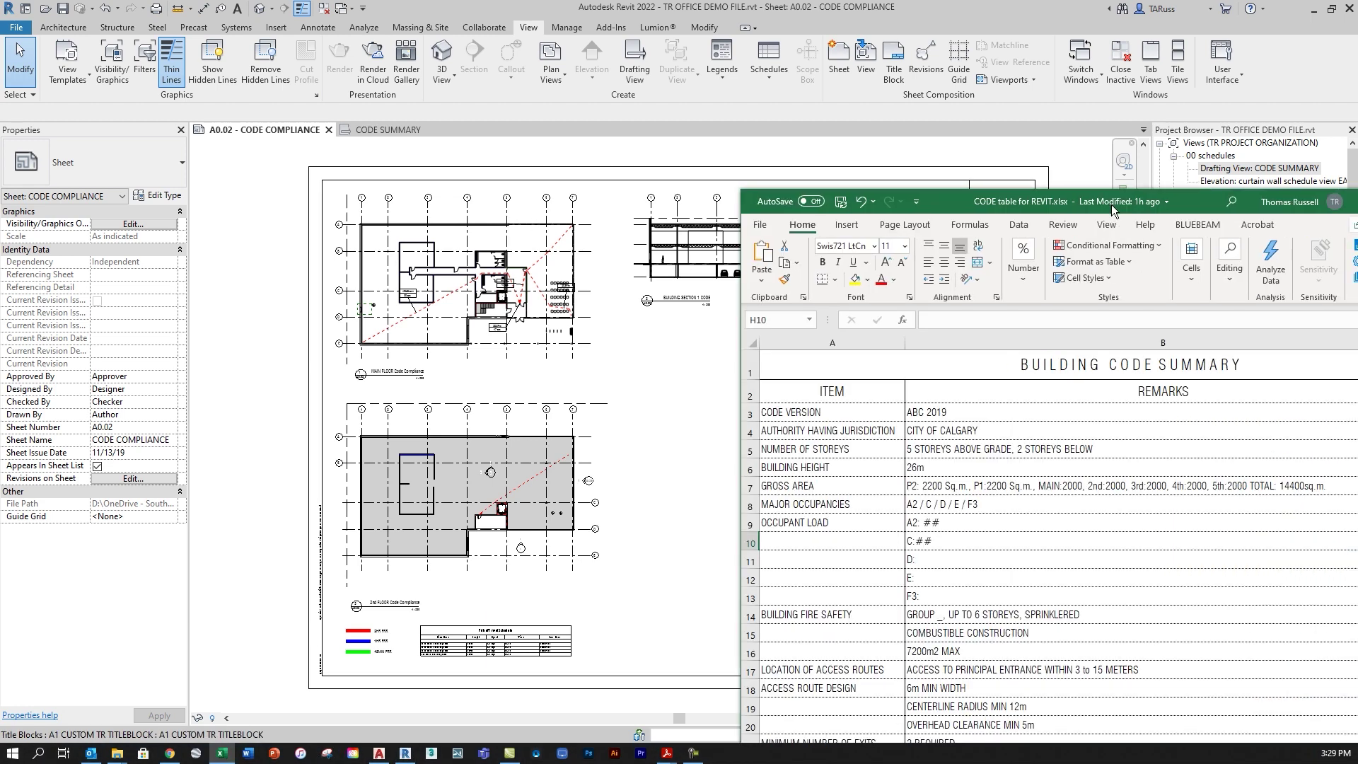
# Enlarge the CODE table for REVIT.xlsx workbook in Excel and review the building code summary's items, remarks and references
pyautogui.moveTo(1110, 205); pyautogui.dragTo(659, 49)
pyautogui.click(981, 48)
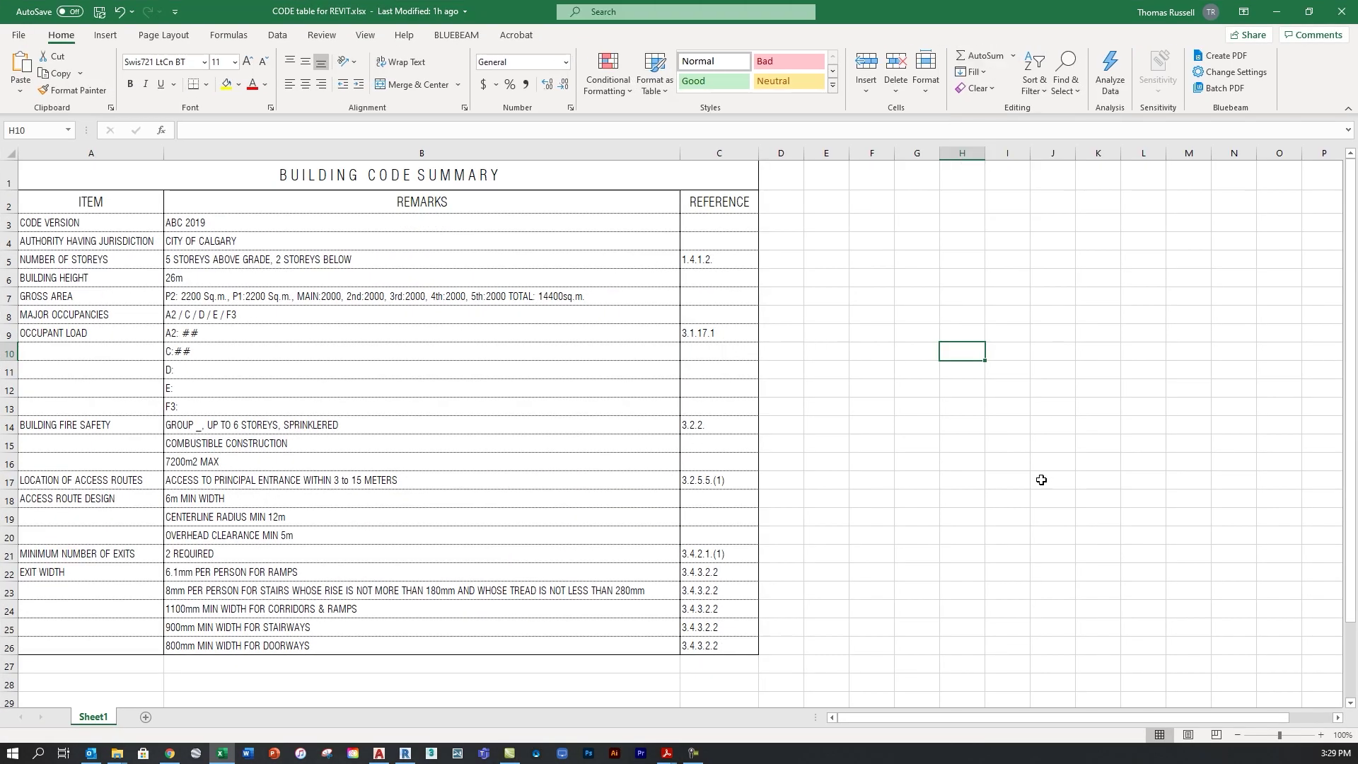
pyautogui.click(1005, 463)
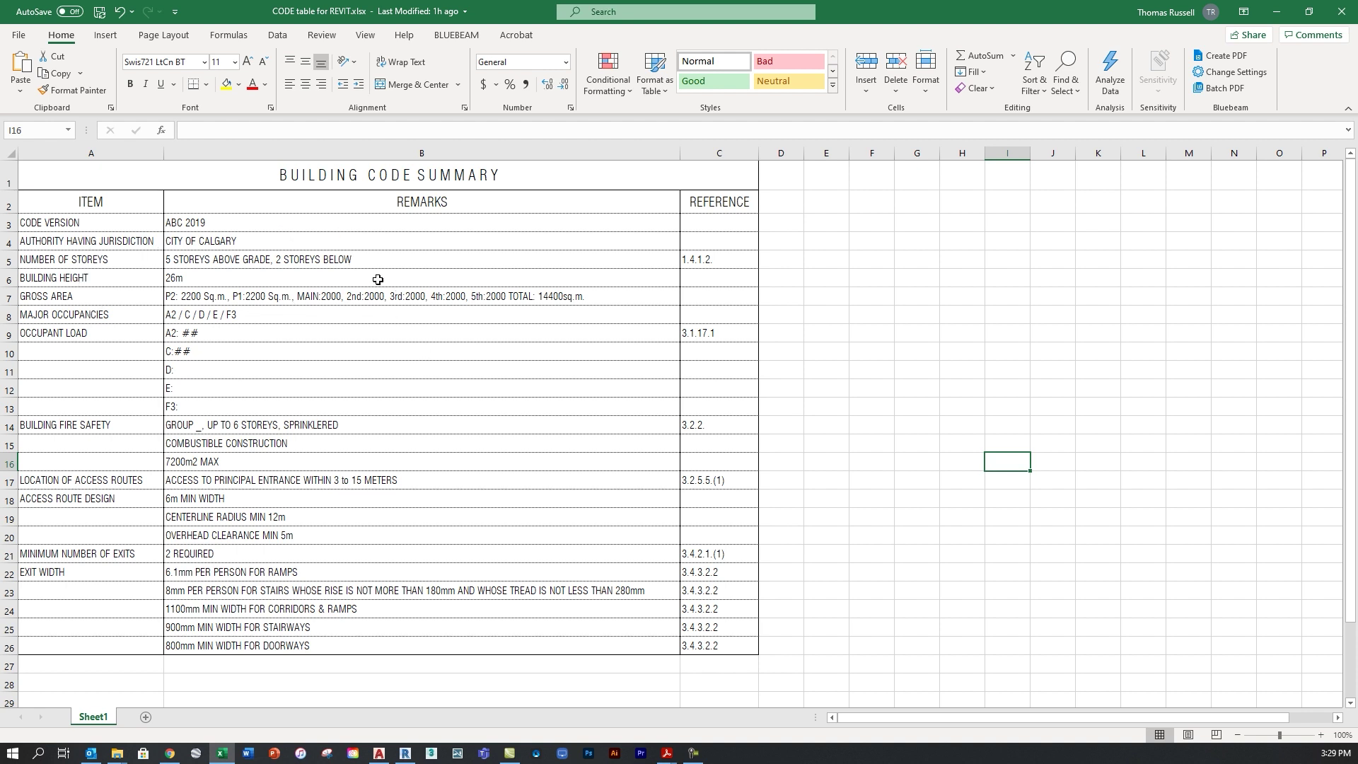
pyautogui.click(718, 258)
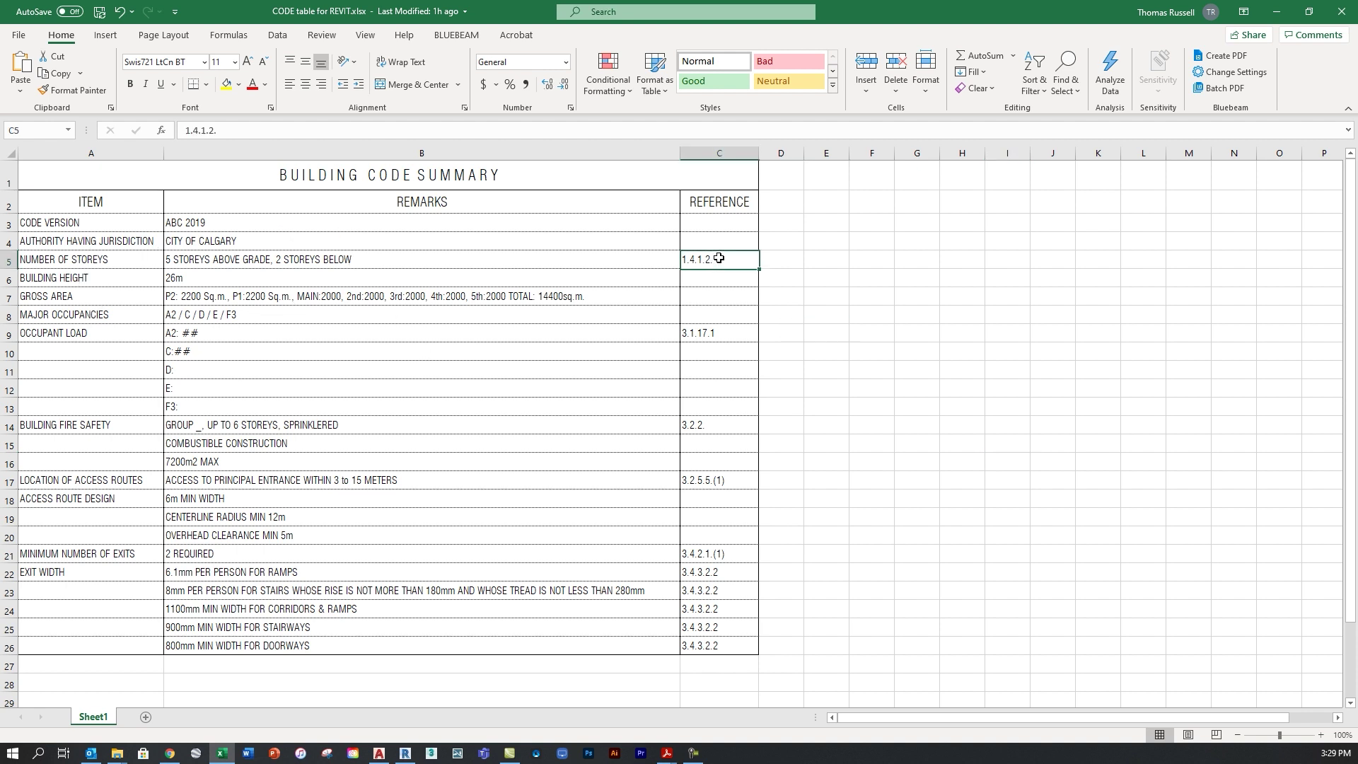
pyautogui.click(708, 223)
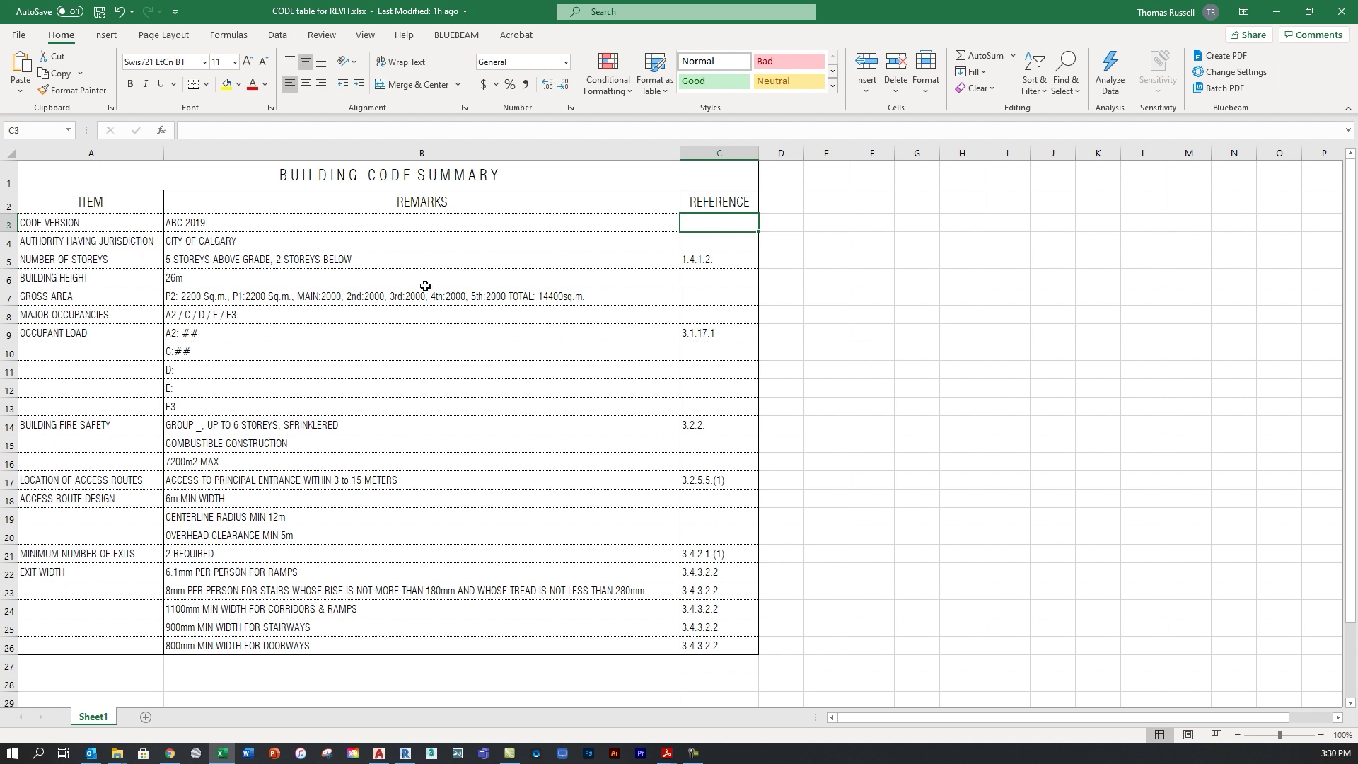
# Save the CODE table for REVIT.xlsx workbook and close it
pyautogui.click(22, 39)
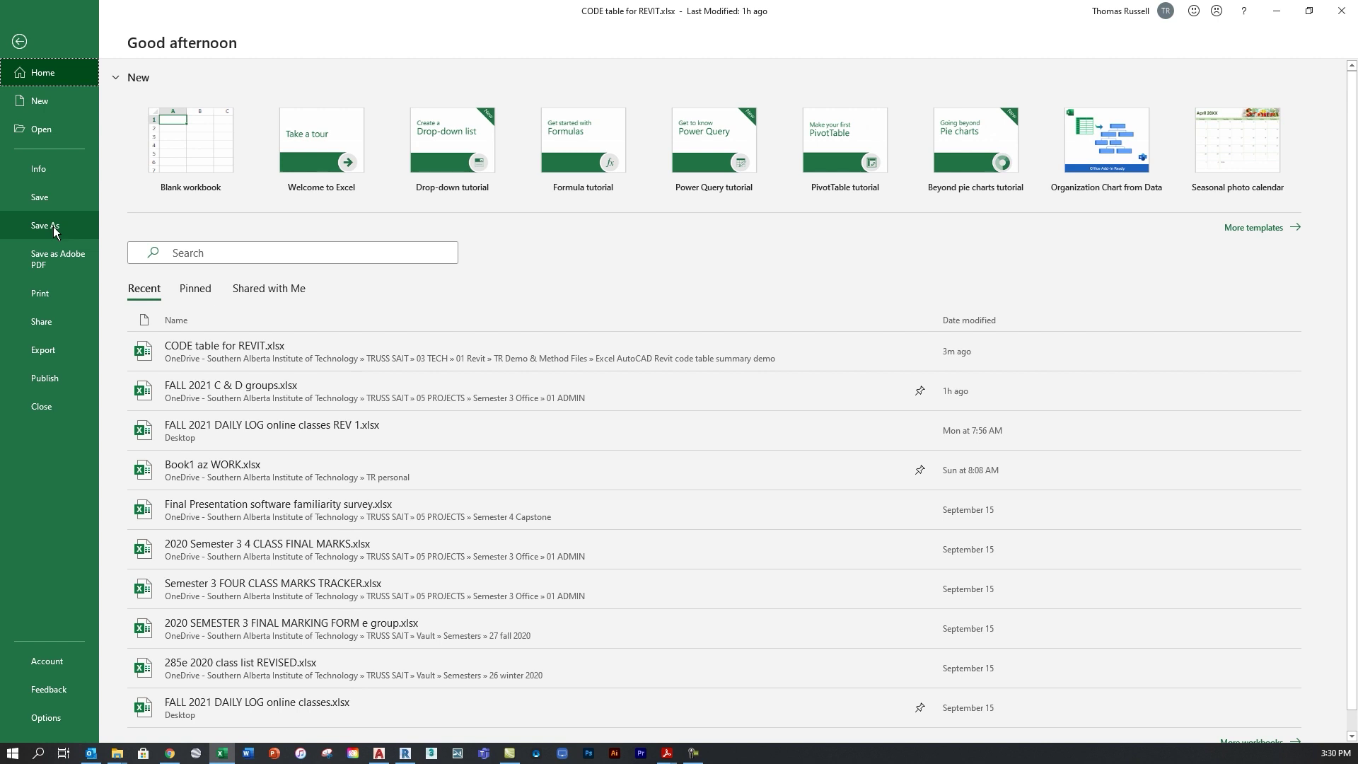
pyautogui.click(22, 43)
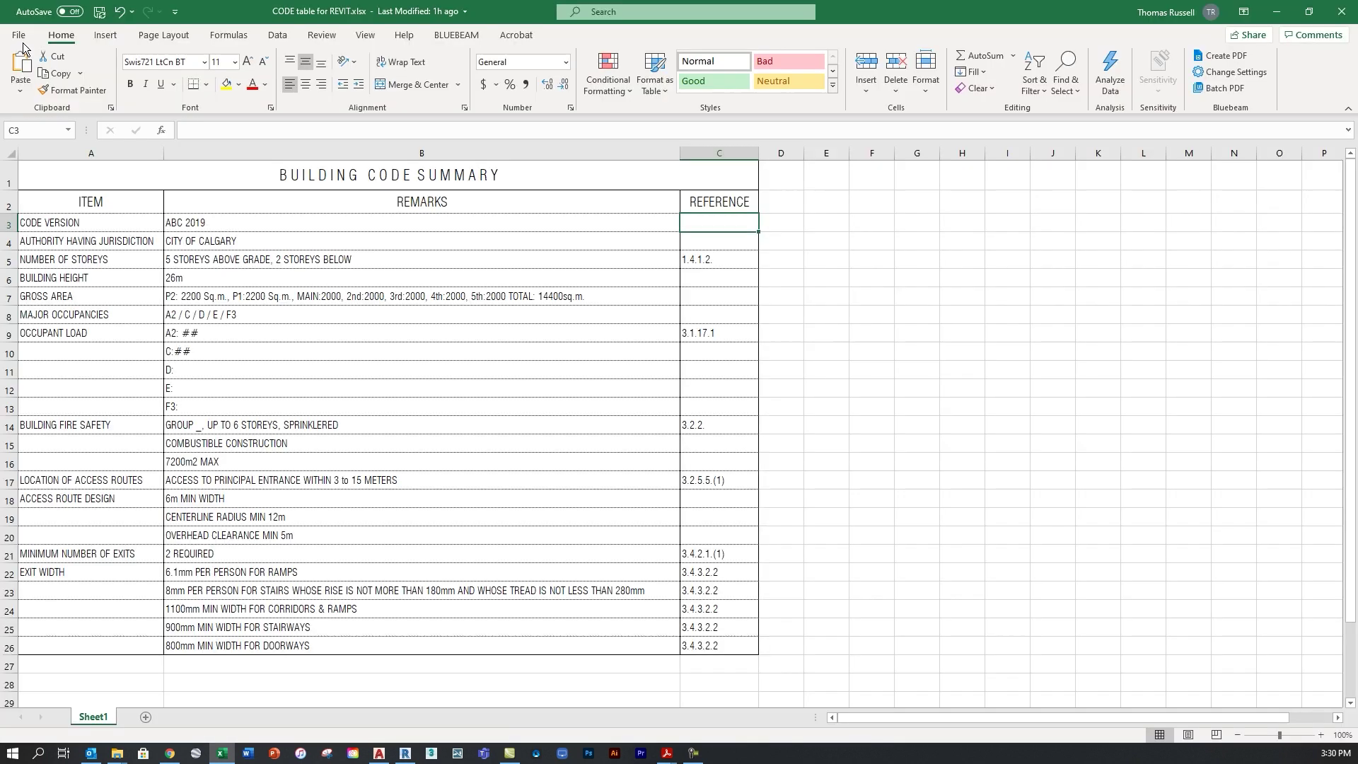
pyautogui.click(910, 222)
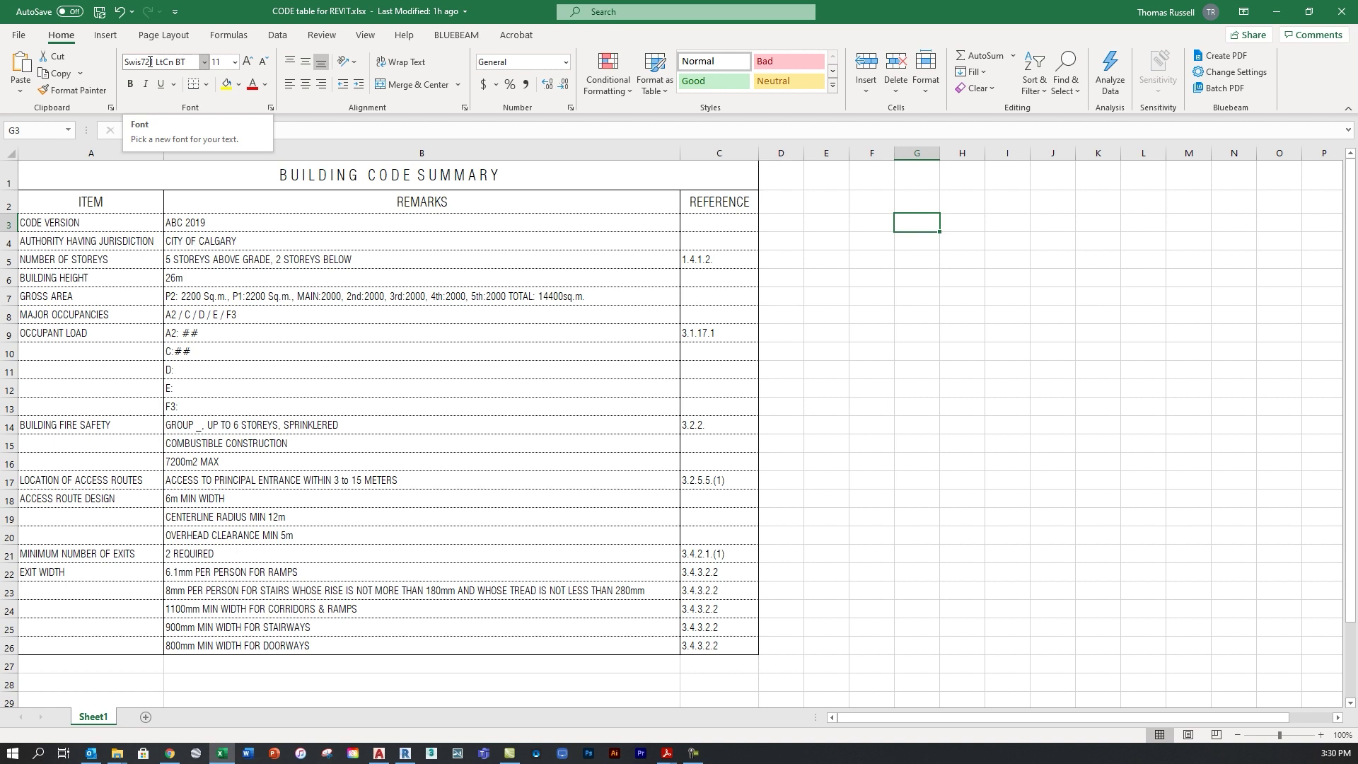
pyautogui.click(99, 12)
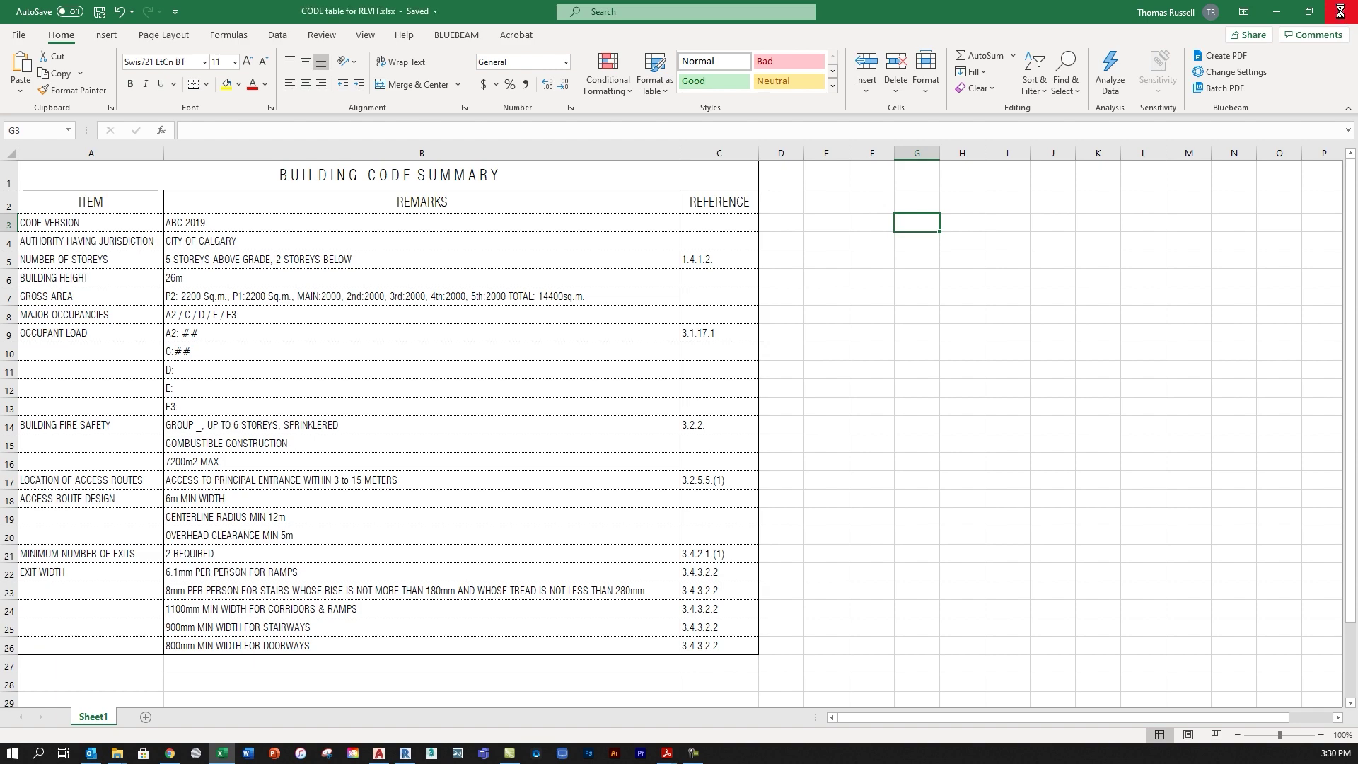
pyautogui.click(1340, 12)
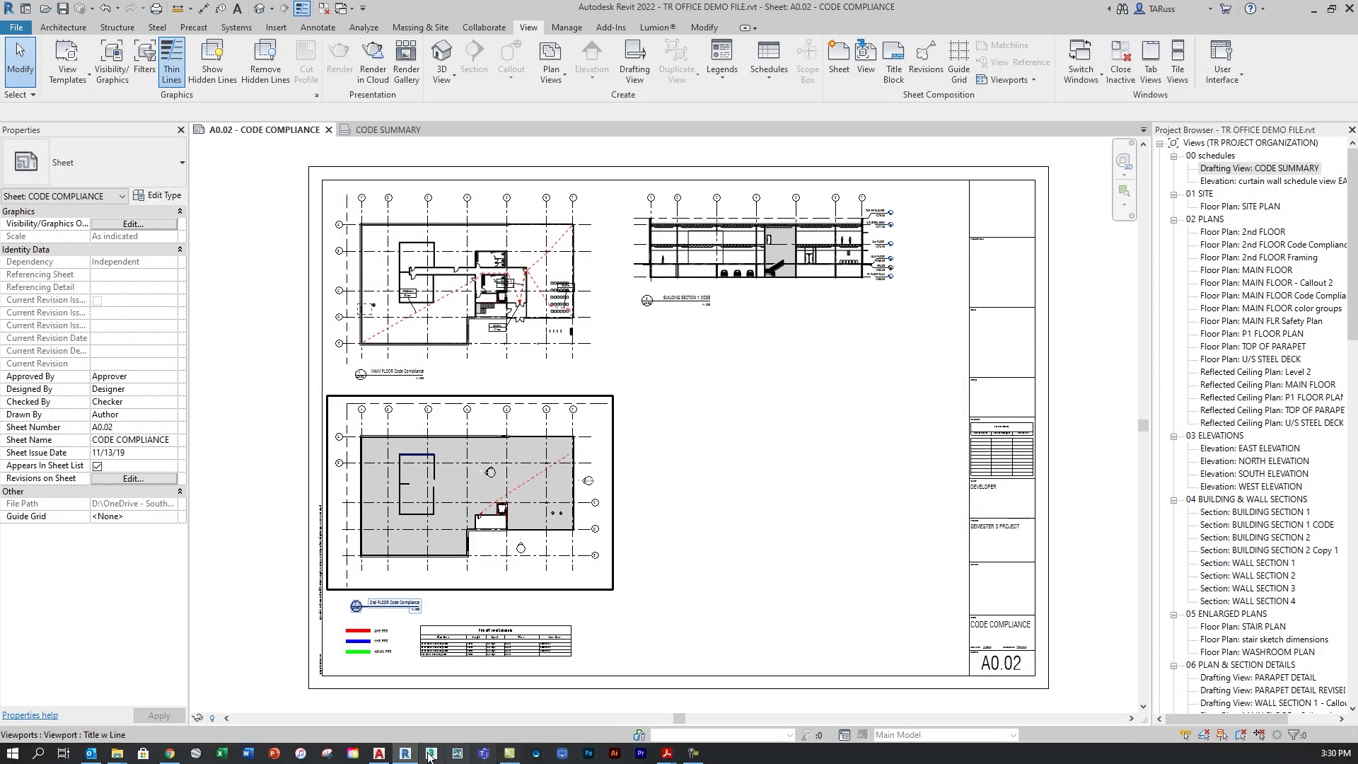
# Switch to AutoCAD and create a new drawing from the acad.dwt template
pyautogui.click(379, 753)
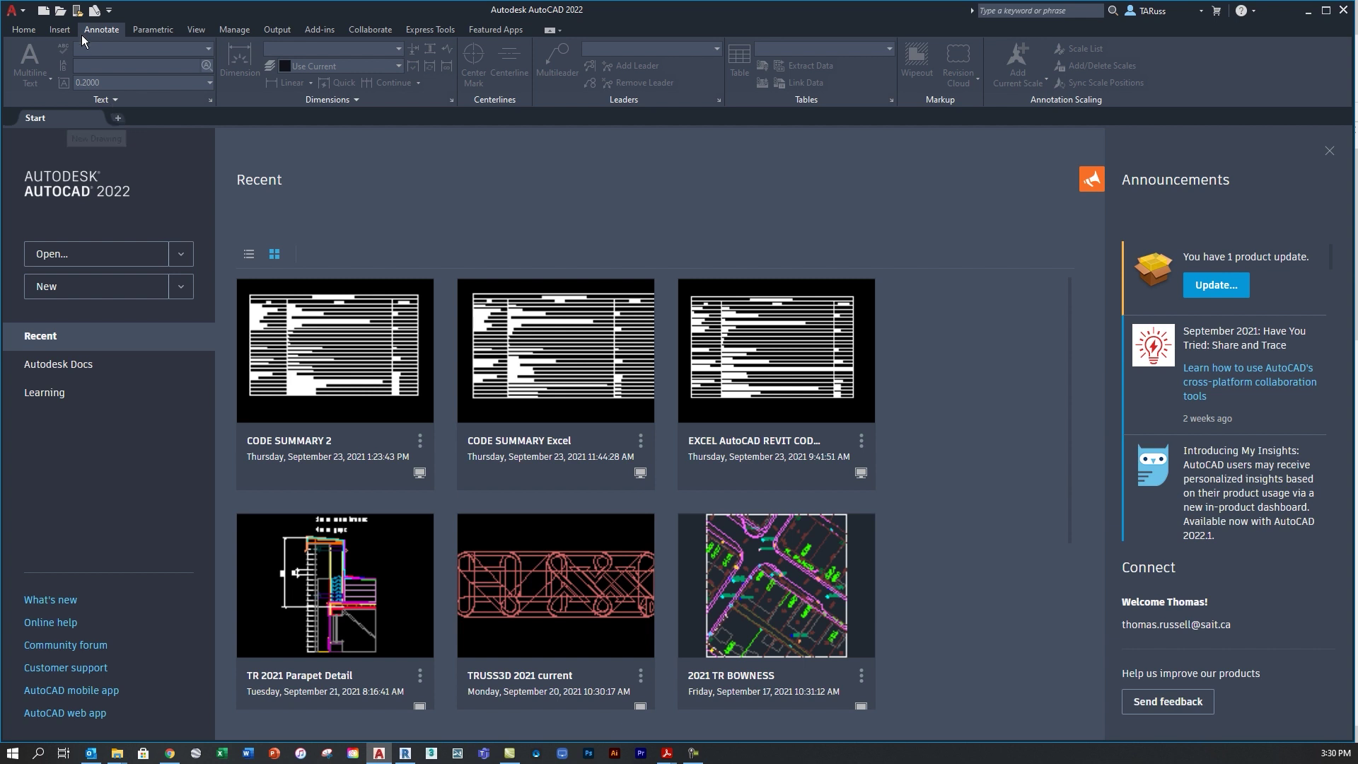
pyautogui.click(19, 15)
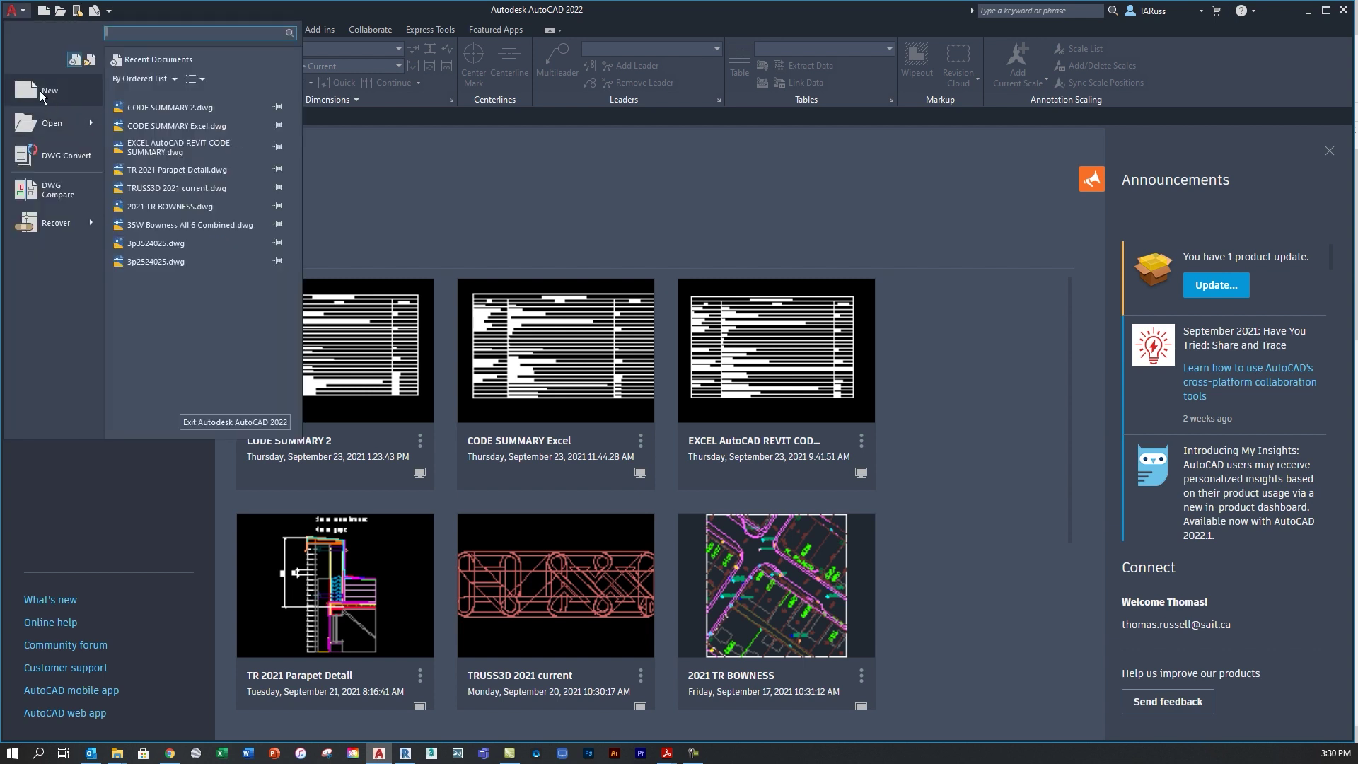
pyautogui.click(39, 91)
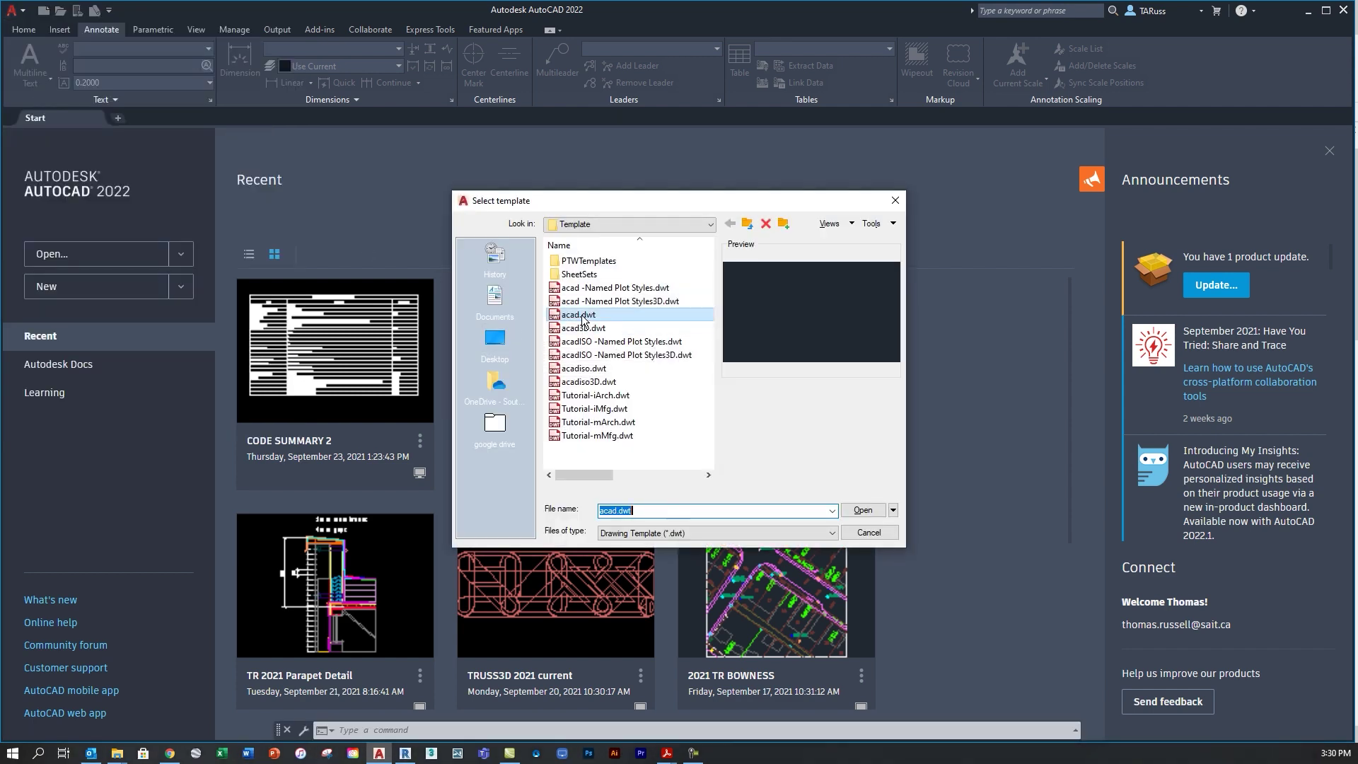
pyautogui.click(600, 313)
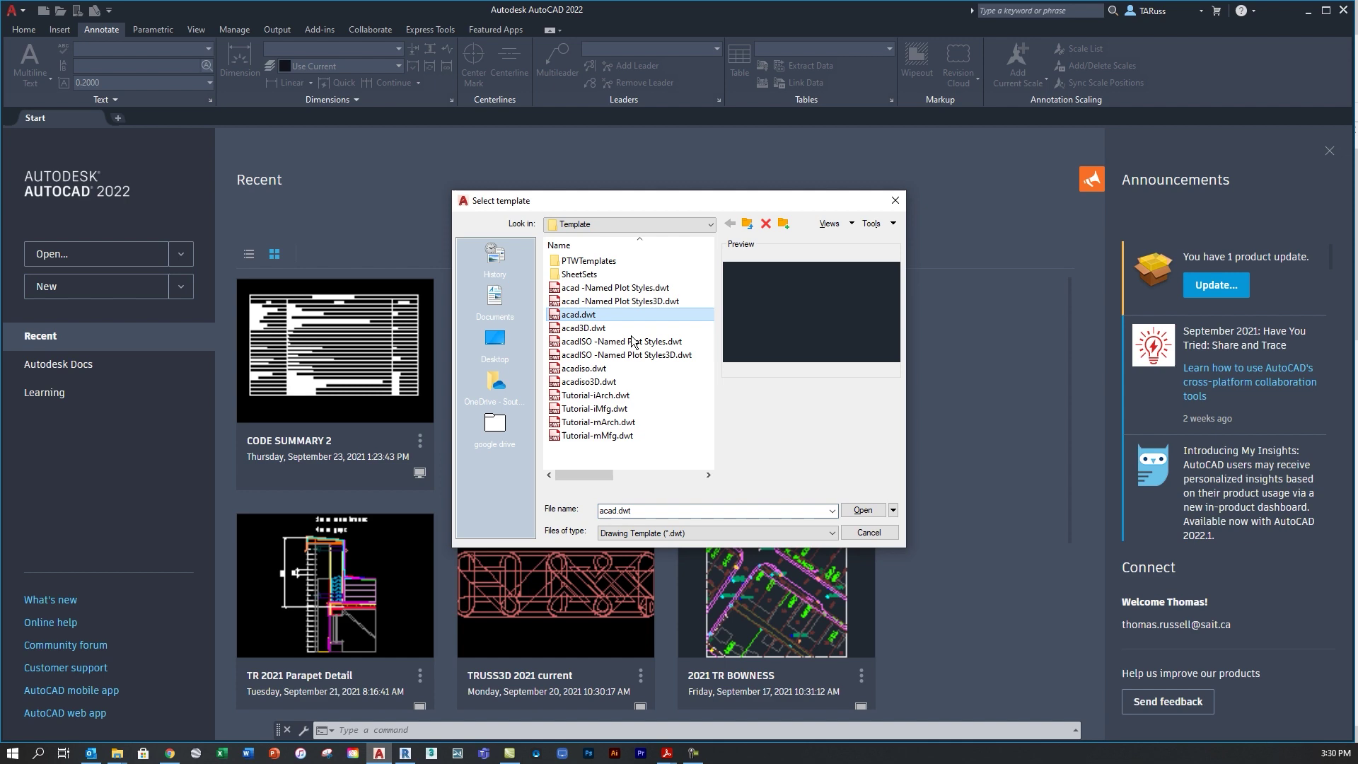
pyautogui.click(863, 511)
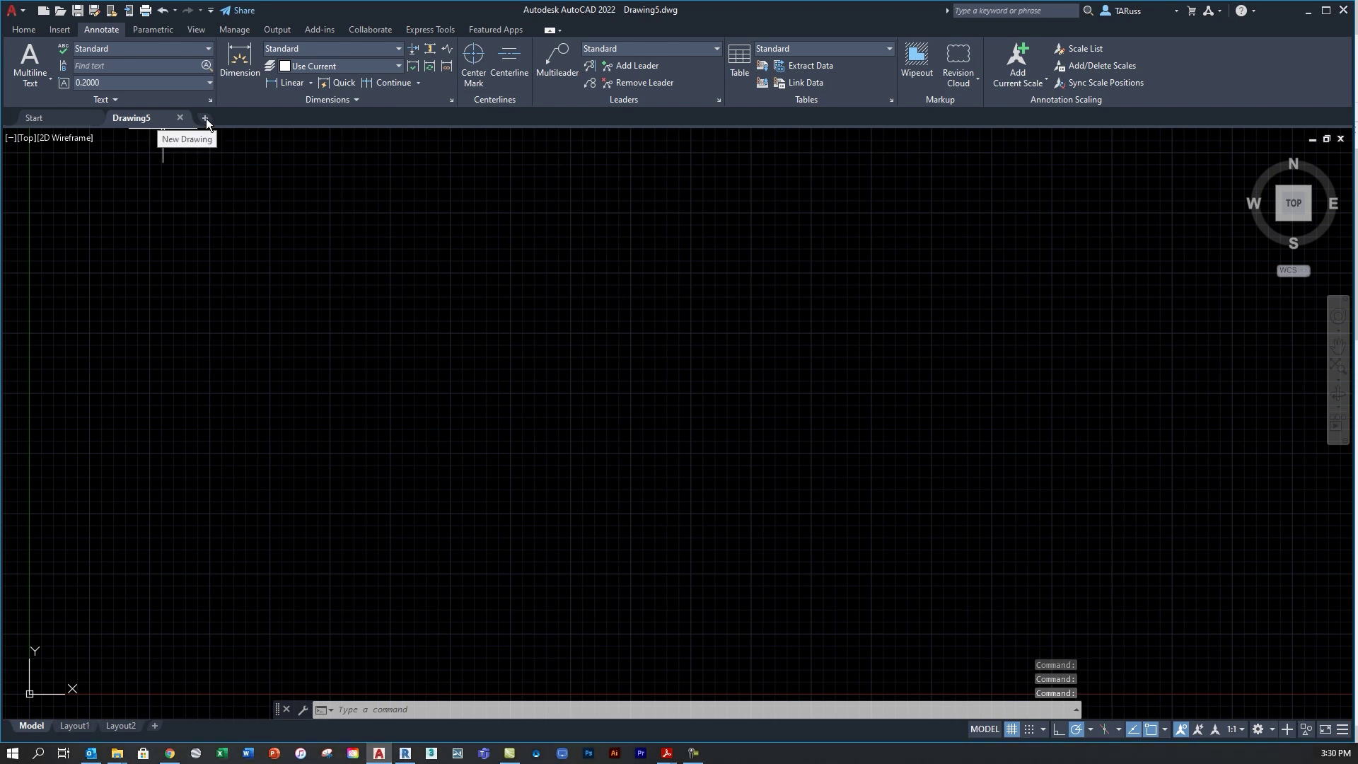
pyautogui.click(206, 117)
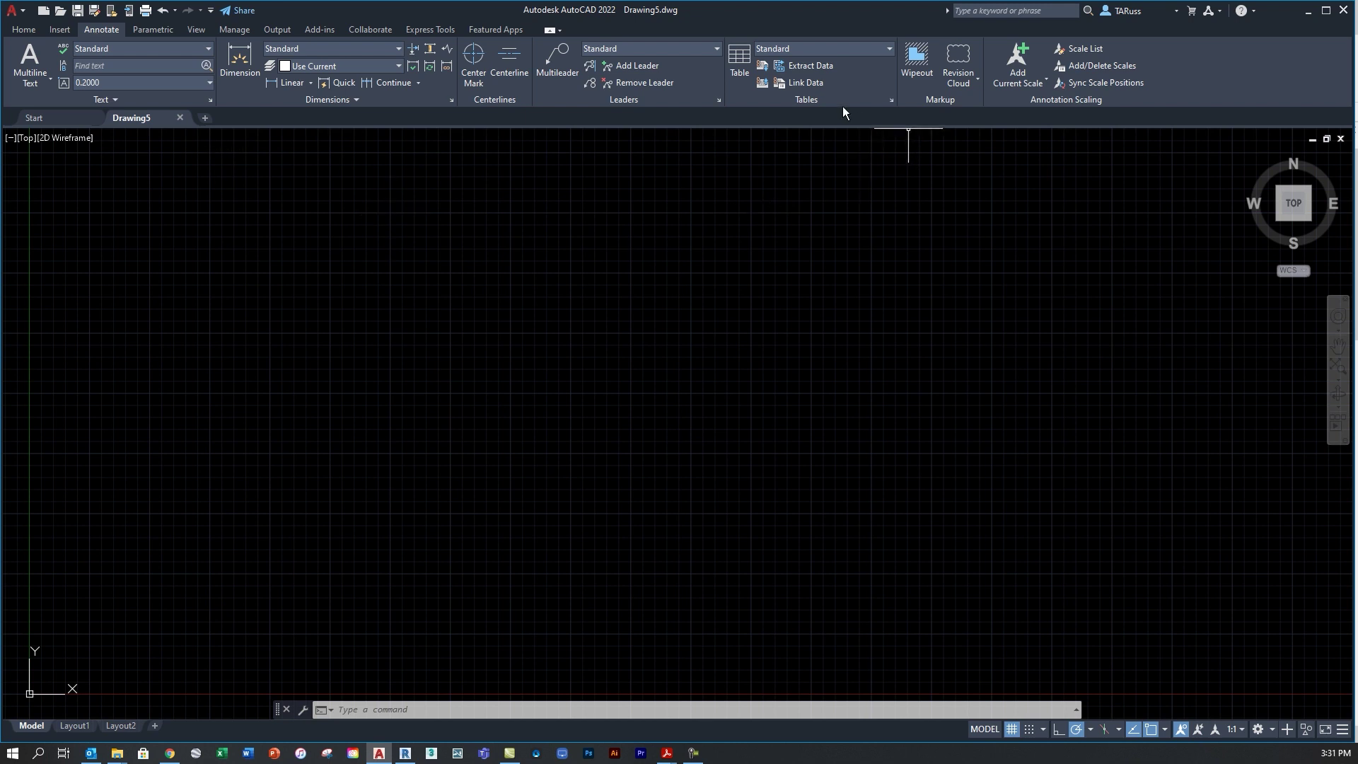
# Create a new Excel data link named CODE SUMMARY TABLE in the Data Link Manager
pyautogui.click(812, 83)
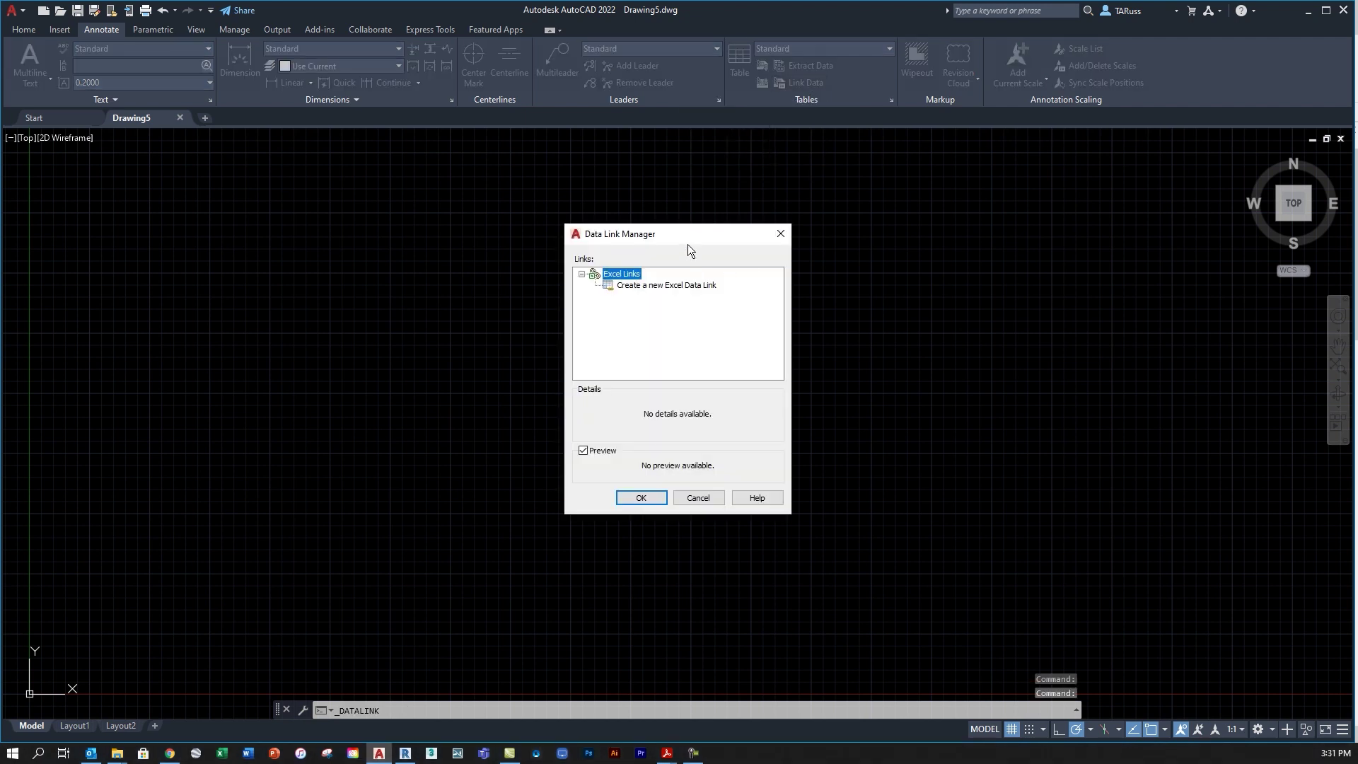
pyautogui.moveTo(689, 236); pyautogui.dragTo(495, 203)
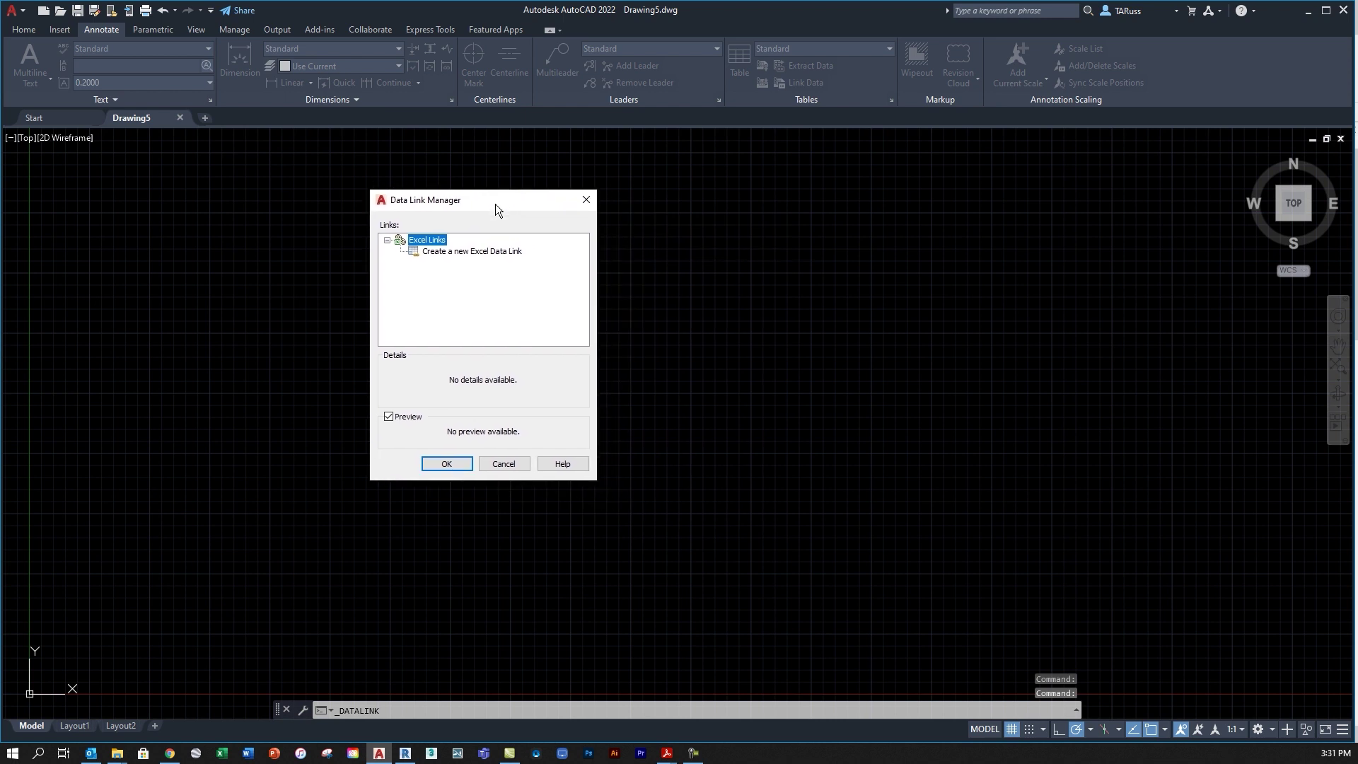
pyautogui.click(465, 252)
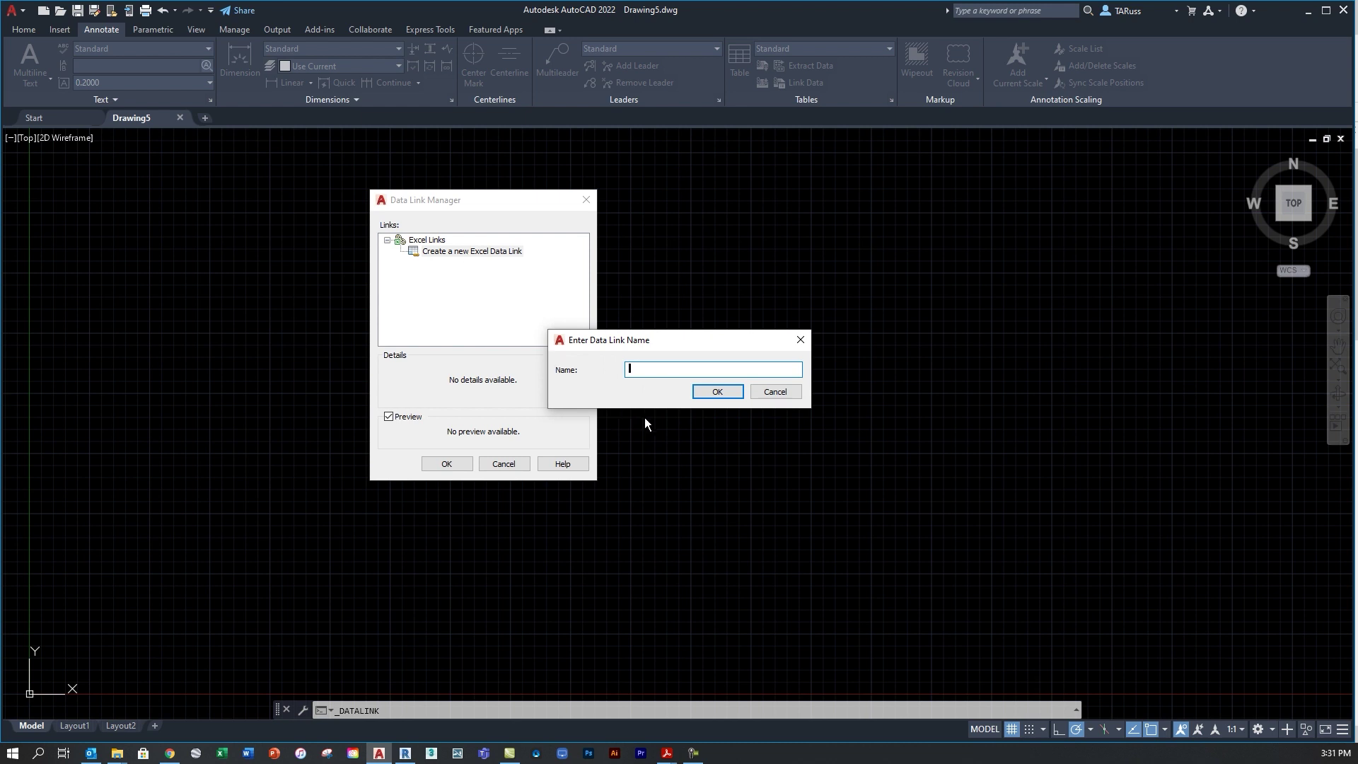
pyautogui.write('CODE SUMMARY TABLE')
pyautogui.click(705, 392)
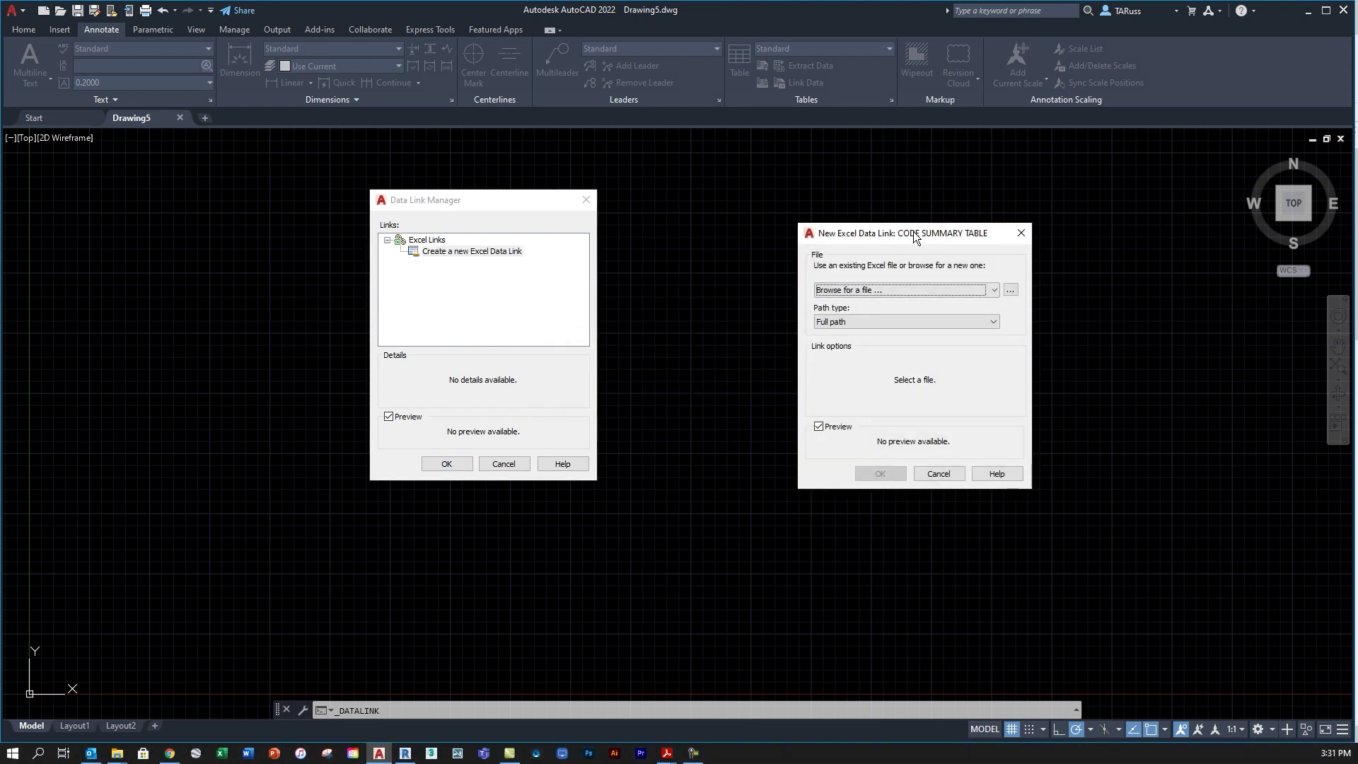
# Choose CODE table for REVIT.xlsx as the source file for the new data link
pyautogui.moveTo(913, 232); pyautogui.dragTo(727, 199)
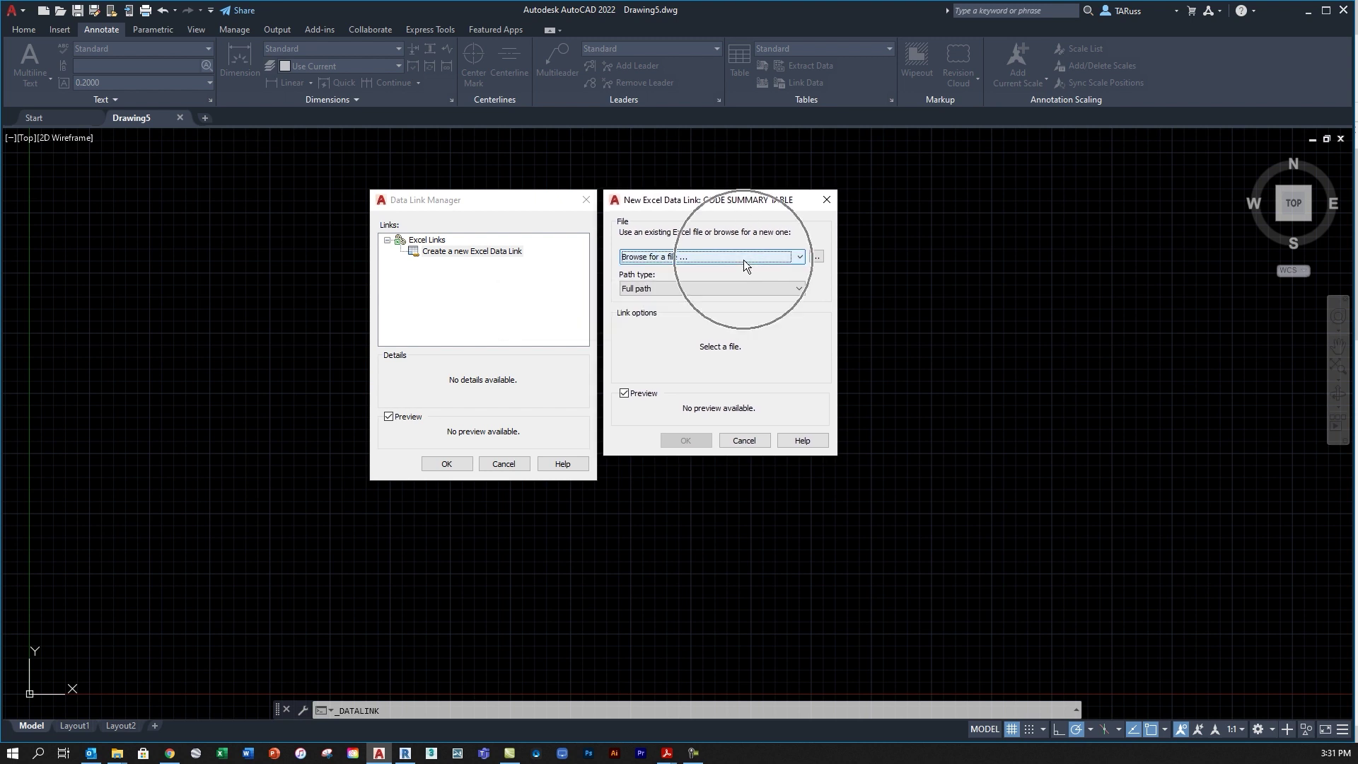
pyautogui.click(815, 259)
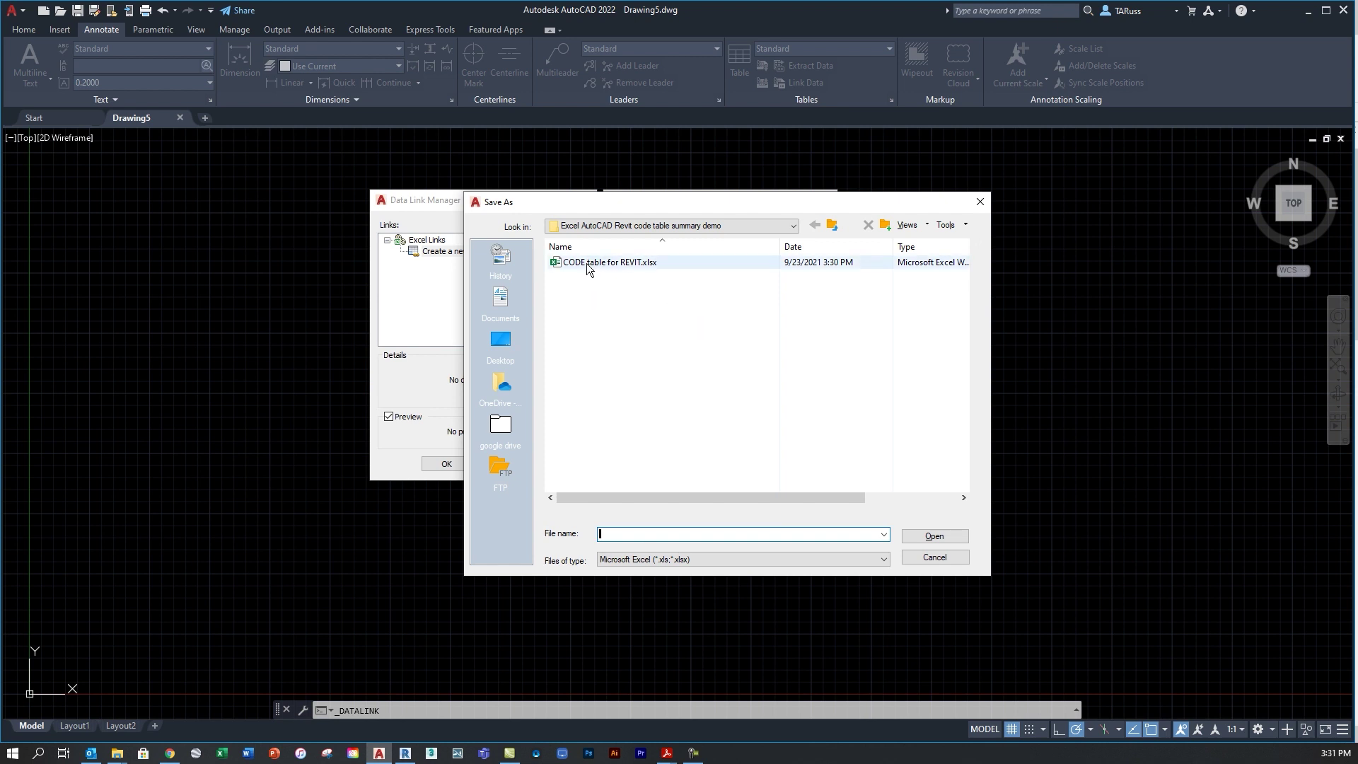
pyautogui.click(590, 264)
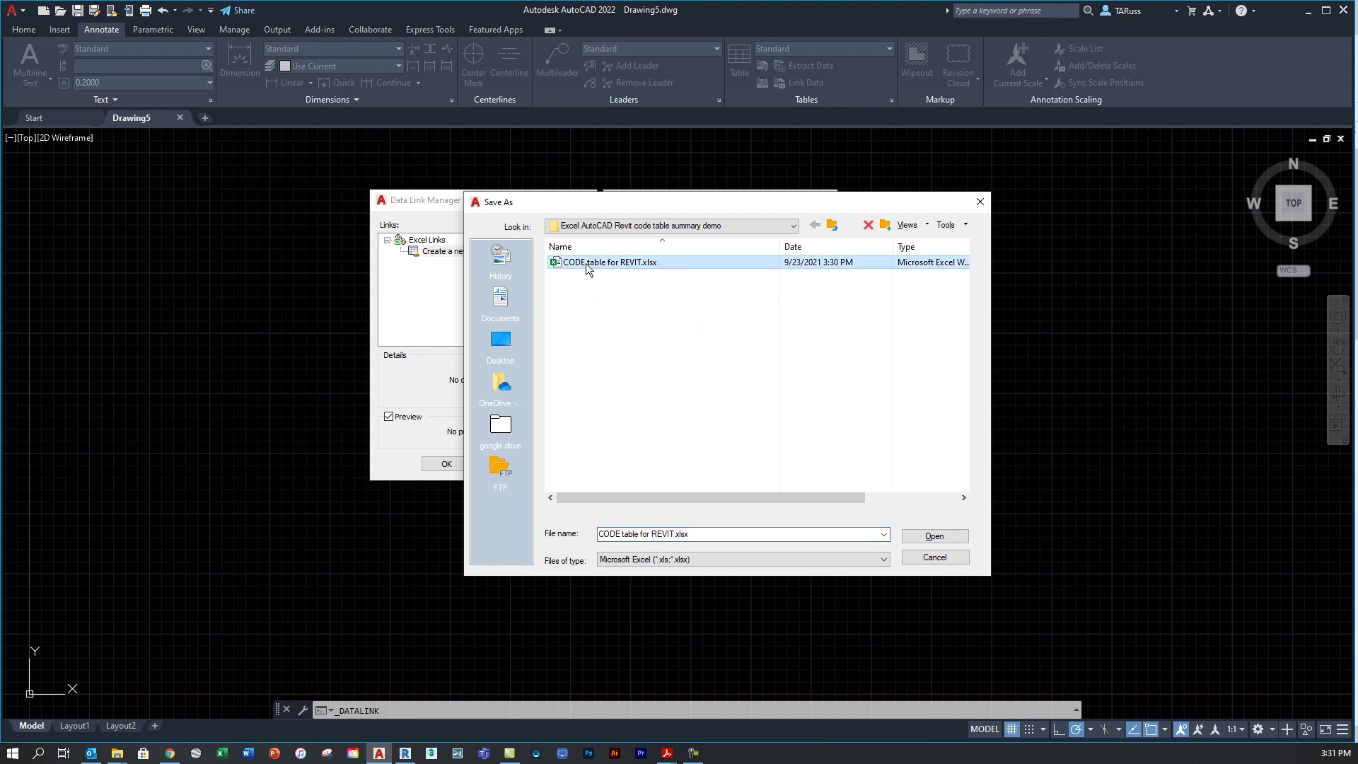
pyautogui.click(926, 538)
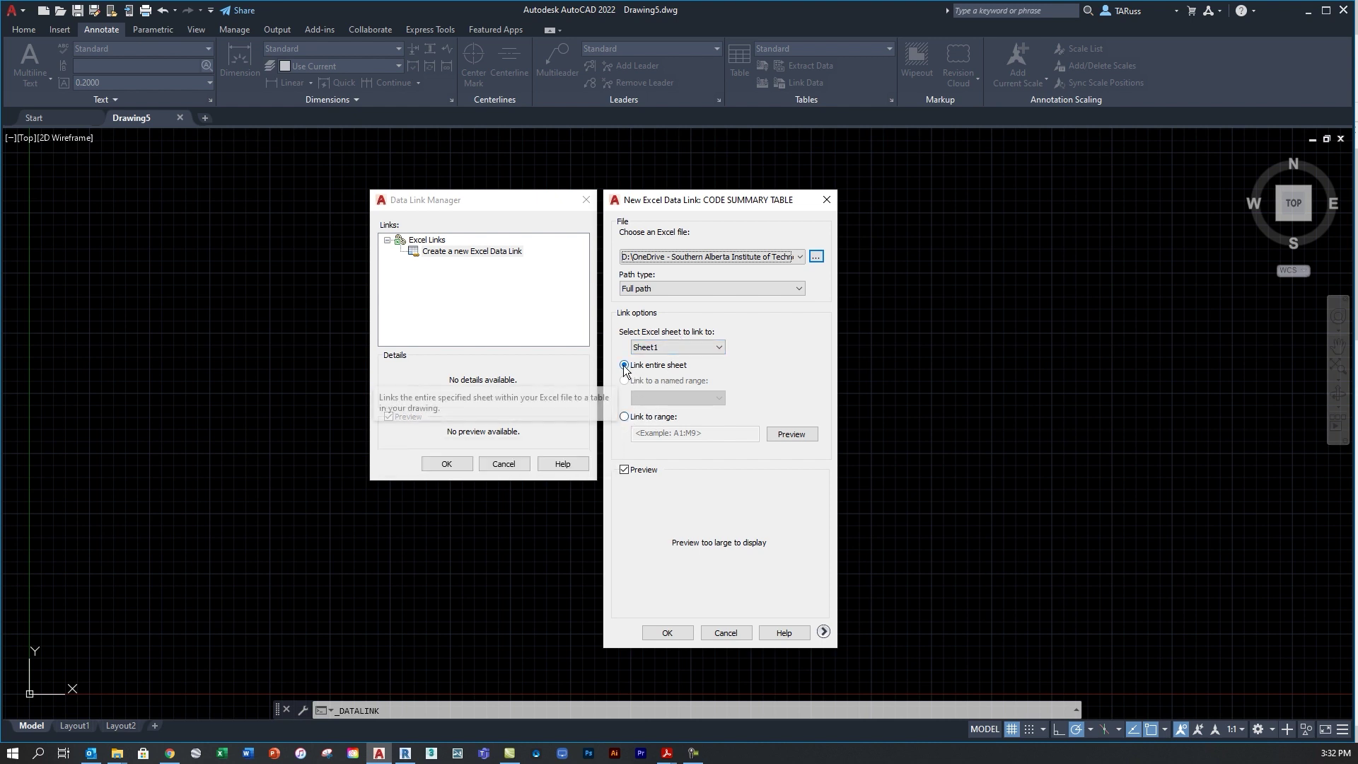
# Limit the data link to the range A1:C26 of Sheet1 and accept the finished link
pyautogui.click(625, 418)
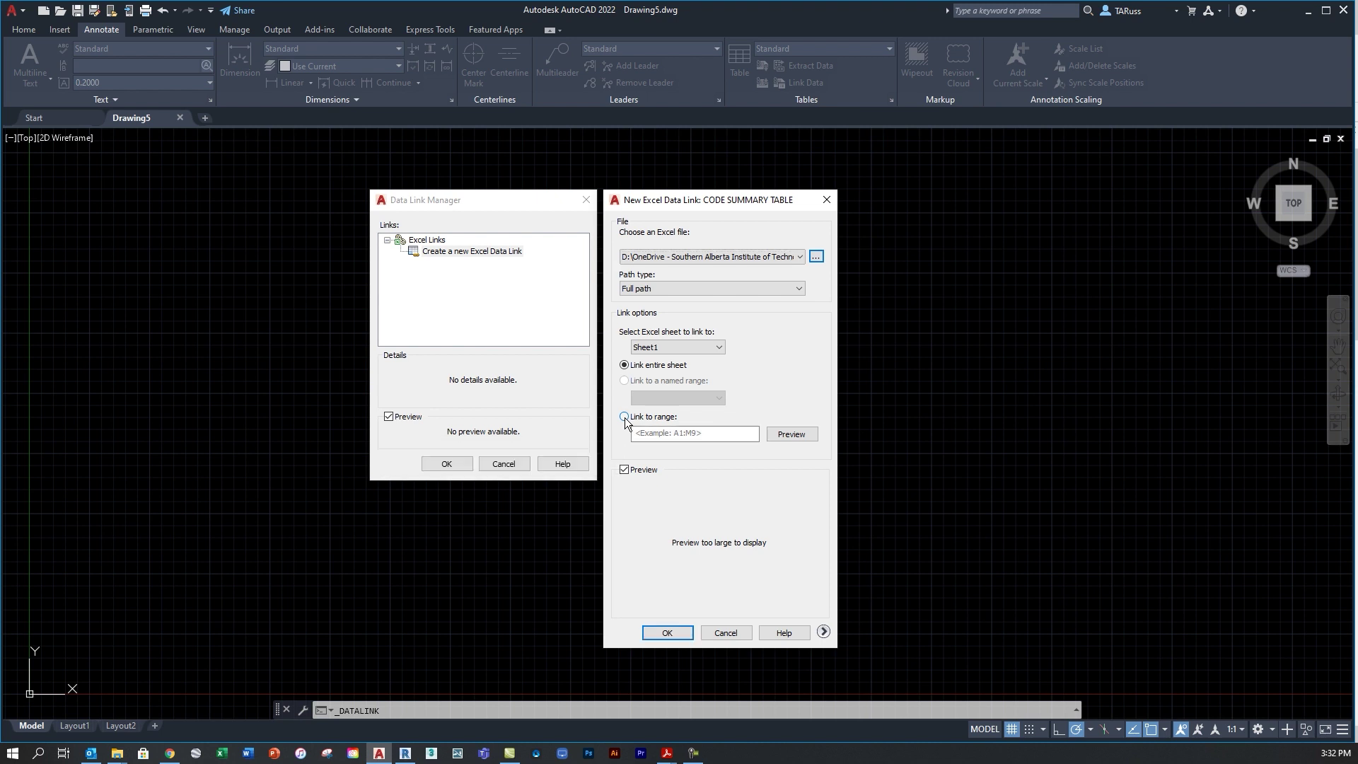
pyautogui.click(713, 435)
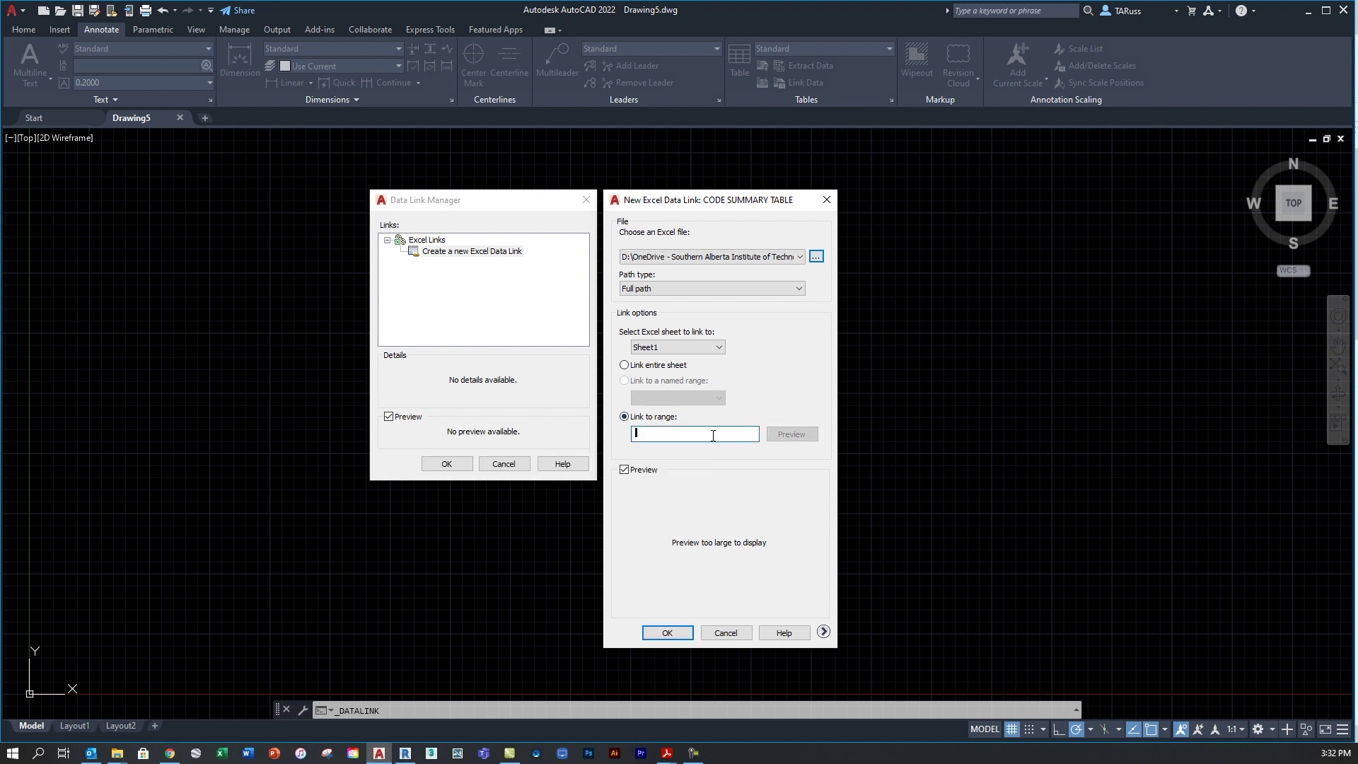
pyautogui.write('A1:C26')
pyautogui.click(677, 633)
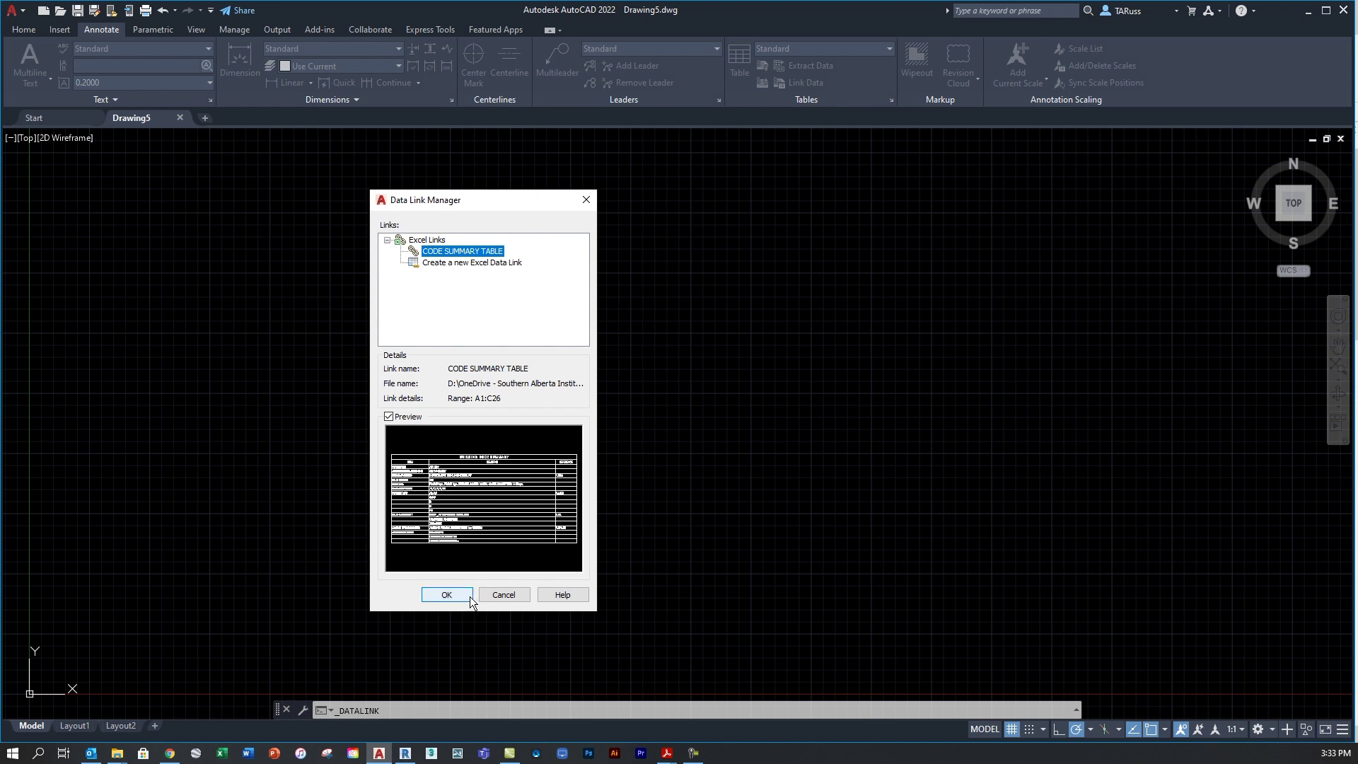
pyautogui.click(445, 594)
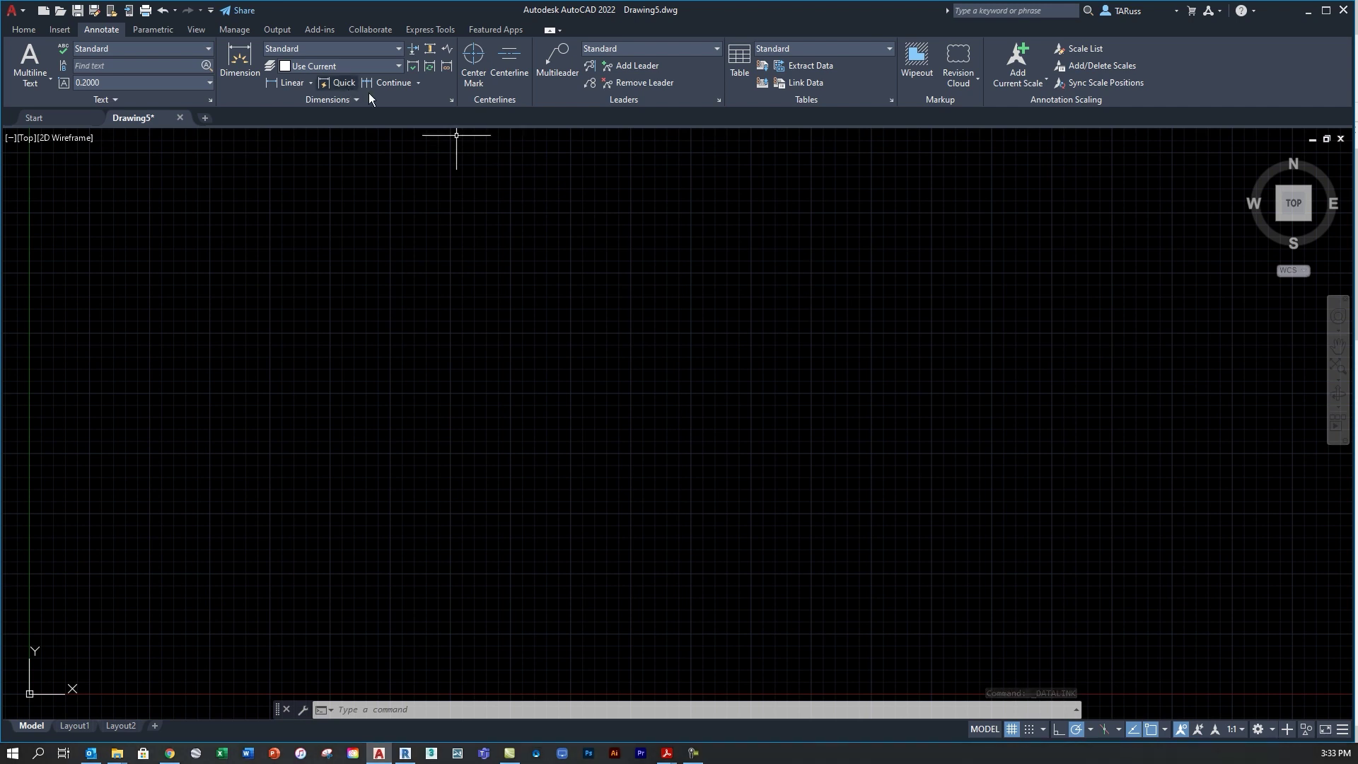
# Set up a new table from the CODE SUMMARY TABLE data link, using a specified insertion point
pyautogui.click(739, 75)
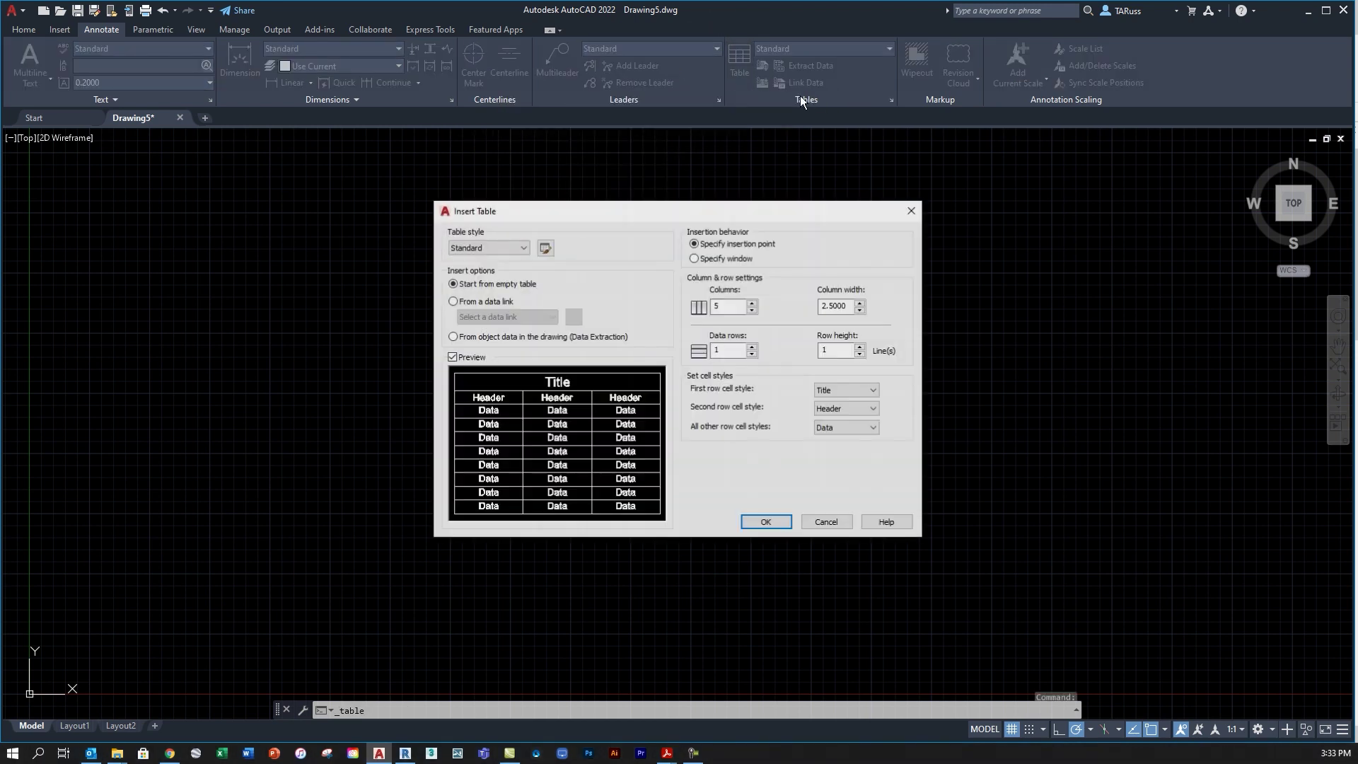
pyautogui.click(453, 302)
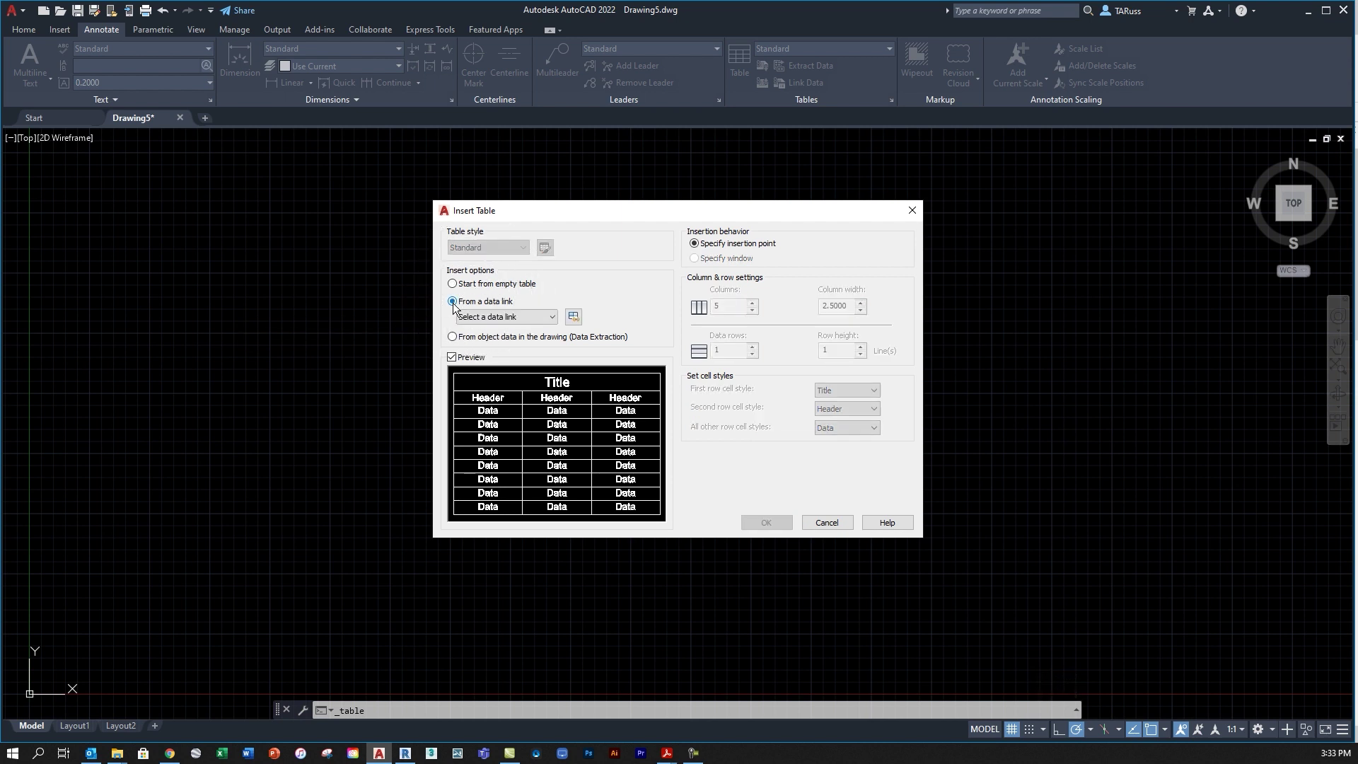
pyautogui.click(552, 317)
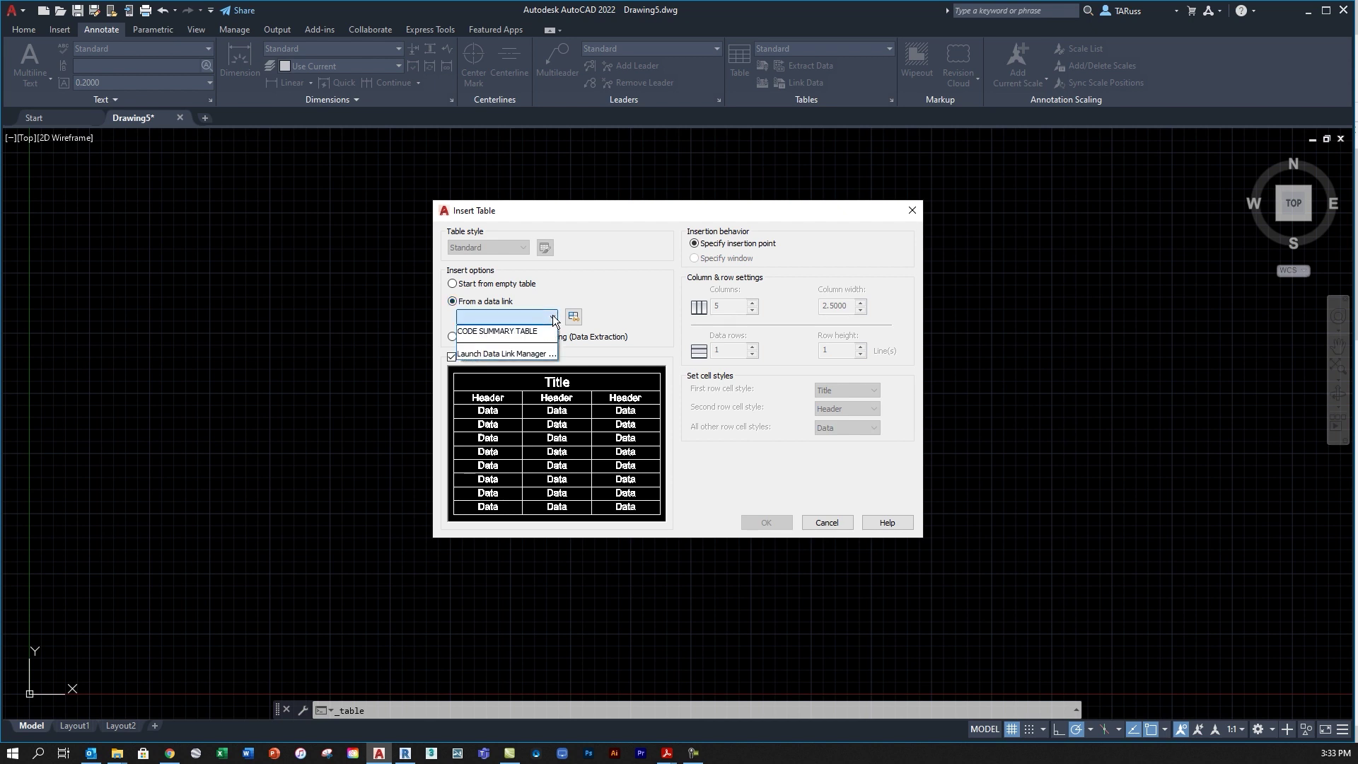
pyautogui.click(481, 331)
pyautogui.click(480, 331)
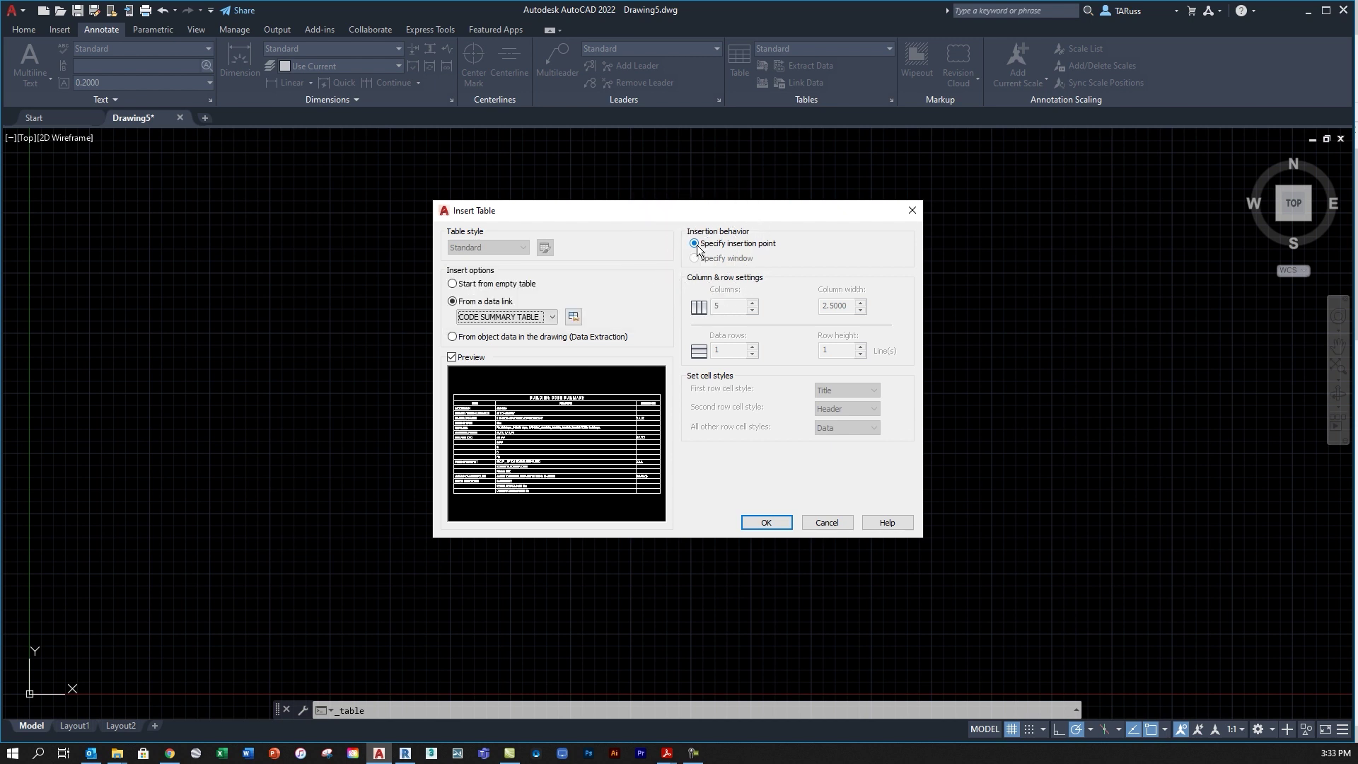
pyautogui.click(772, 523)
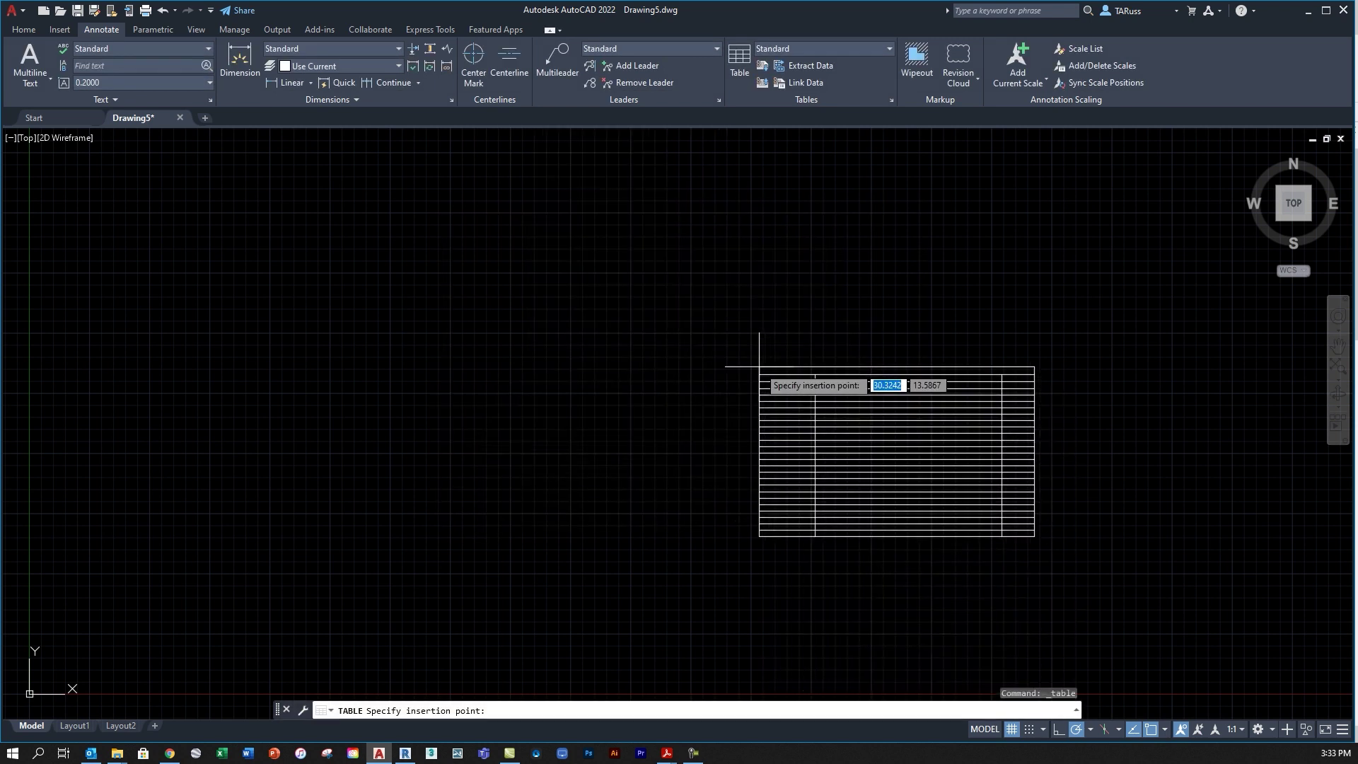
# Place the linked table so its lower-left corner sits just beside the drawing origin
pyautogui.moveTo(246, 442); pyautogui.dragTo(592, 294, button='middle')
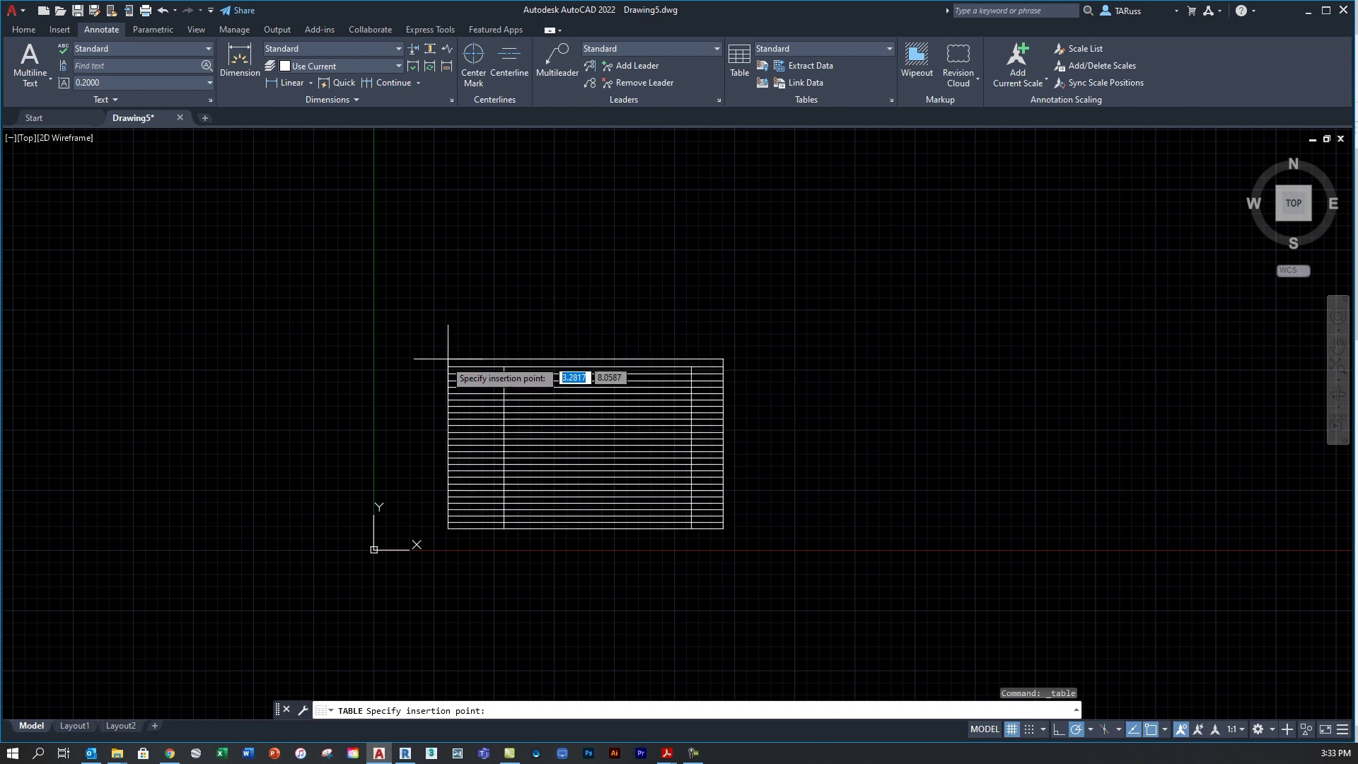
pyautogui.moveTo(447, 359); pyautogui.dragTo(504, 295, button='middle')
pyautogui.scroll(3, 486, 306)
pyautogui.scroll(-2, 495, 307)
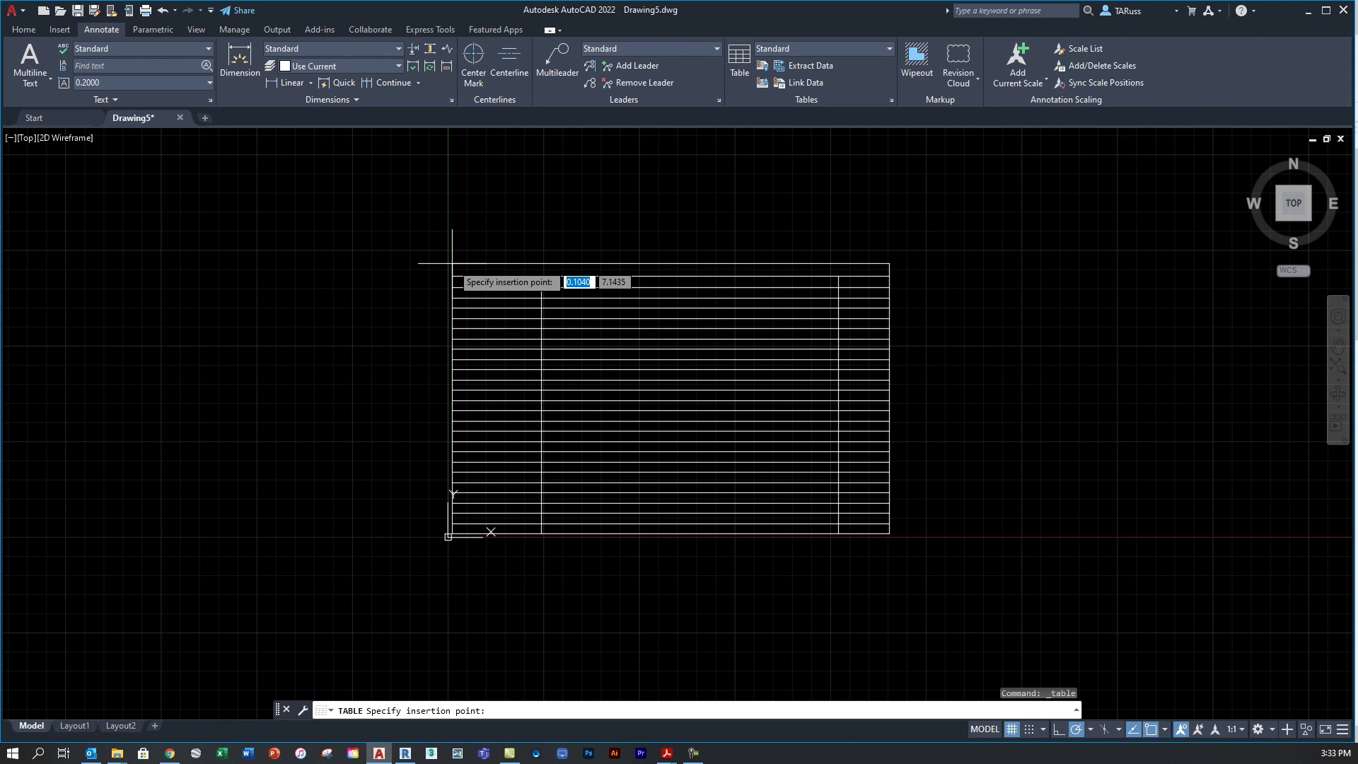
pyautogui.click(453, 263)
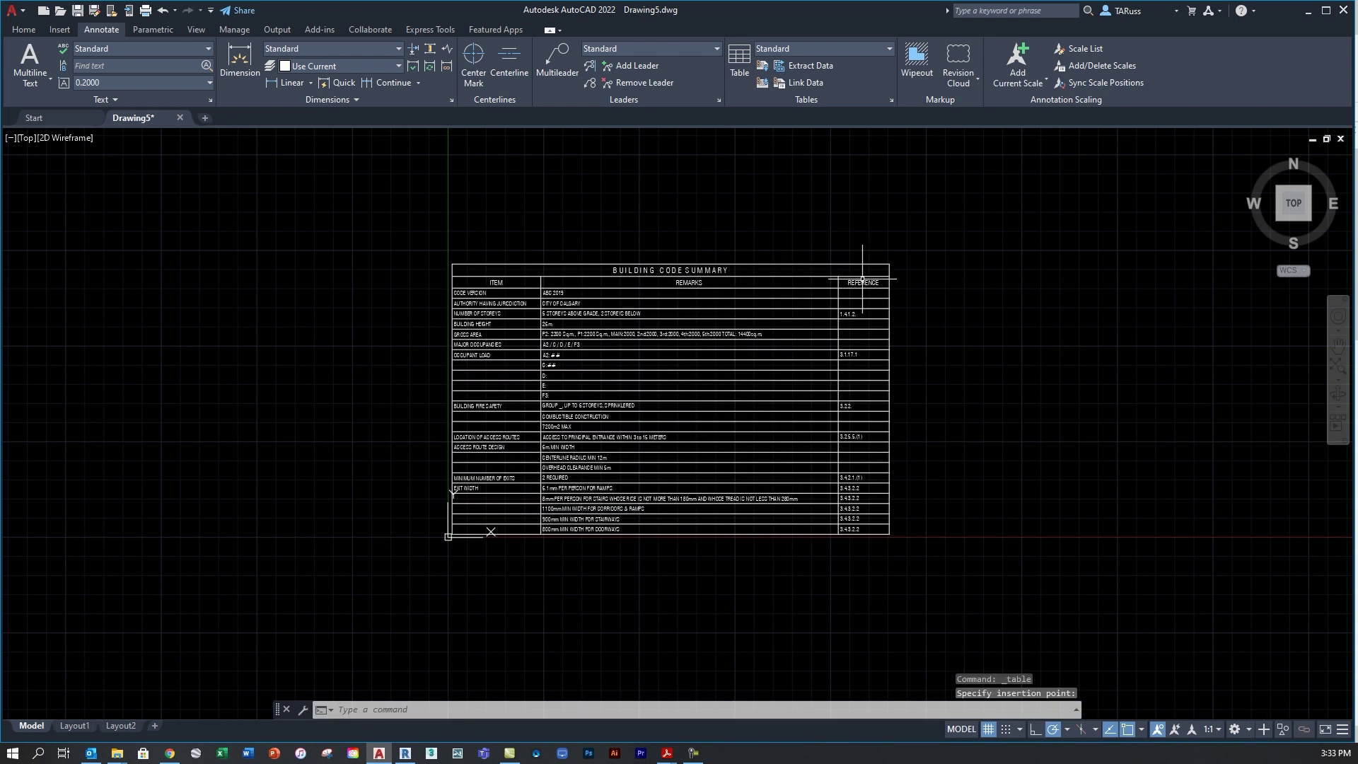
# Uniformly stretch the building code summary table slightly wider from its upper-right corner
pyautogui.scroll(2, 671, 430)
pyautogui.scroll(8, 333, 537)
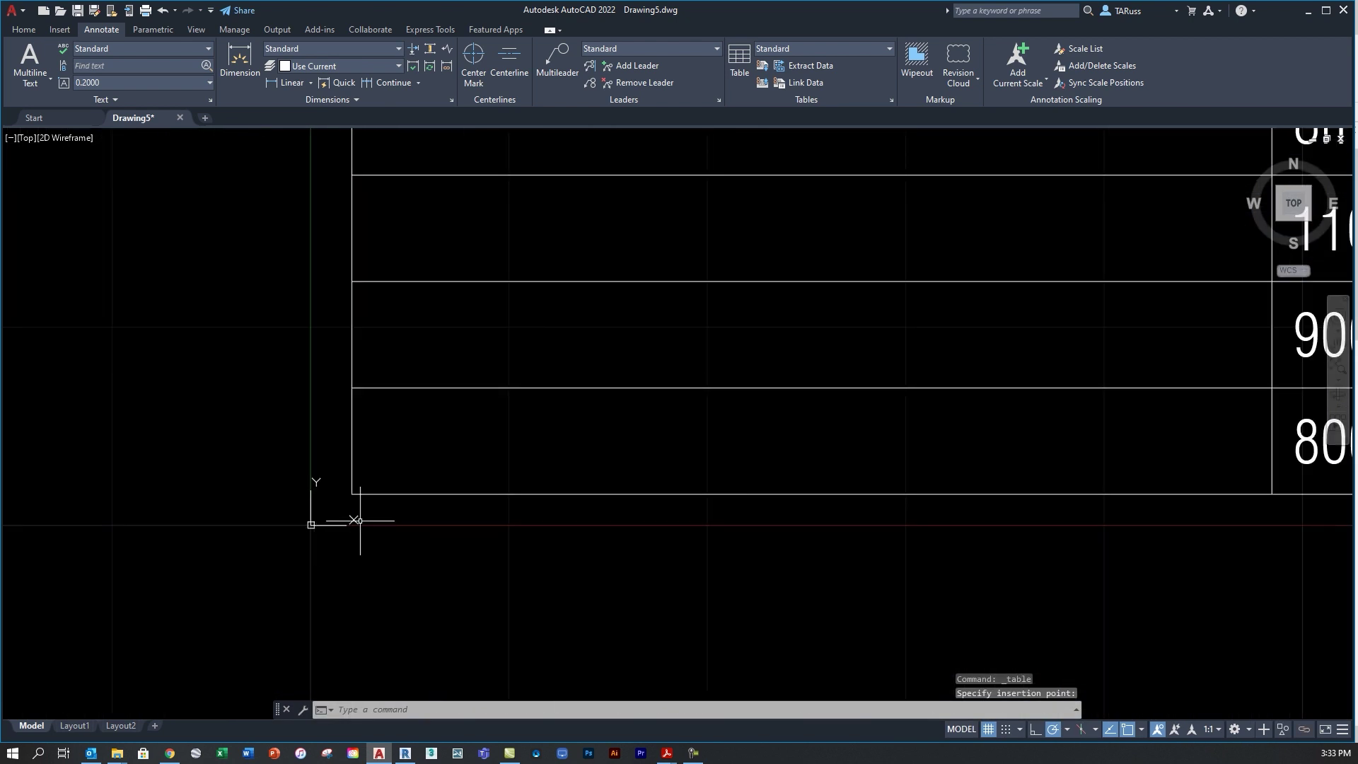
pyautogui.scroll(-10, 343, 536)
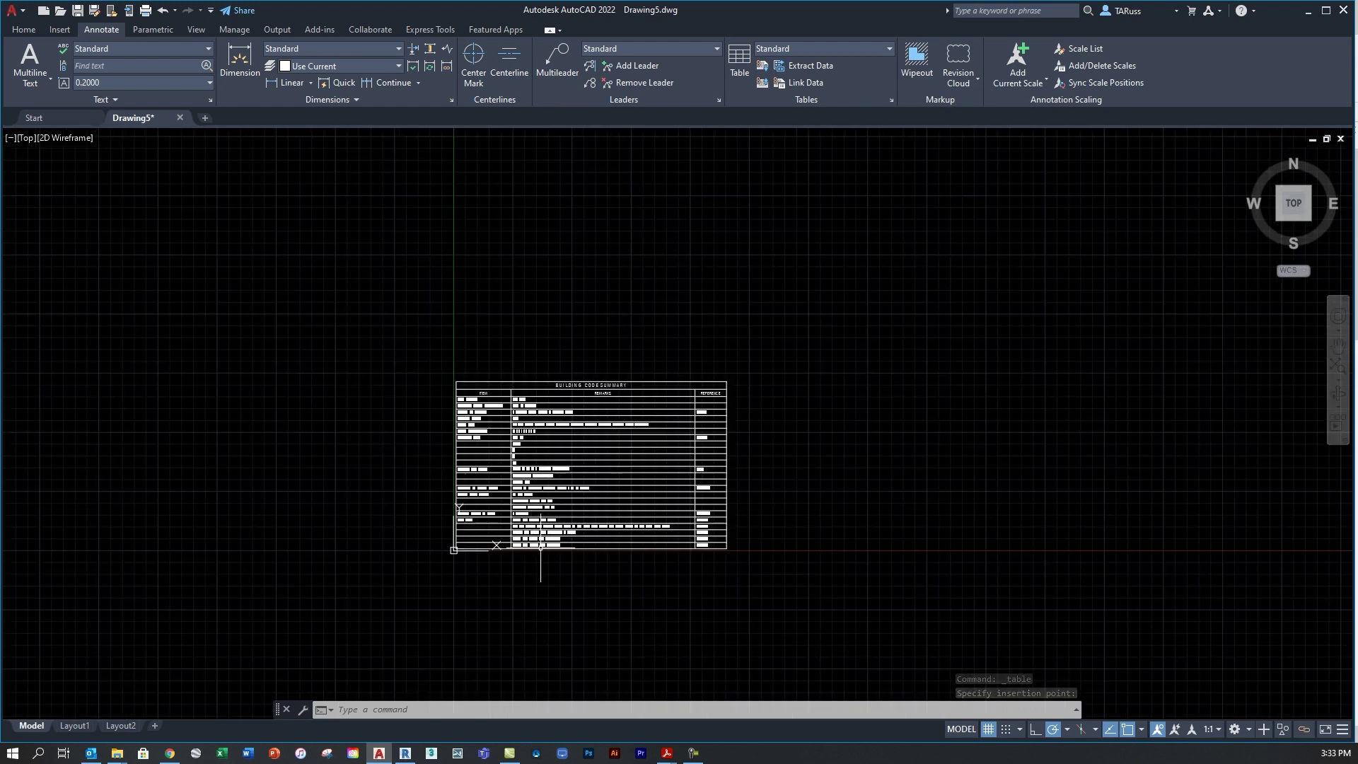
pyautogui.scroll(2, 628, 549)
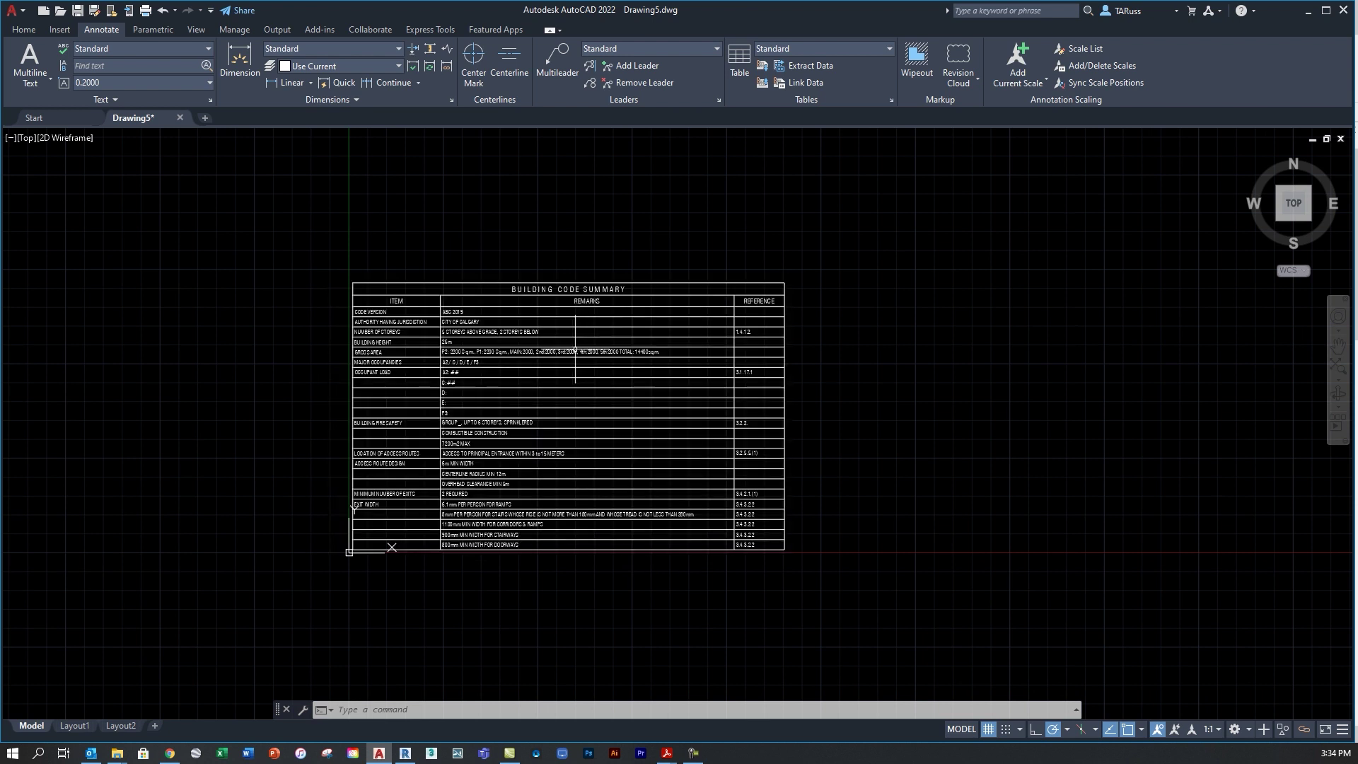
pyautogui.click(562, 357)
pyautogui.click(536, 368)
pyautogui.scroll(2, 524, 419)
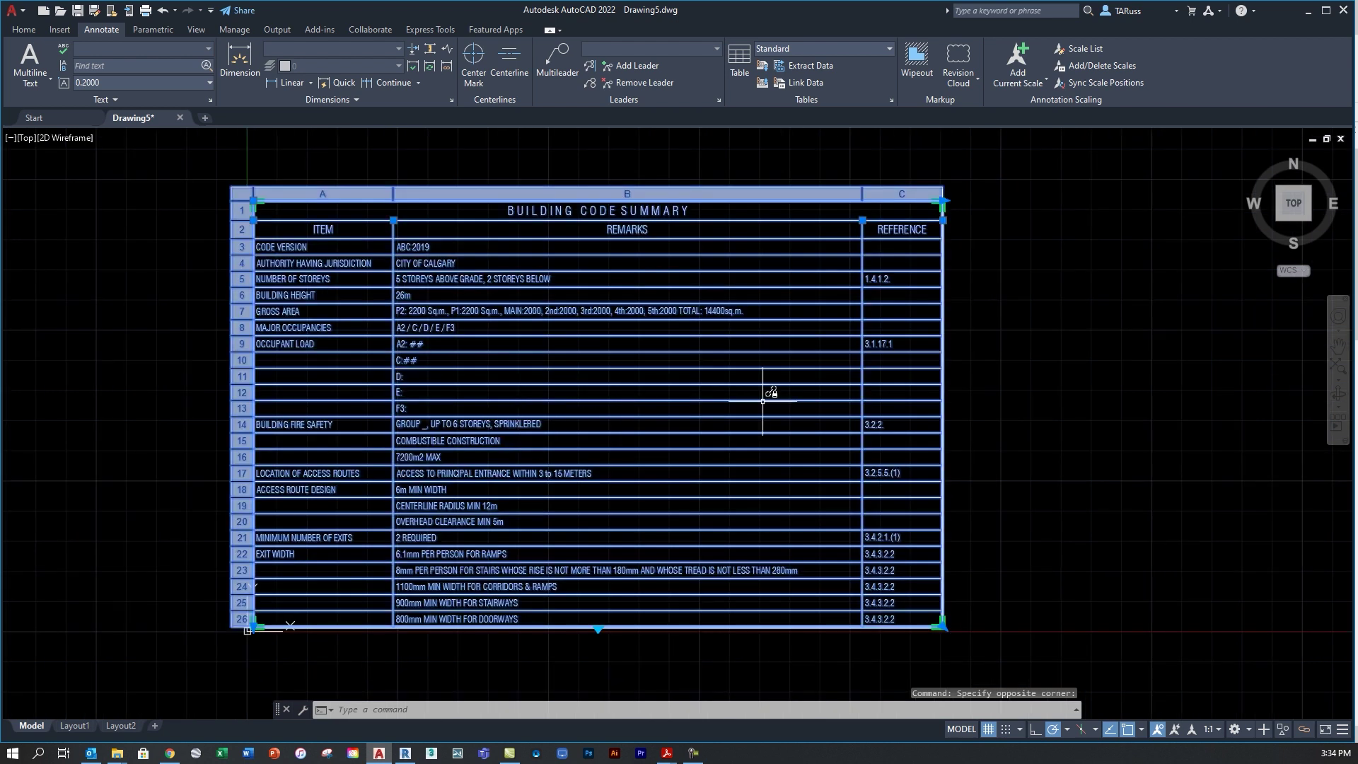
pyautogui.click(944, 201)
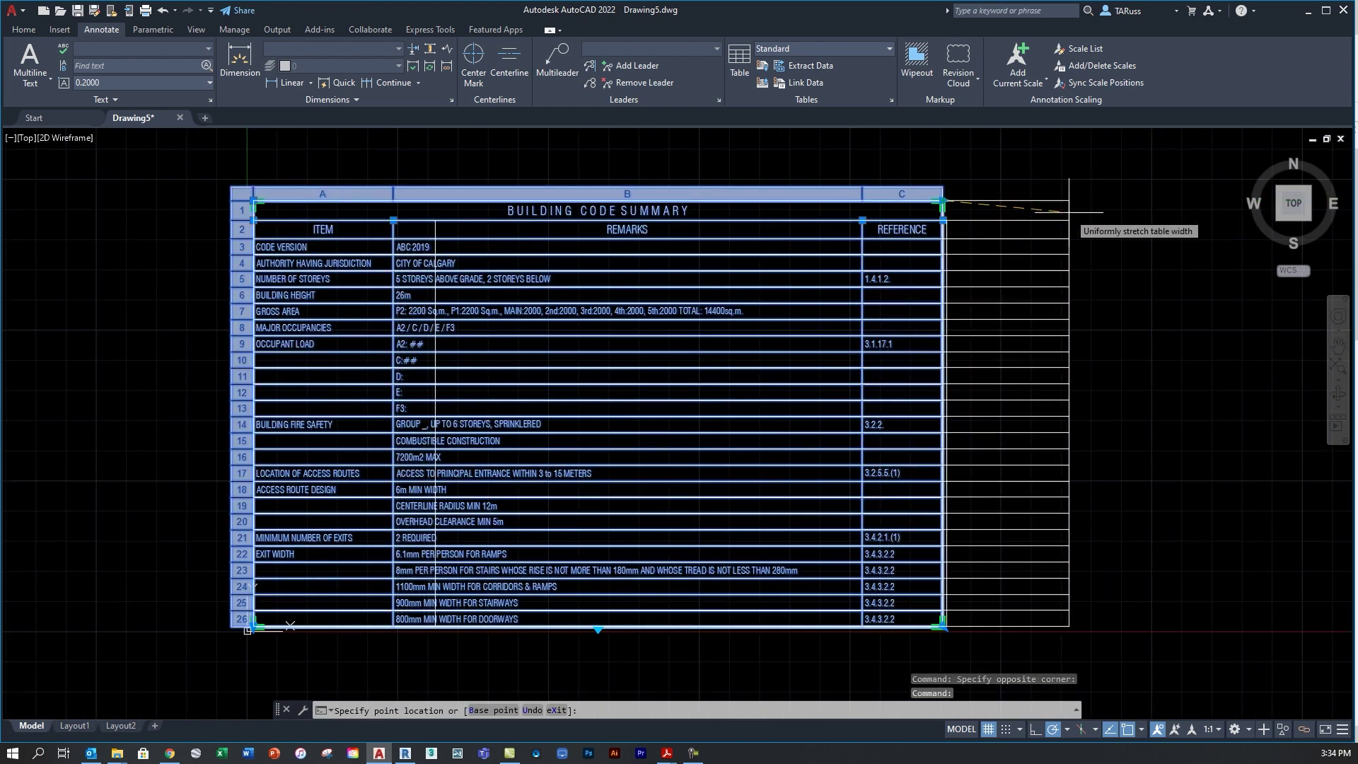
pyautogui.click(983, 202)
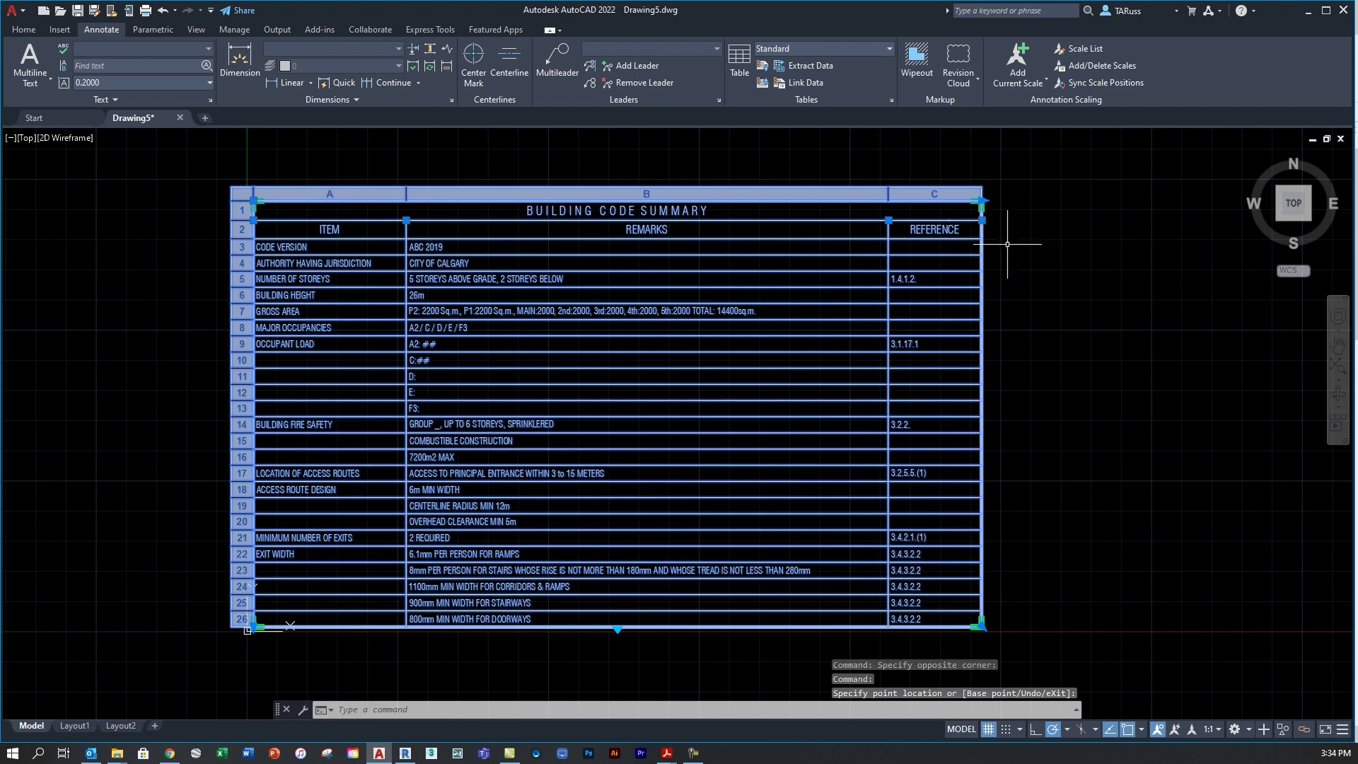
# Widen the REFERENCE column by shifting its boundary with the REMARKS column, and check the table's data link details
pyautogui.click(889, 220)
pyautogui.click(838, 220)
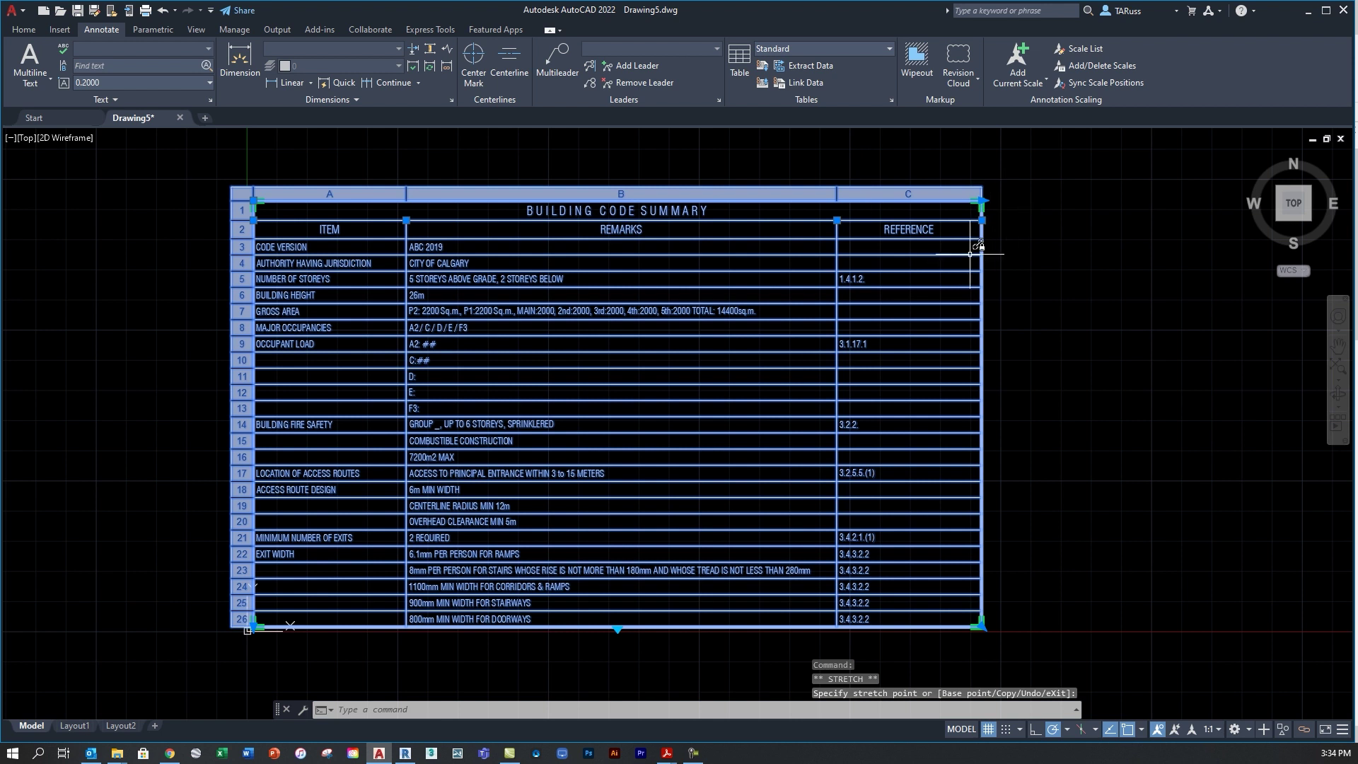
pyautogui.moveTo(737, 296)
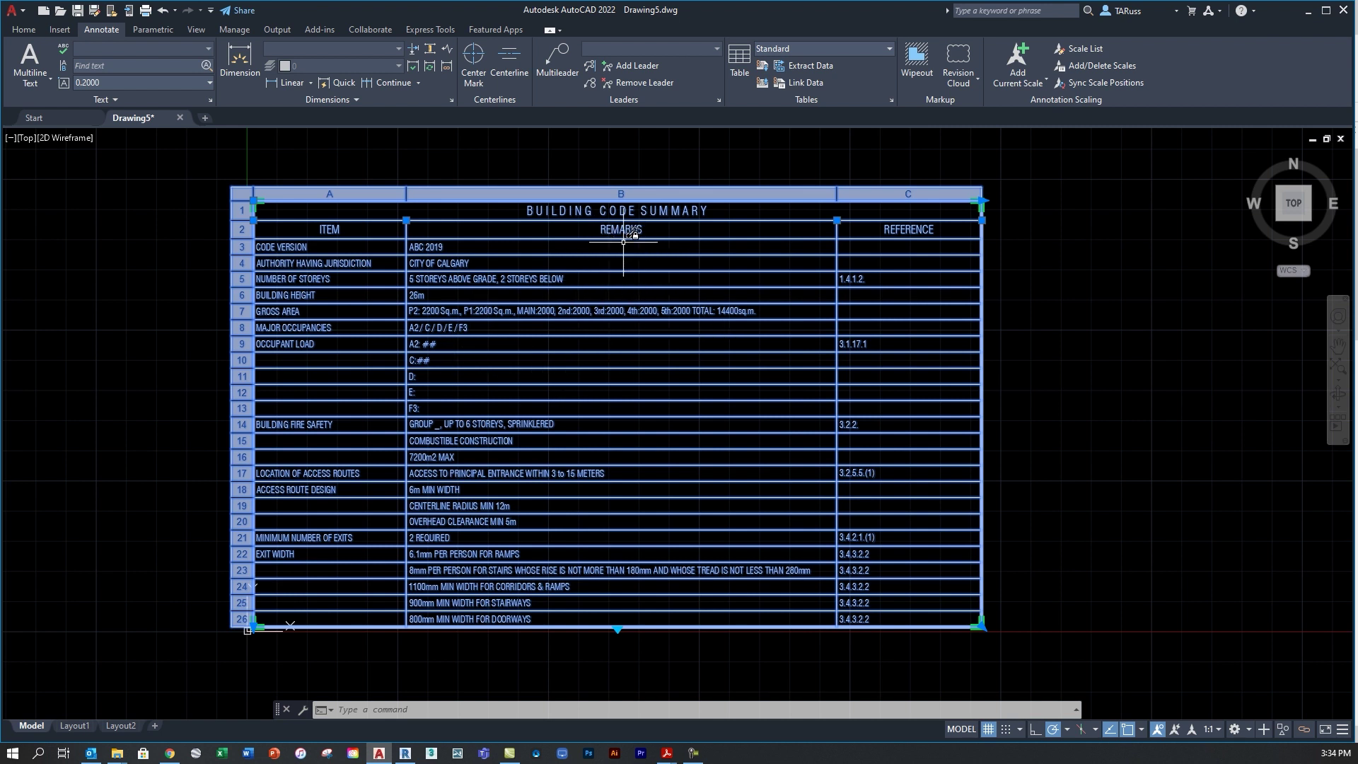
pyautogui.moveTo(623, 242)
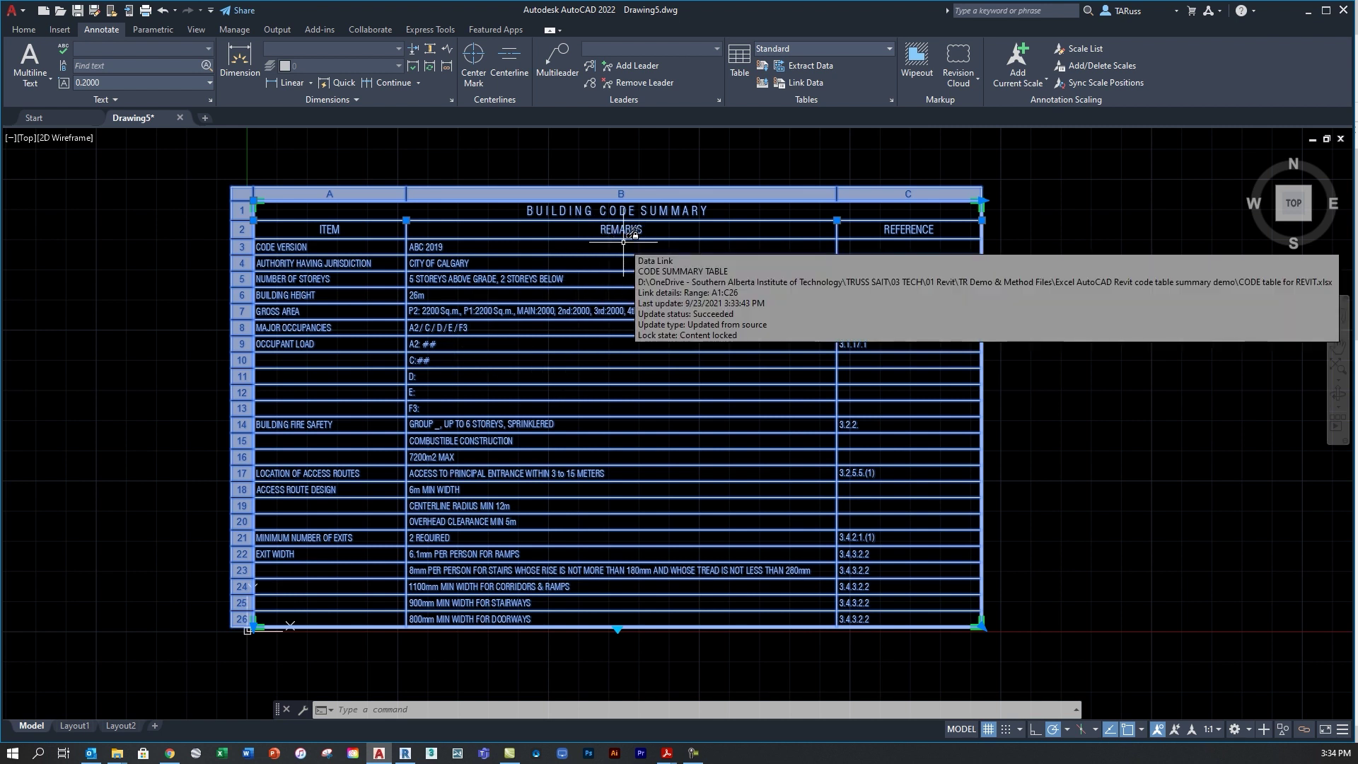
pyautogui.moveTo(929, 291)
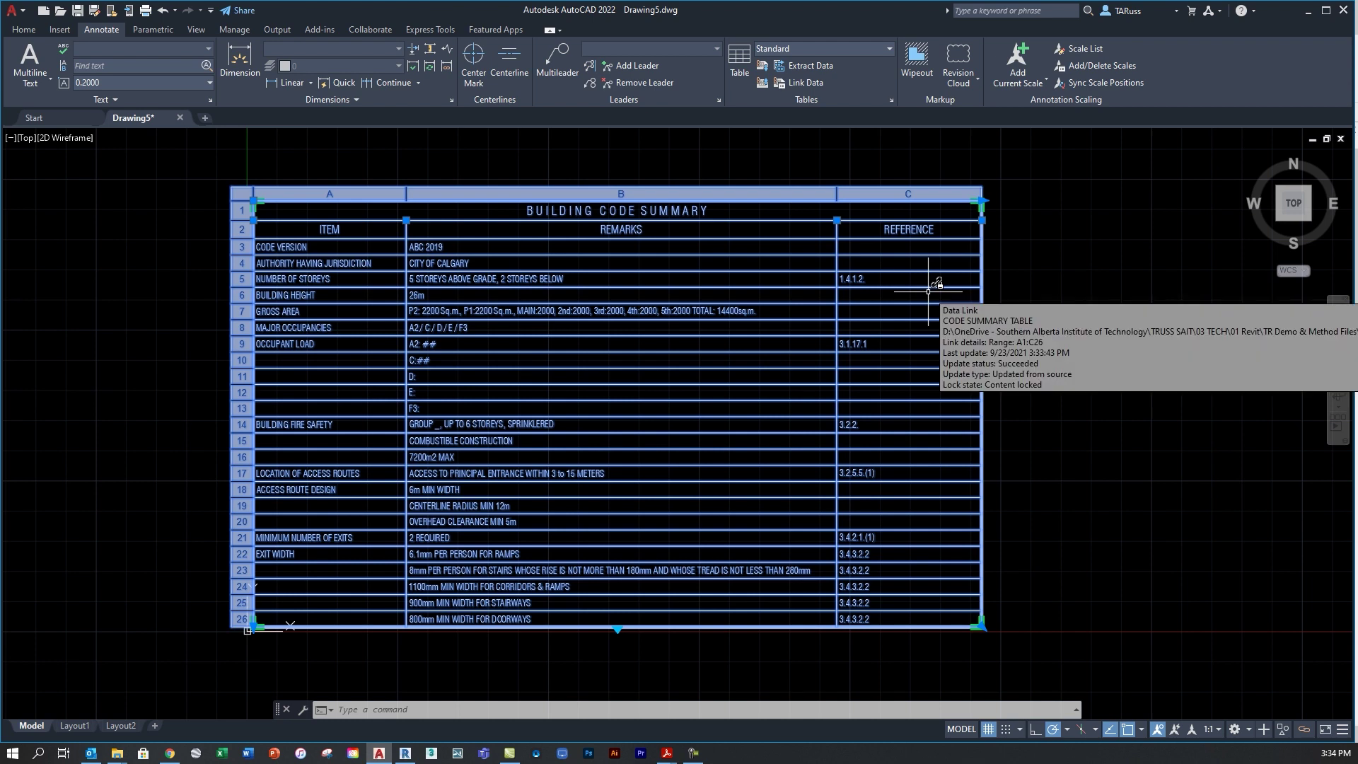
pyautogui.press('Escape')
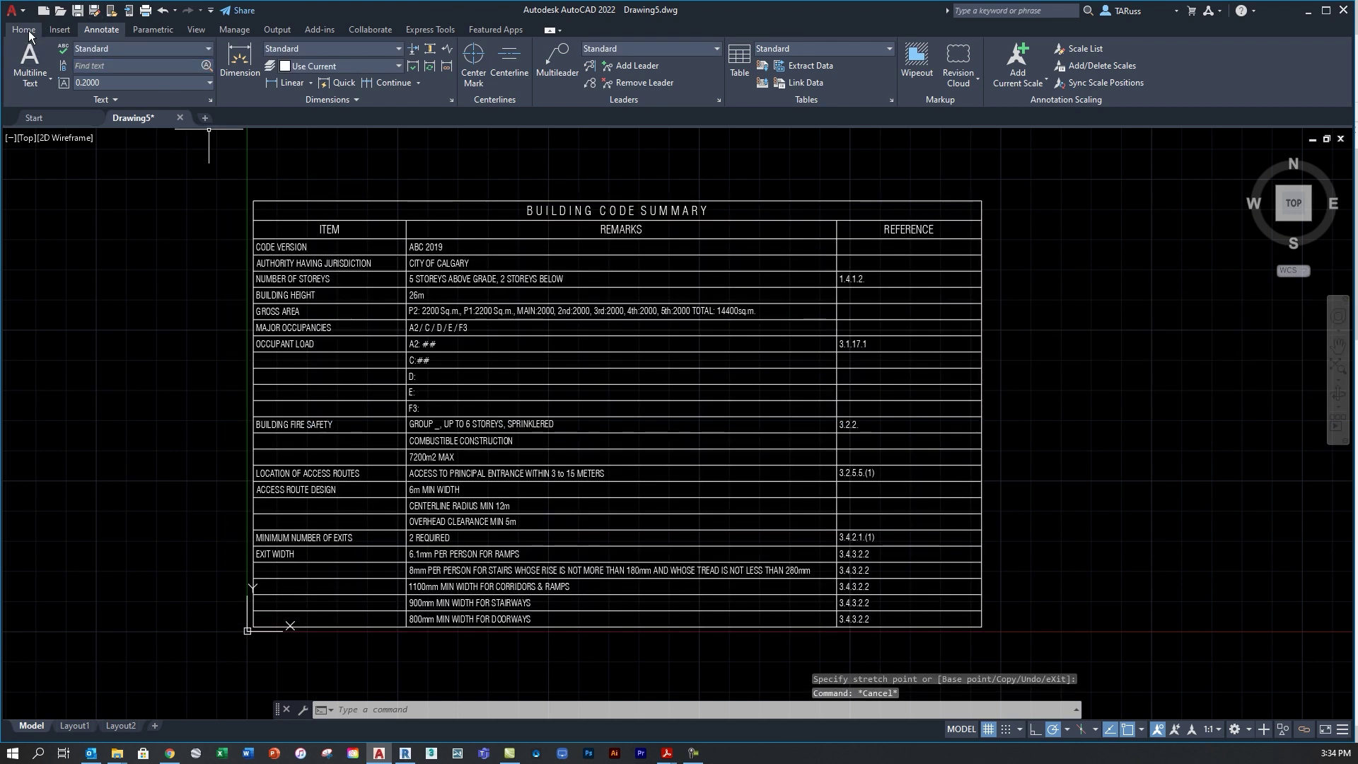
# Save the drawing in the default DWG format as CODE SUMMARY TABLE NEW
pyautogui.click(21, 12)
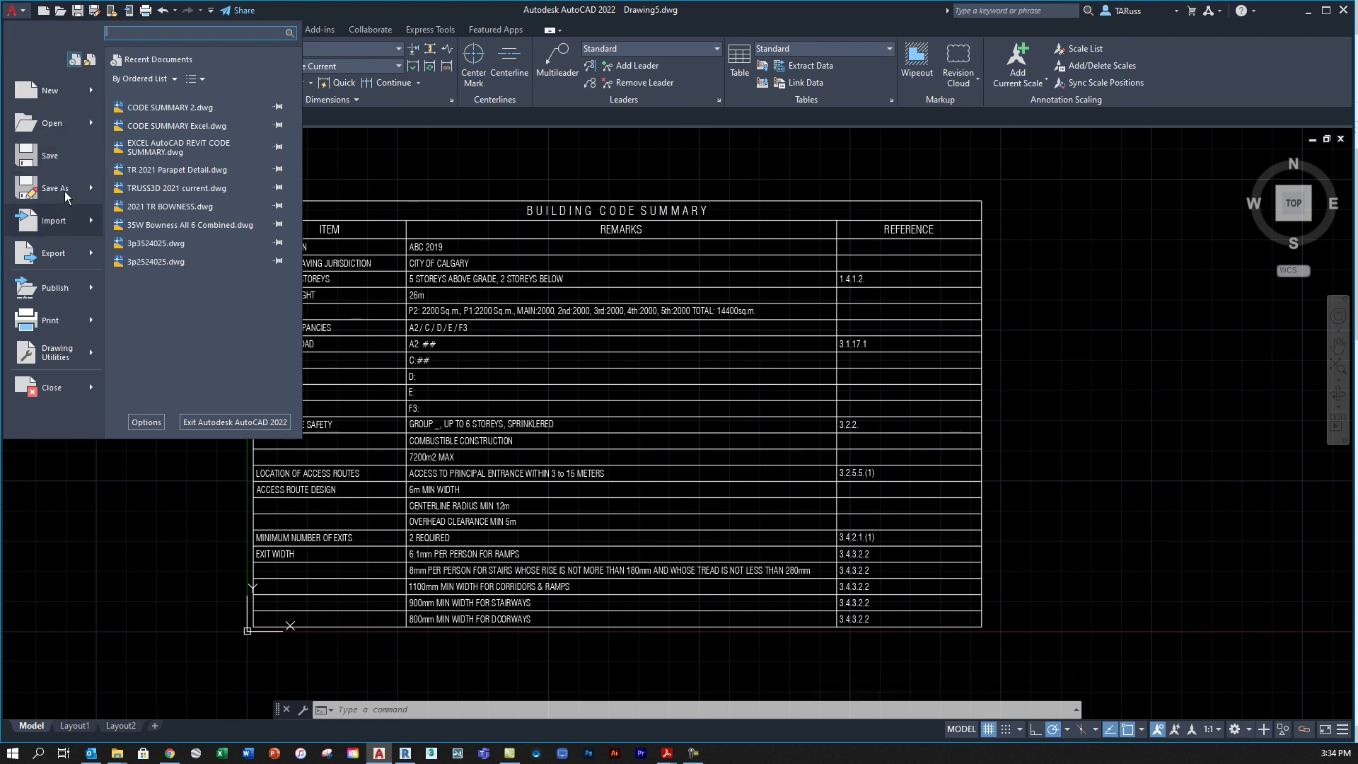
pyautogui.moveTo(66, 195)
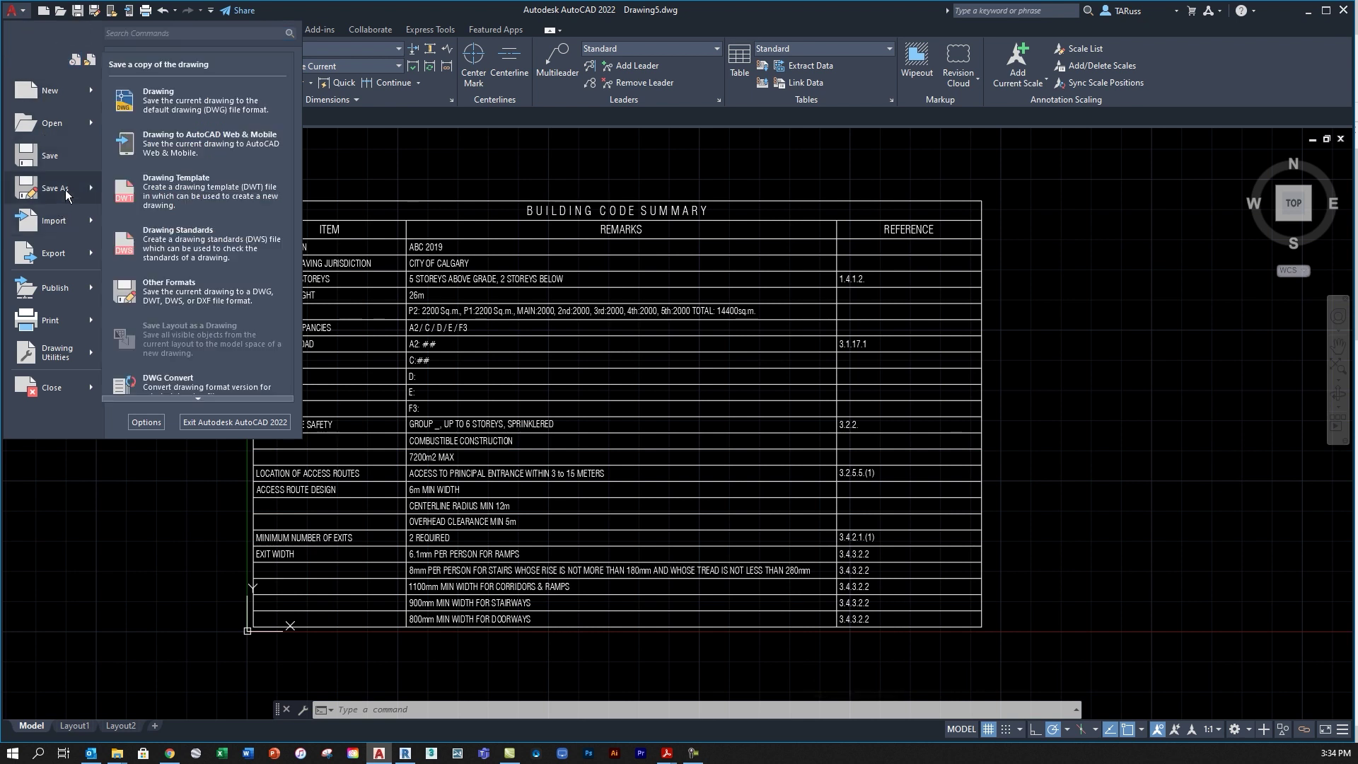
pyautogui.click(174, 103)
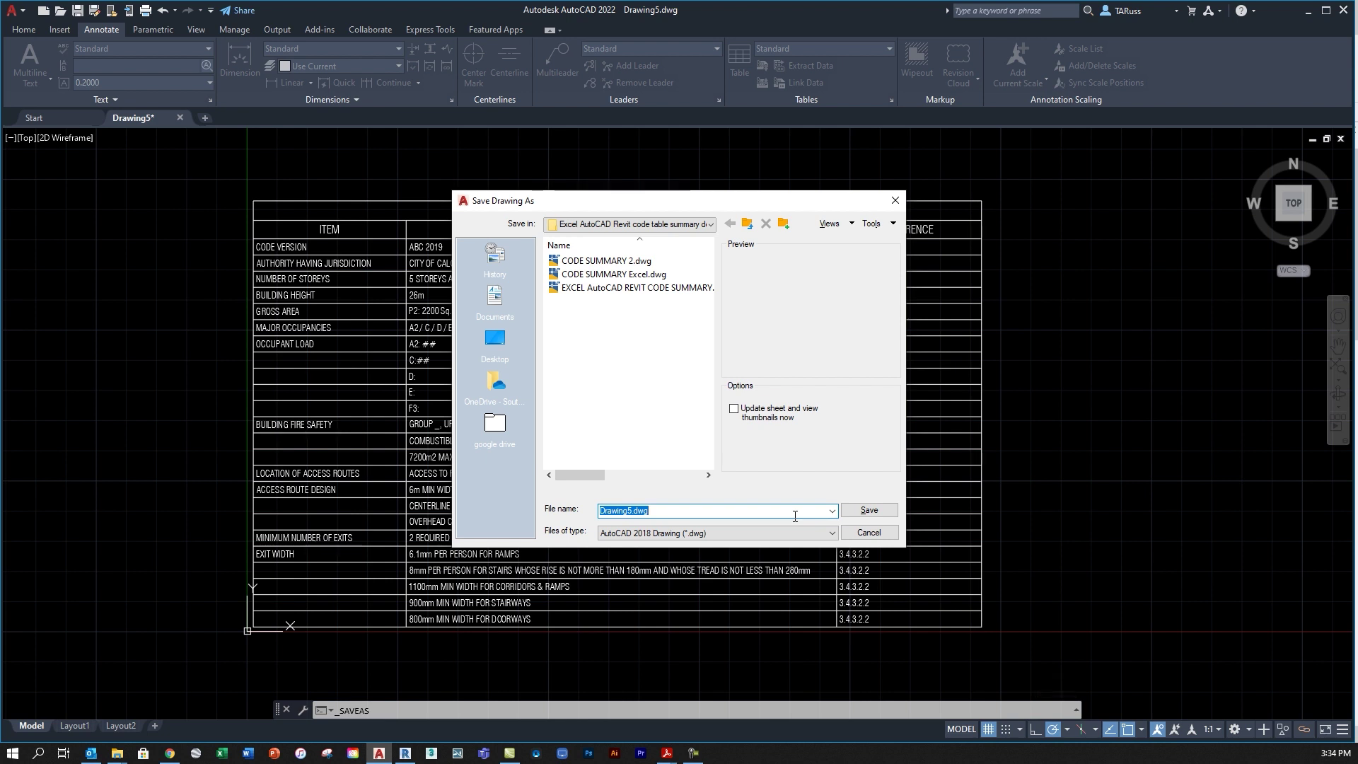
pyautogui.write('CODE SUMMA')
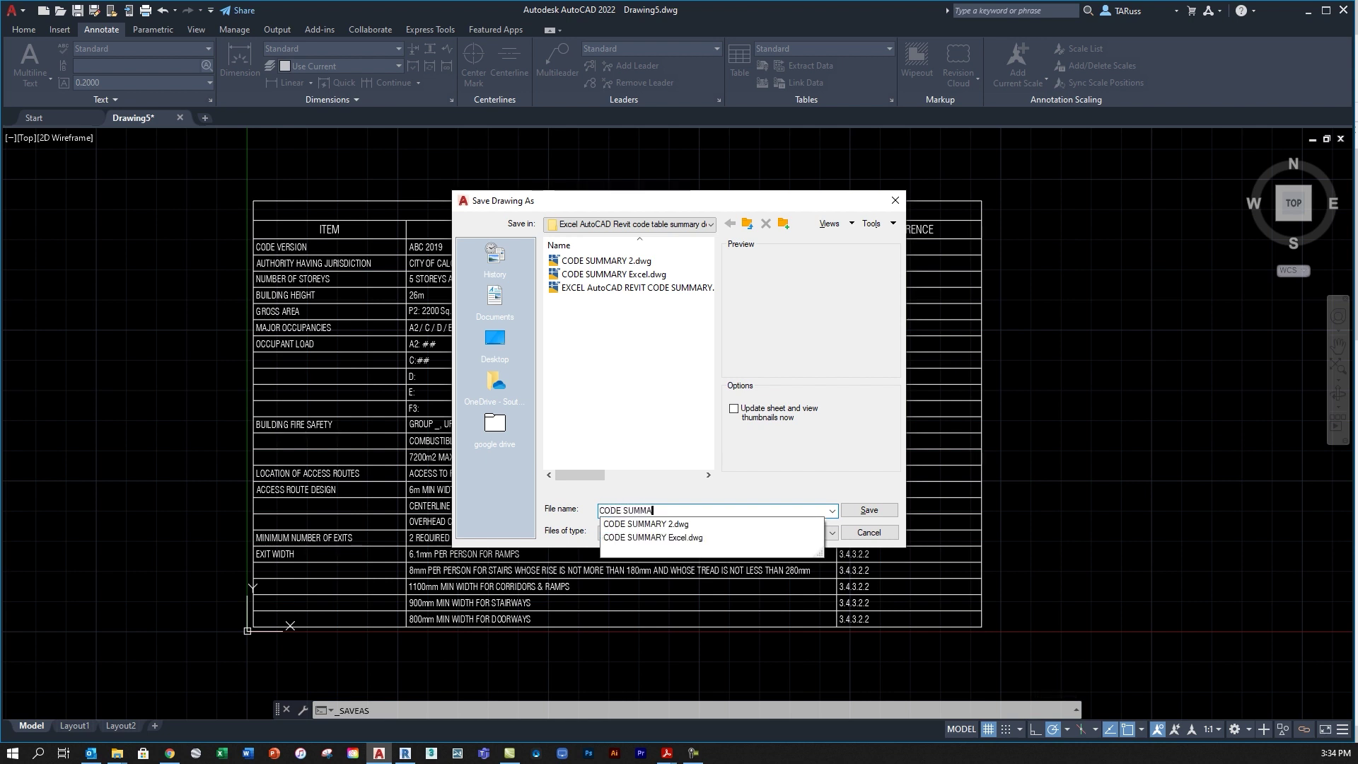
pyautogui.write('RY TABLE NEW')
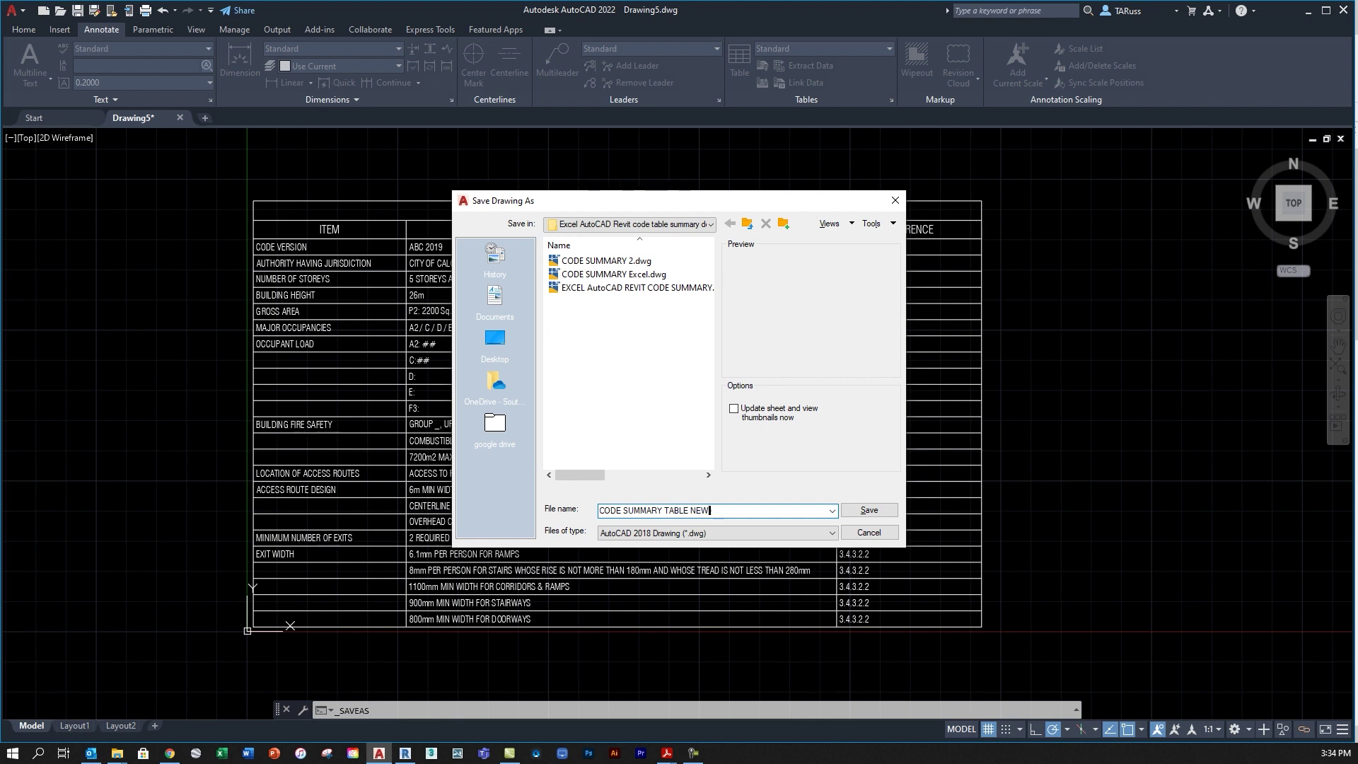
pyautogui.click(862, 512)
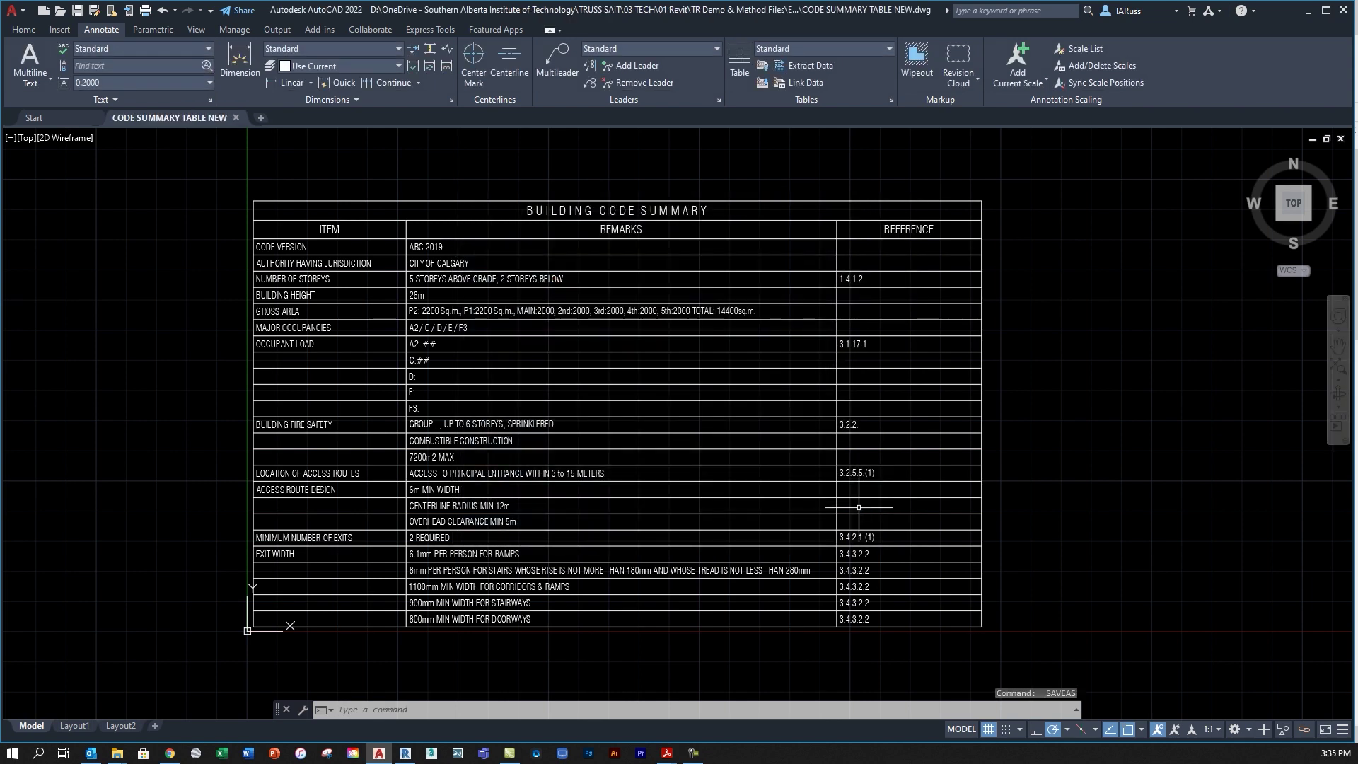
# Switch to Revit and create a new drafting view named CODE SUMMARY NEW at 1:1 scale
pyautogui.hotkey('alt', 'Tab')
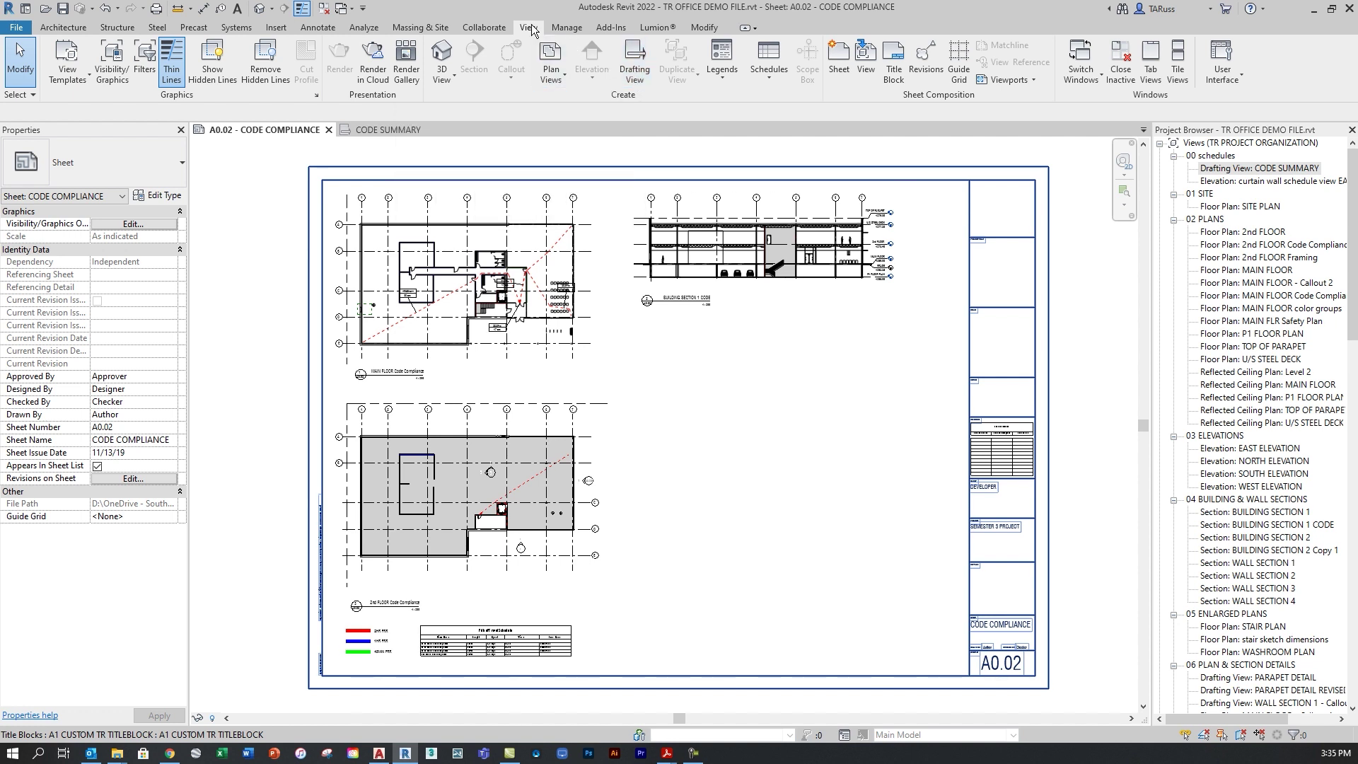
pyautogui.click(636, 71)
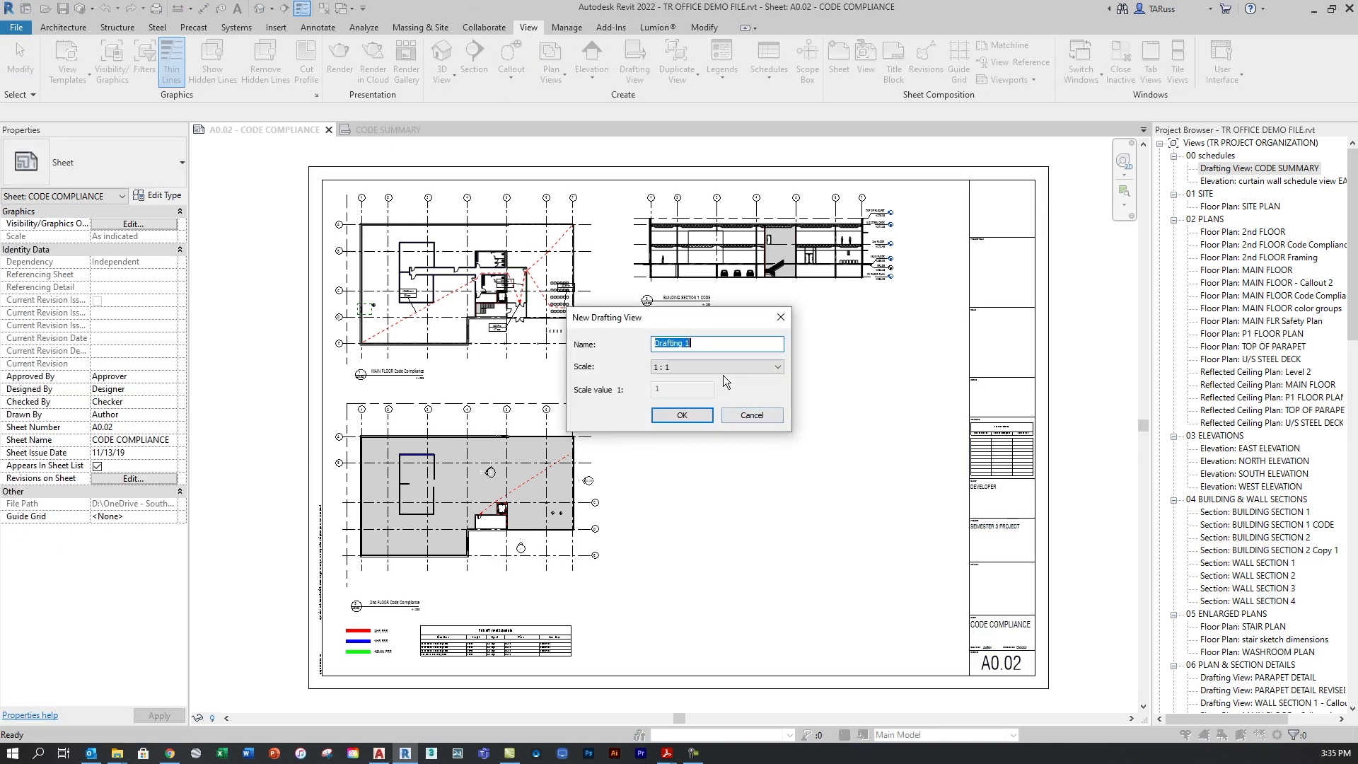
pyautogui.write('CODE SUMMARY')
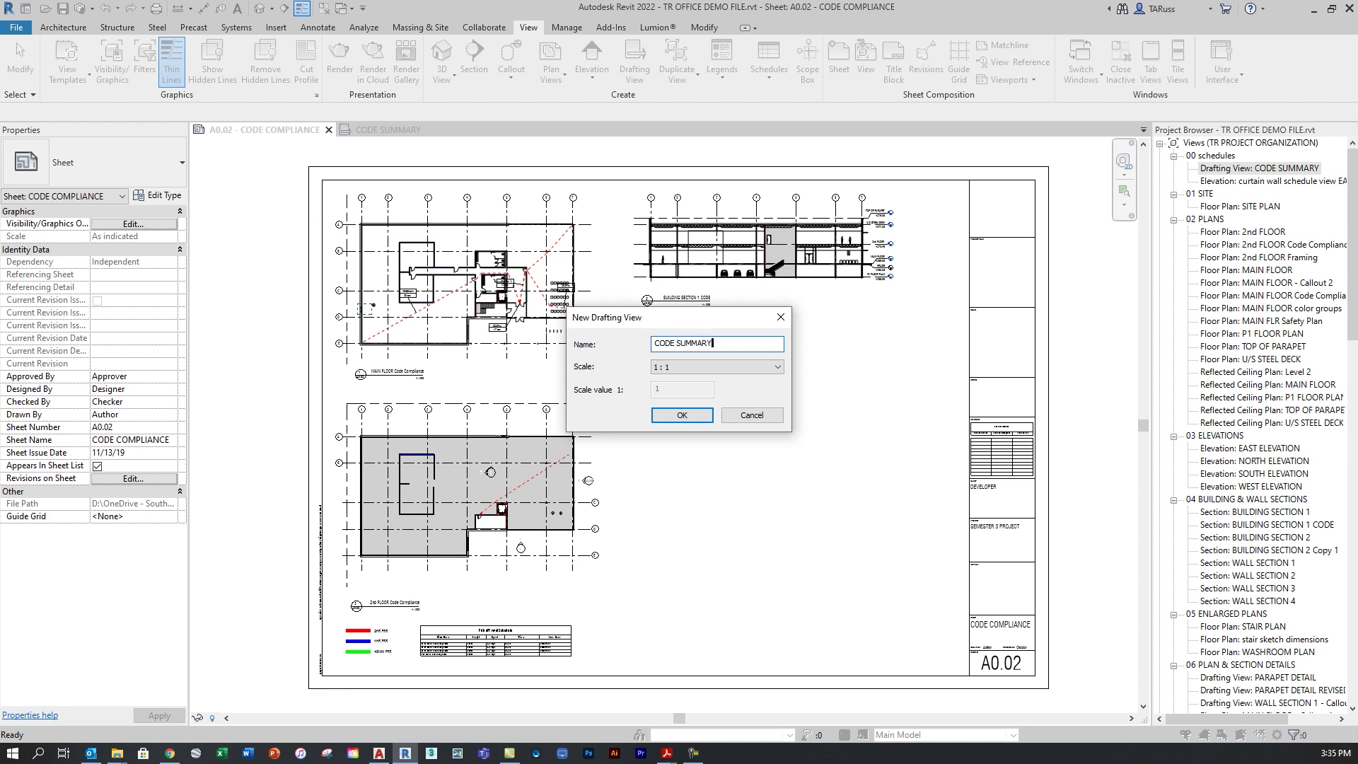
pyautogui.click(682, 415)
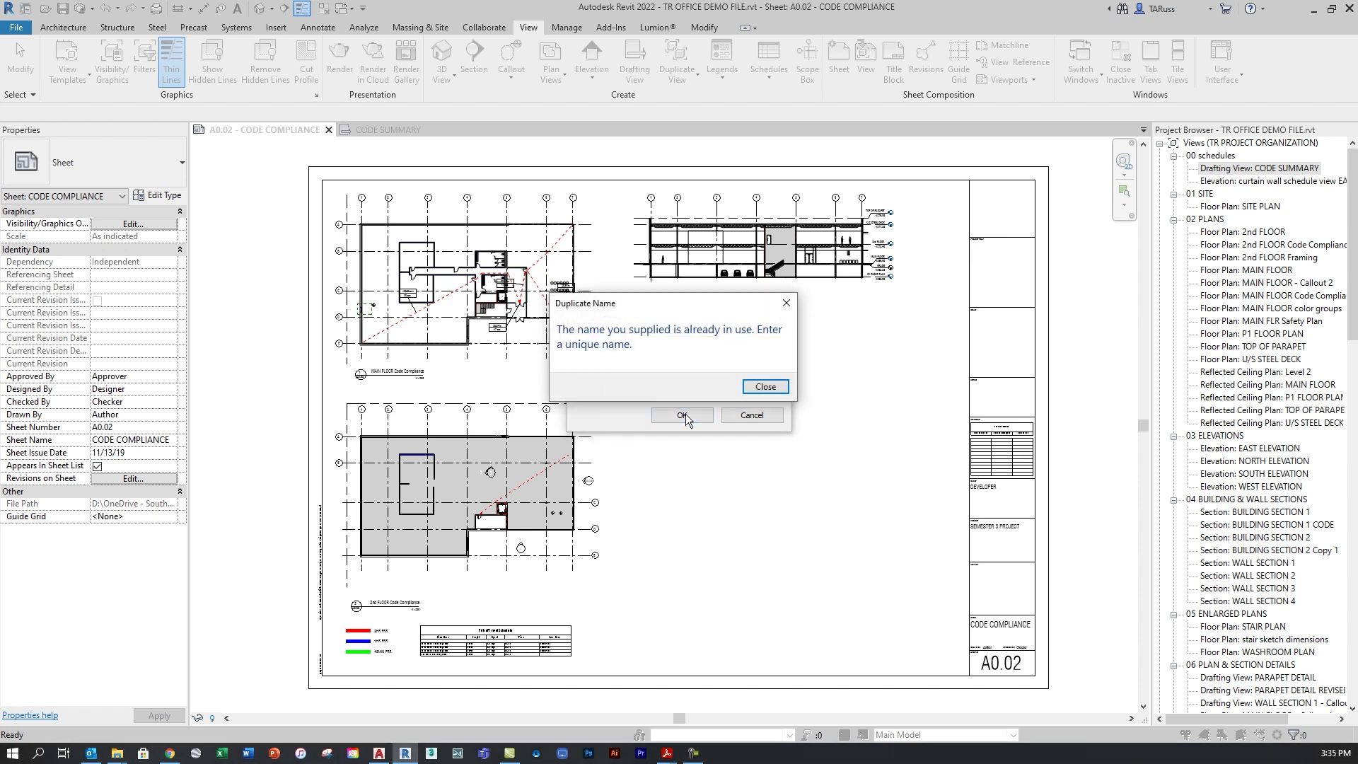
pyautogui.click(764, 387)
pyautogui.click(724, 344)
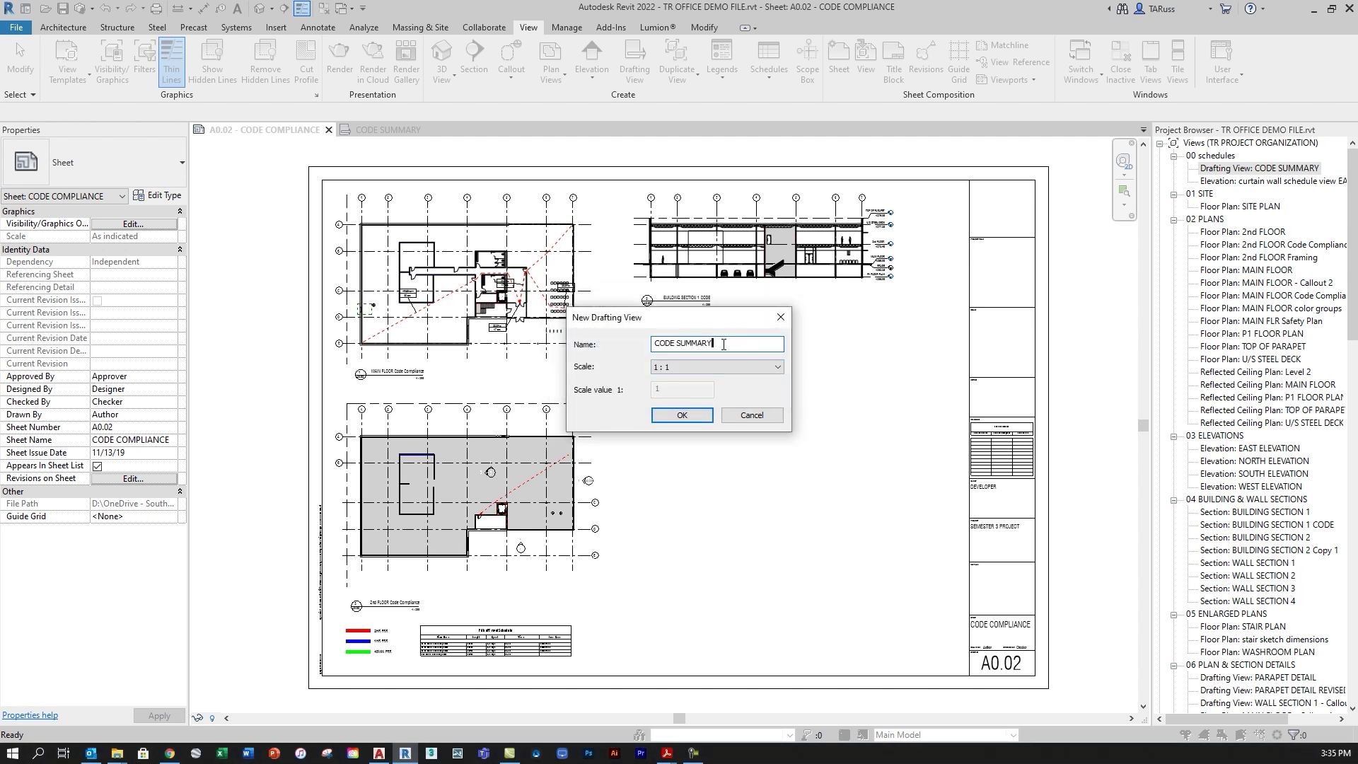
pyautogui.write('NEW')
pyautogui.click(682, 415)
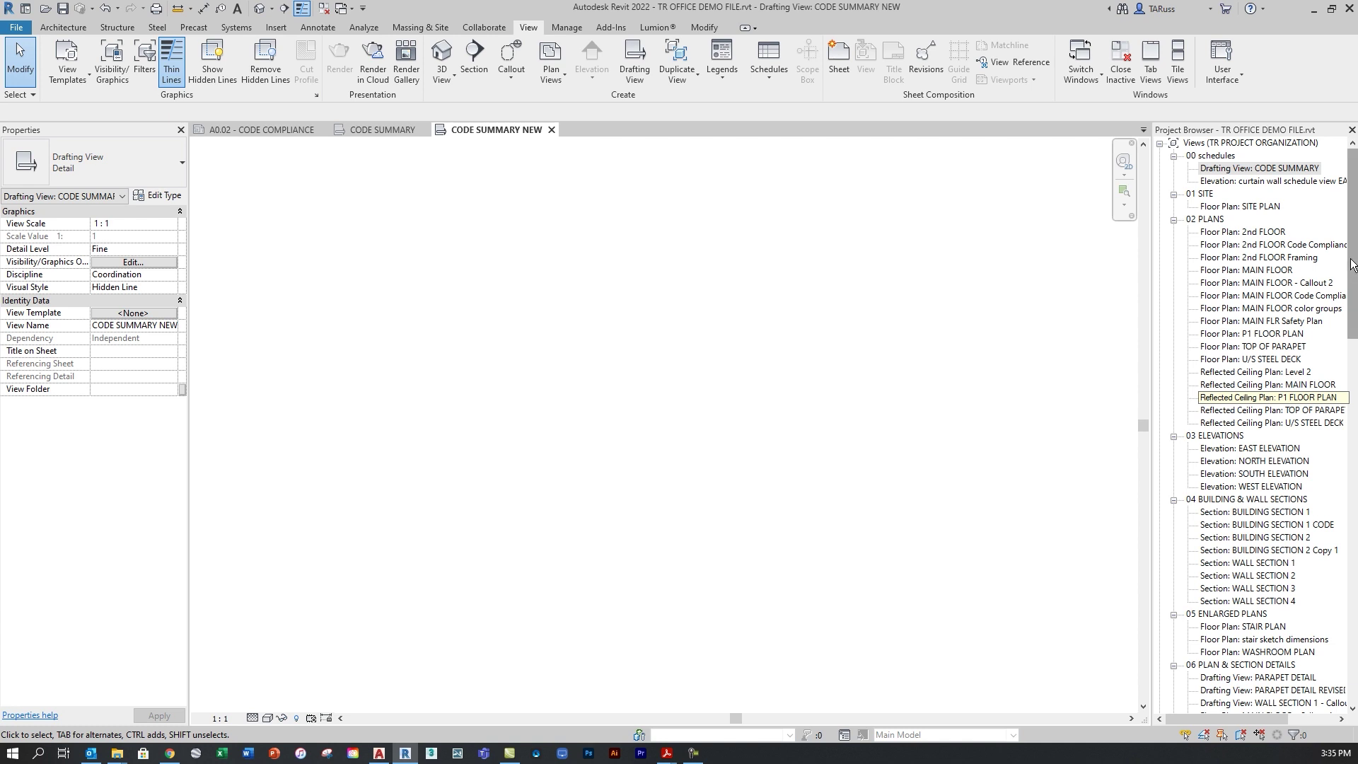
# Locate the CODE SUMMARY NEW drafting view in the Project Browser
pyautogui.moveTo(1351, 264); pyautogui.dragTo(1339, 504)
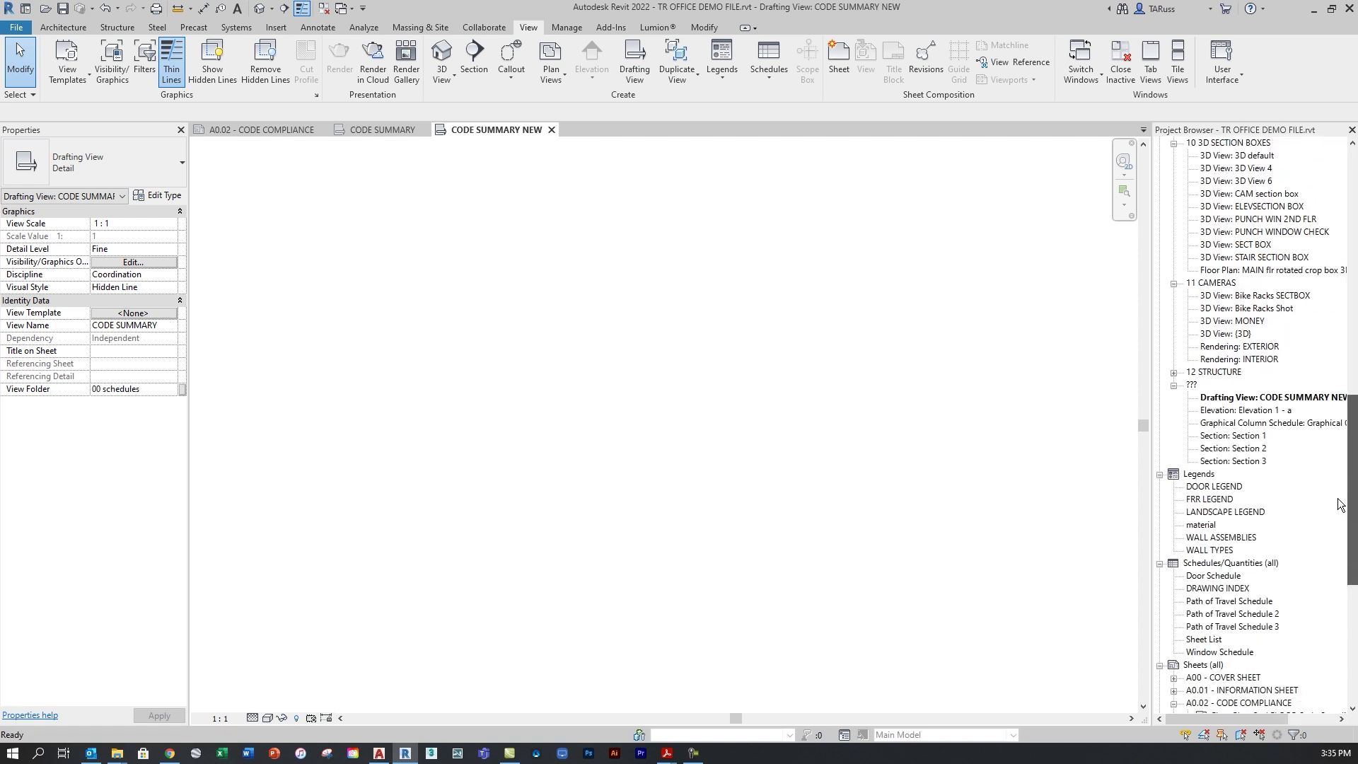
pyautogui.click(1239, 403)
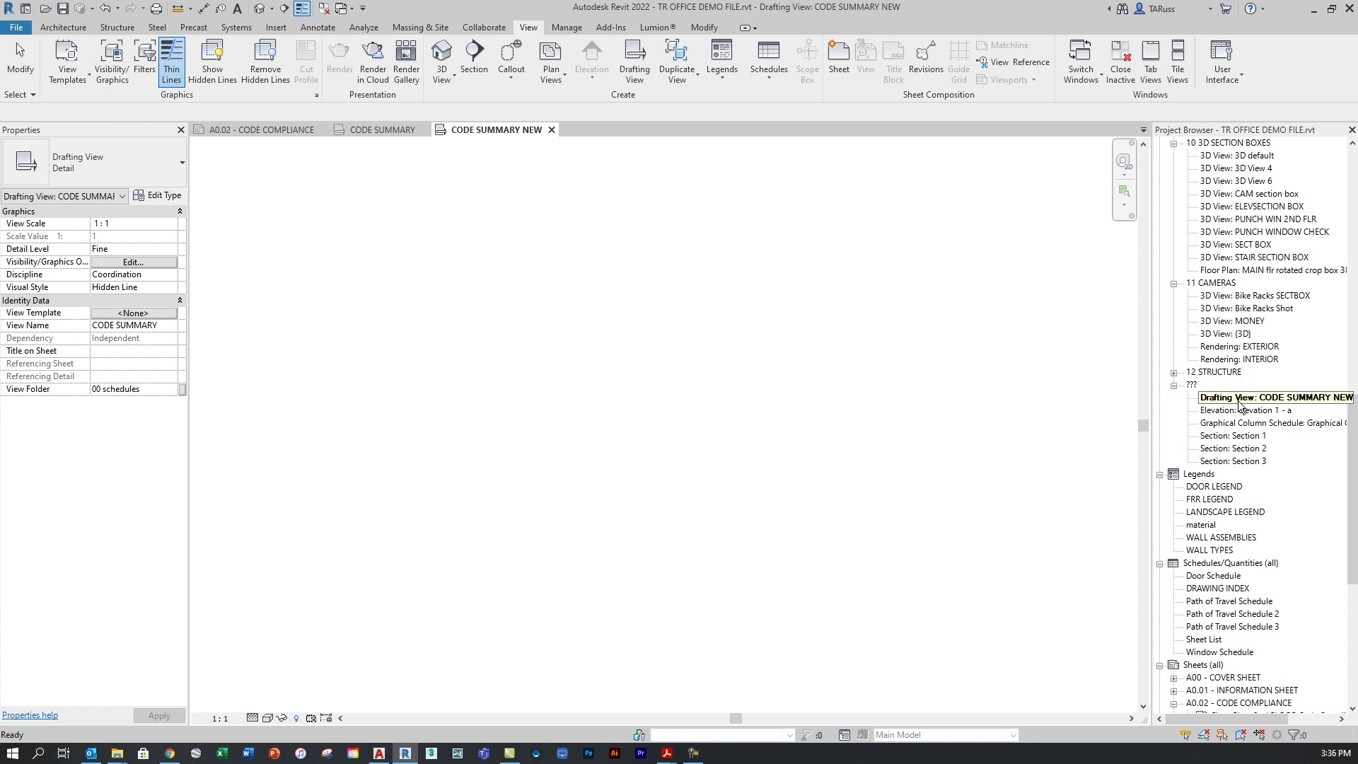
pyautogui.click(1238, 402)
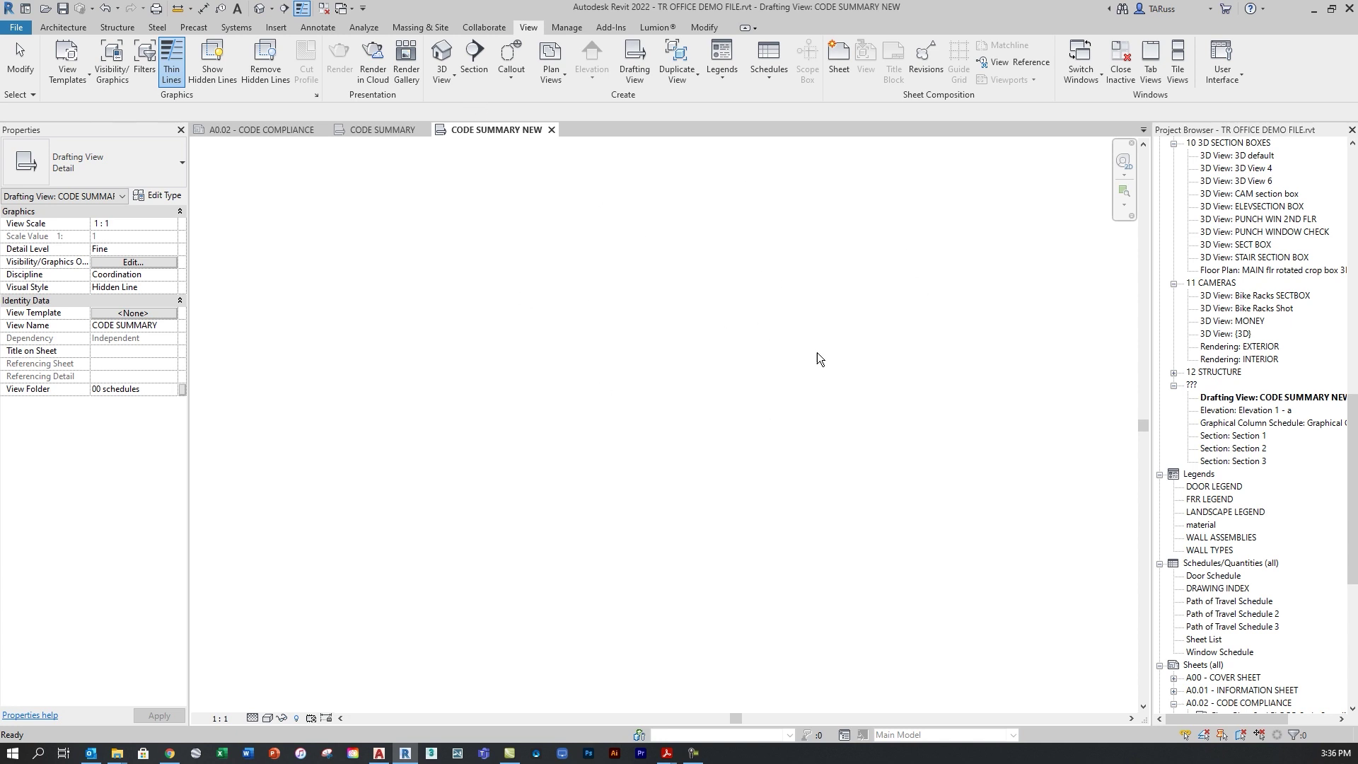
# Start linking a CAD file and browse the OneDrive Revit demo files to the "Excel AutoCAD Revit code table summary demo" folder
pyautogui.click(275, 28)
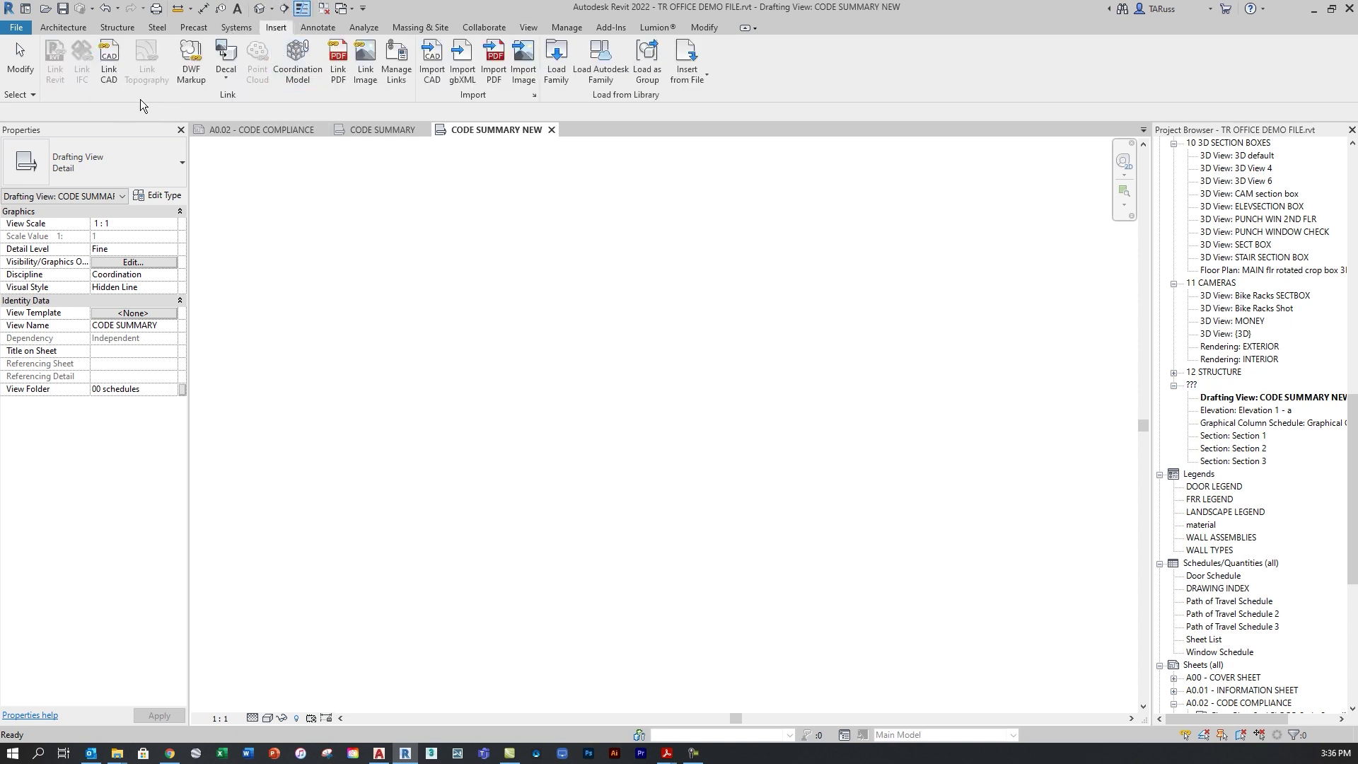
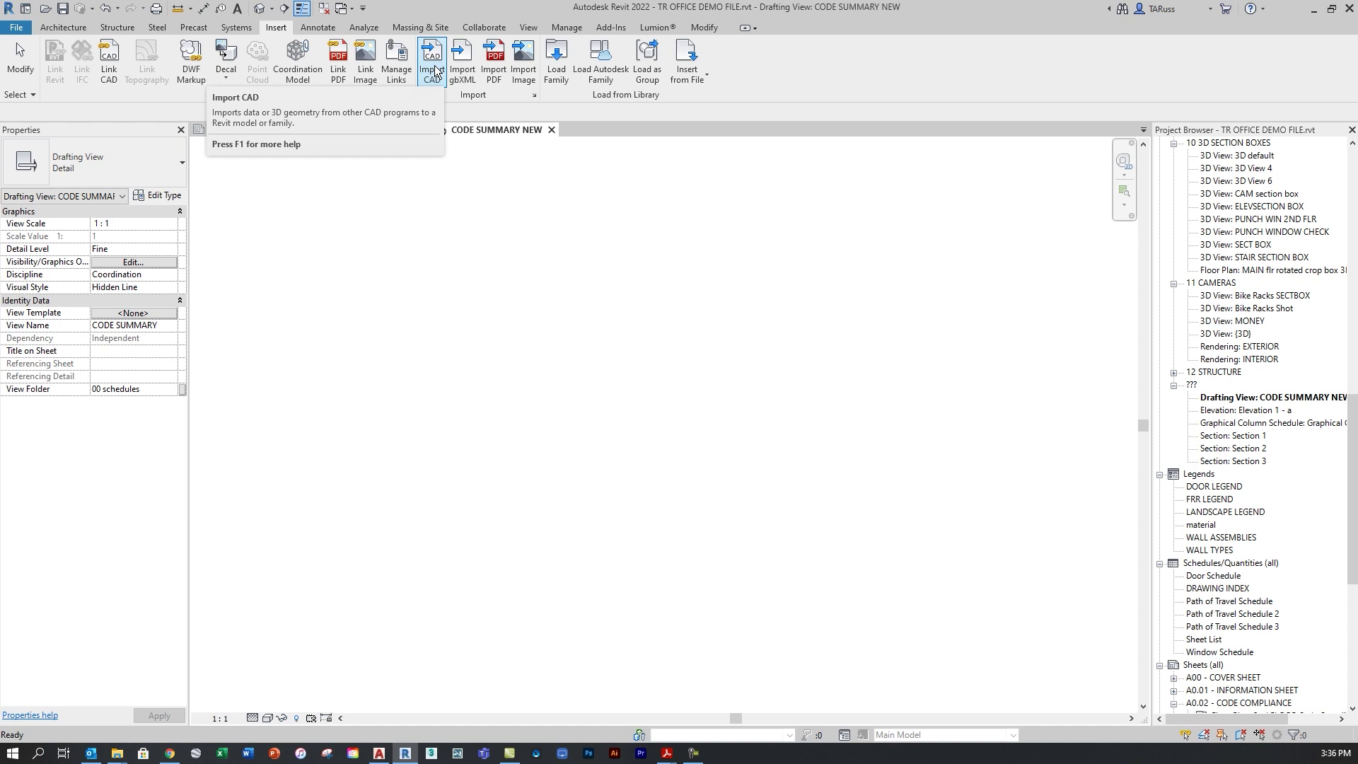
pyautogui.click(112, 71)
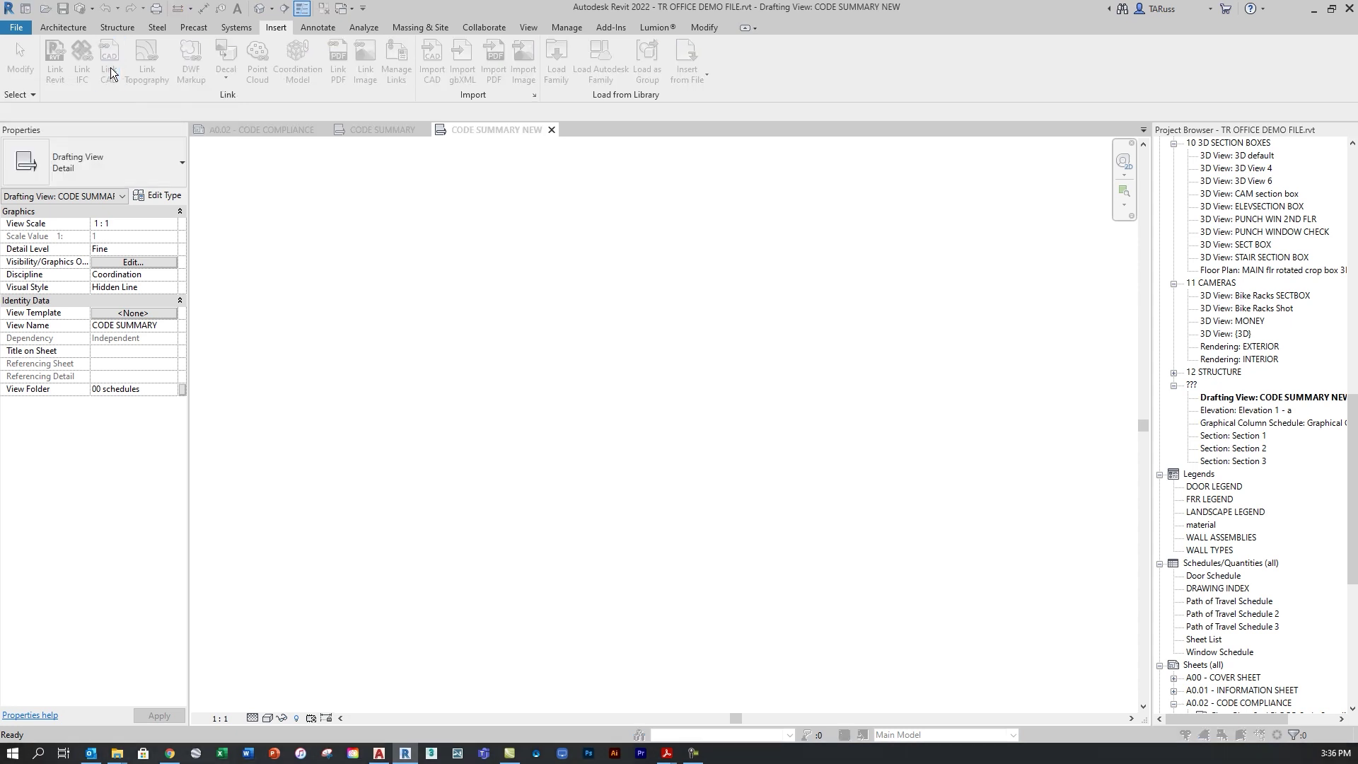
pyautogui.click(626, 190)
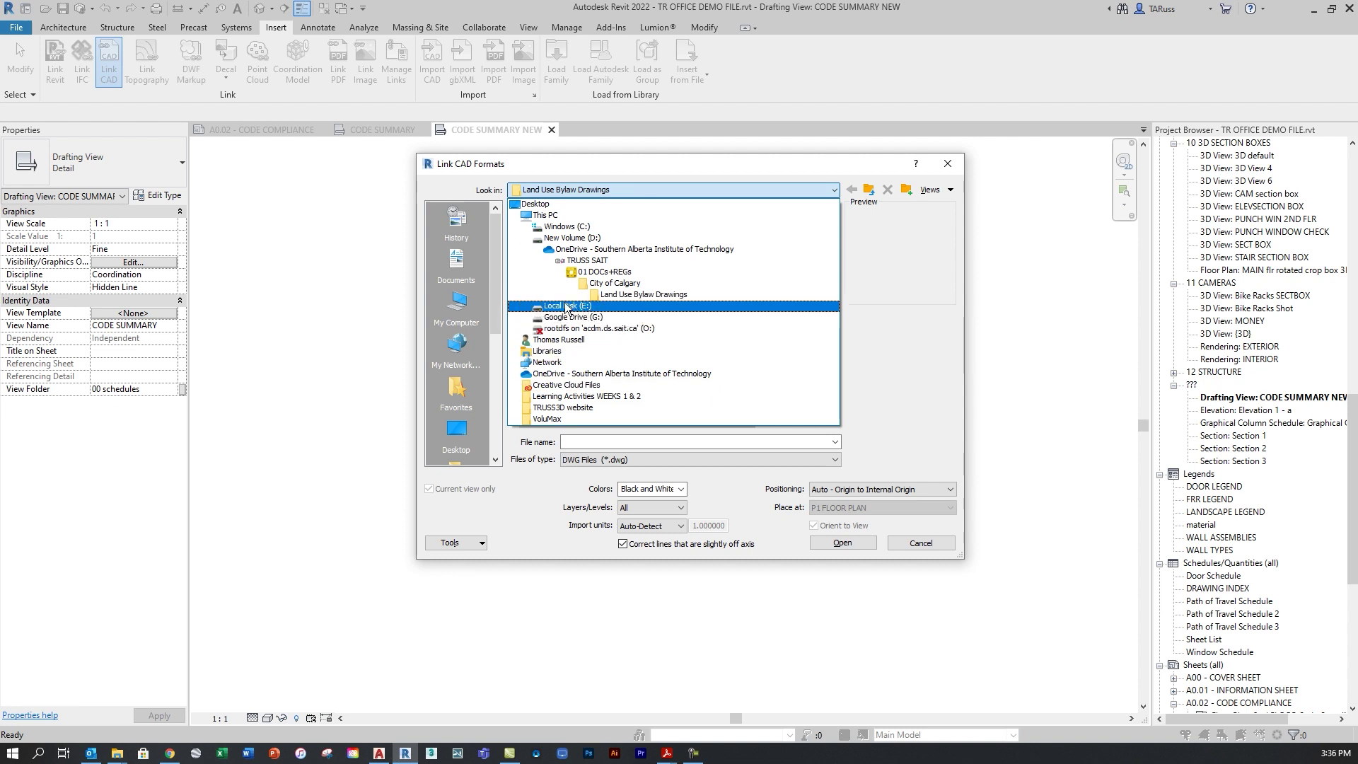
pyautogui.click(590, 252)
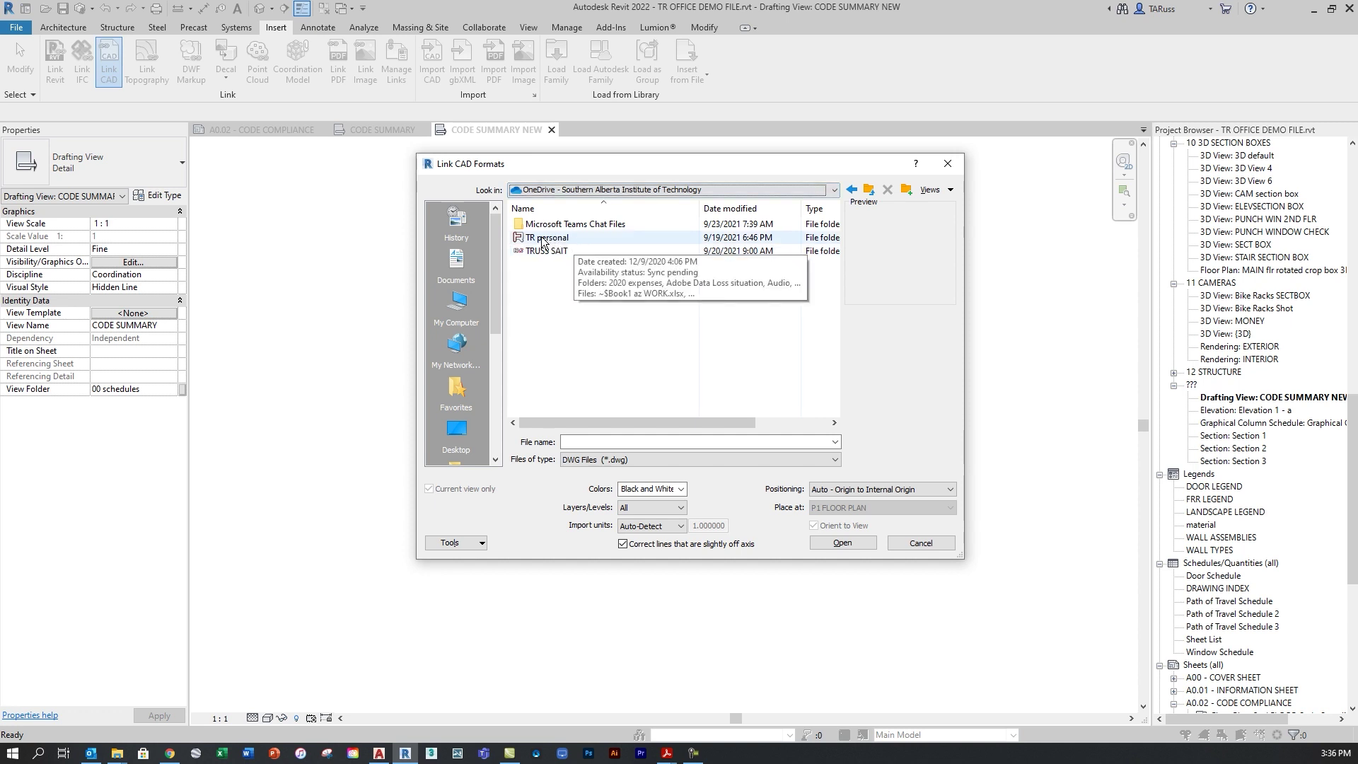
pyautogui.doubleClick(543, 251)
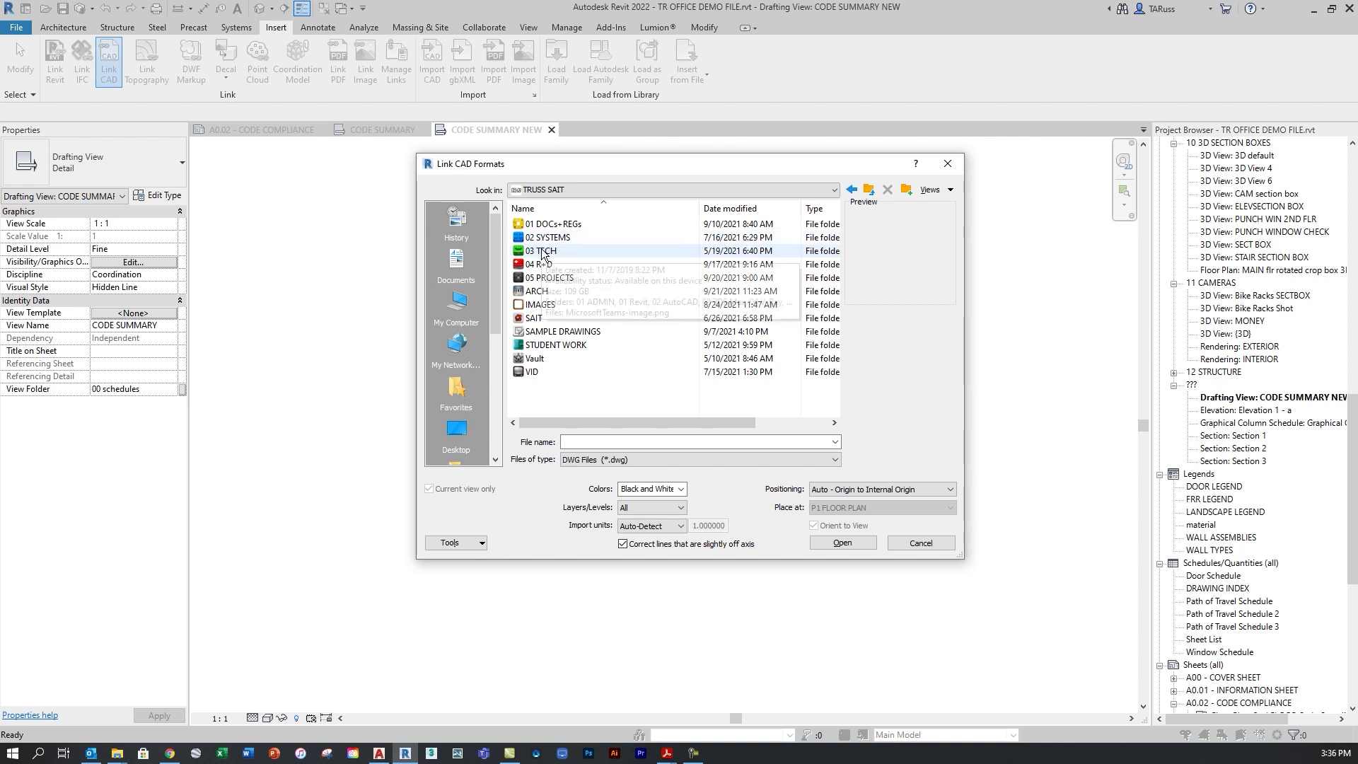
pyautogui.doubleClick(543, 251)
pyautogui.doubleClick(546, 240)
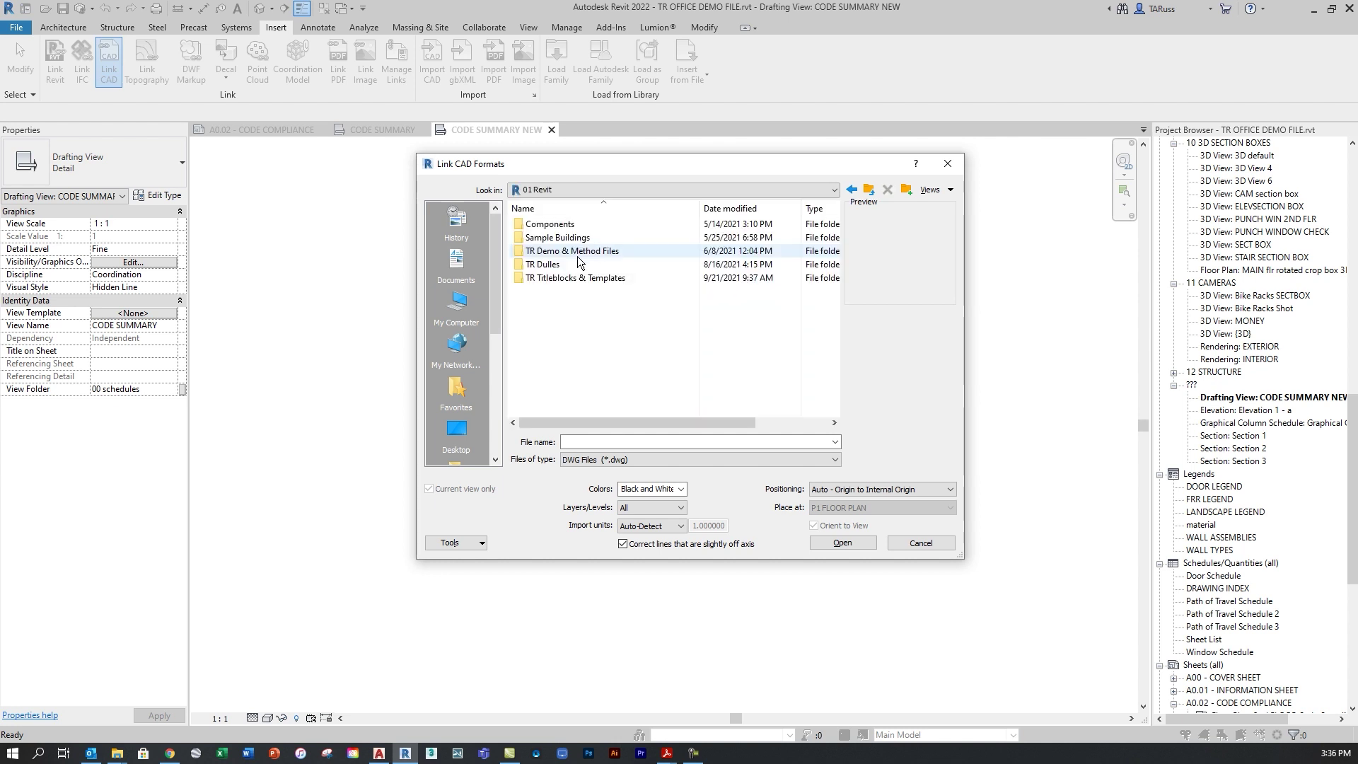
pyautogui.doubleClick(558, 252)
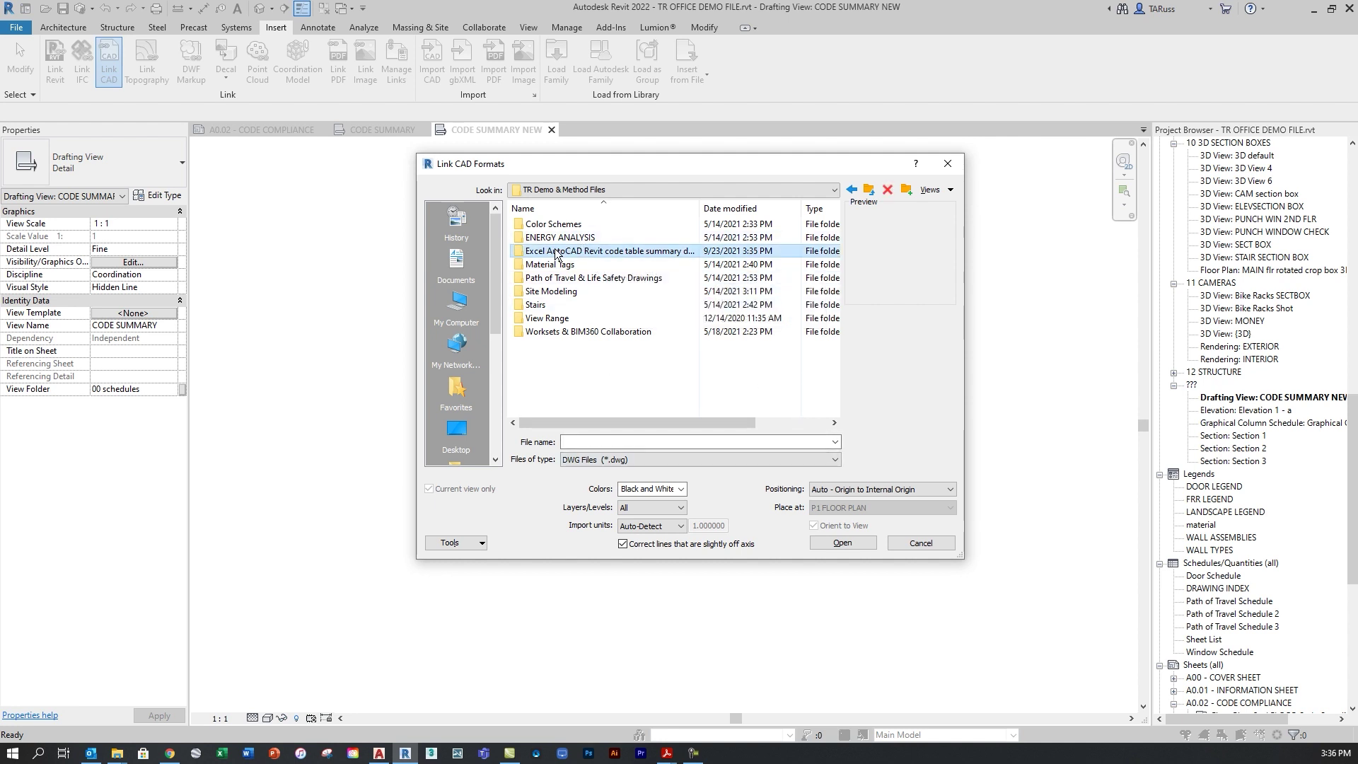
pyautogui.doubleClick(611, 252)
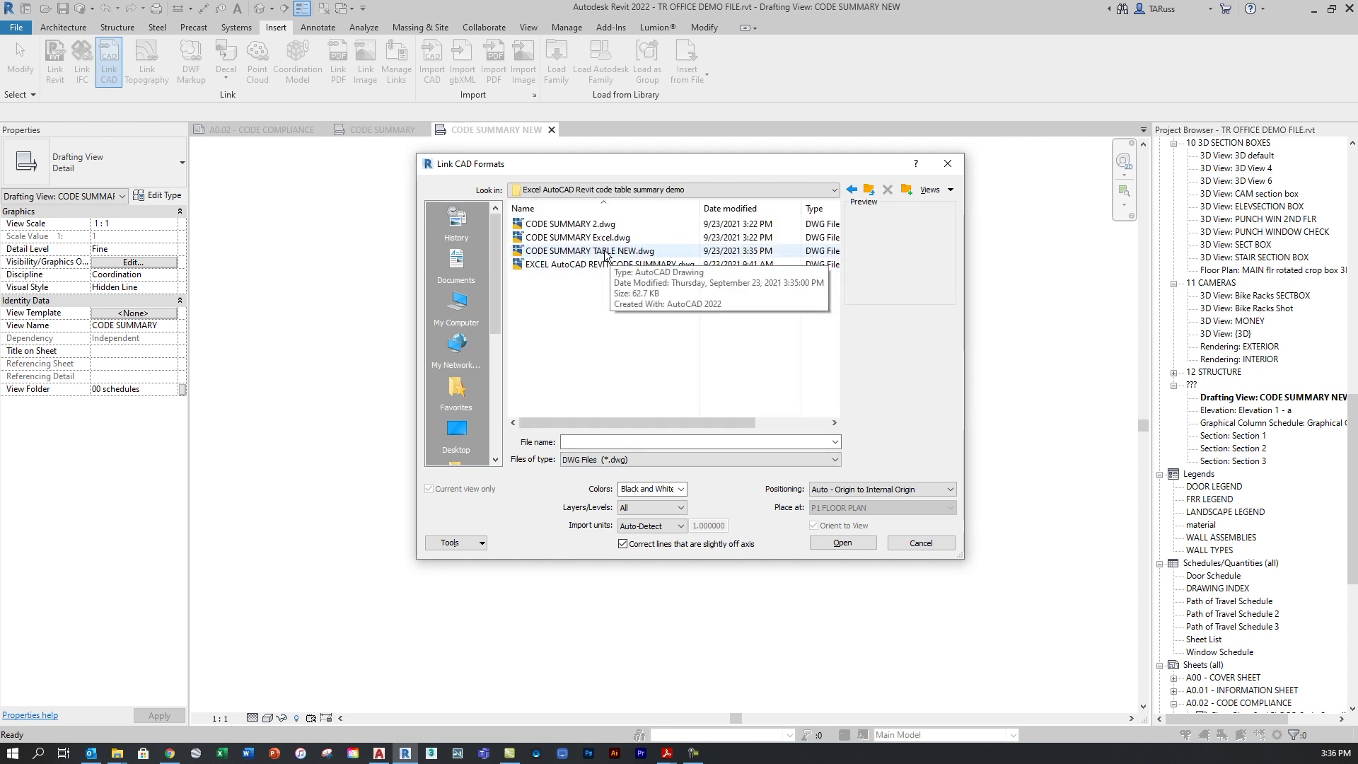
# Link CODE SUMMARY TABLE NEW.dwg into the drafting view with Black and White colors and Auto - Origin to Internal Origin positioning
pyautogui.click(607, 255)
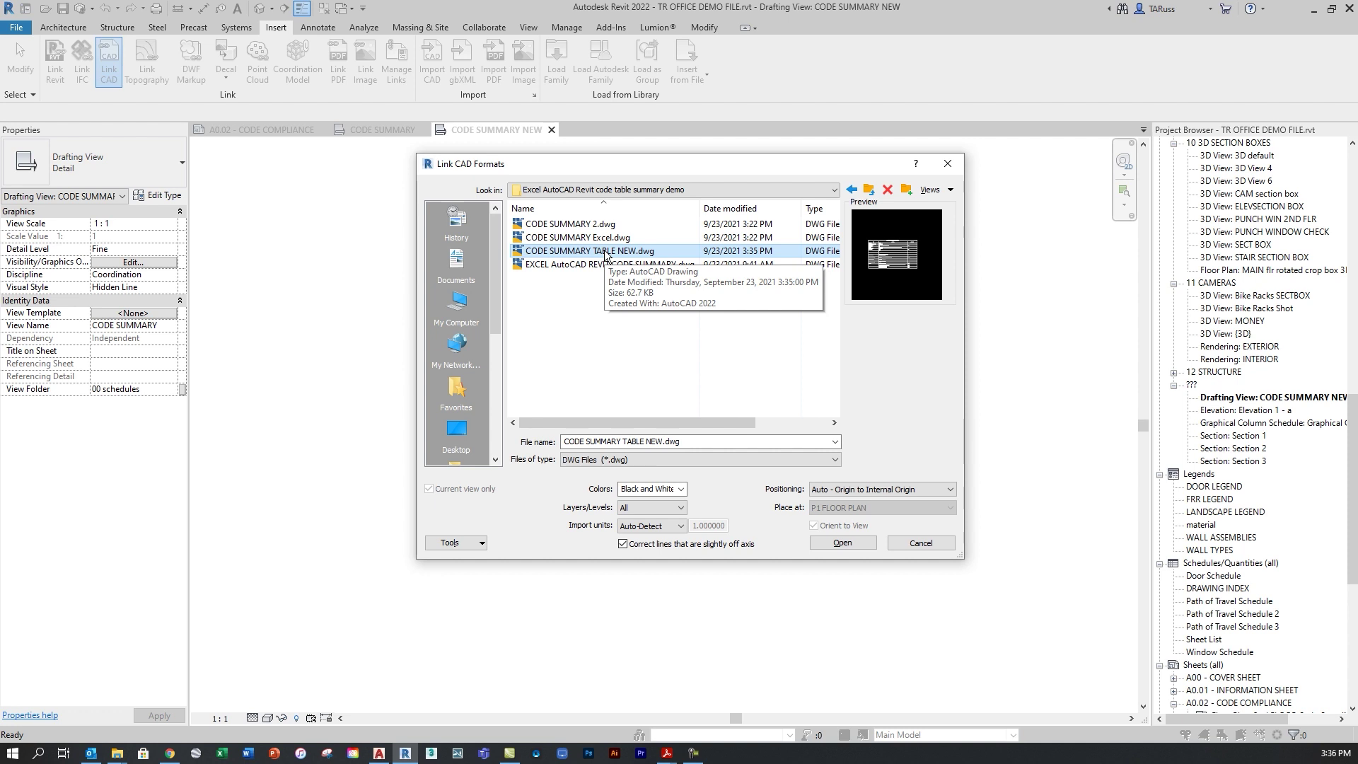
pyautogui.click(682, 490)
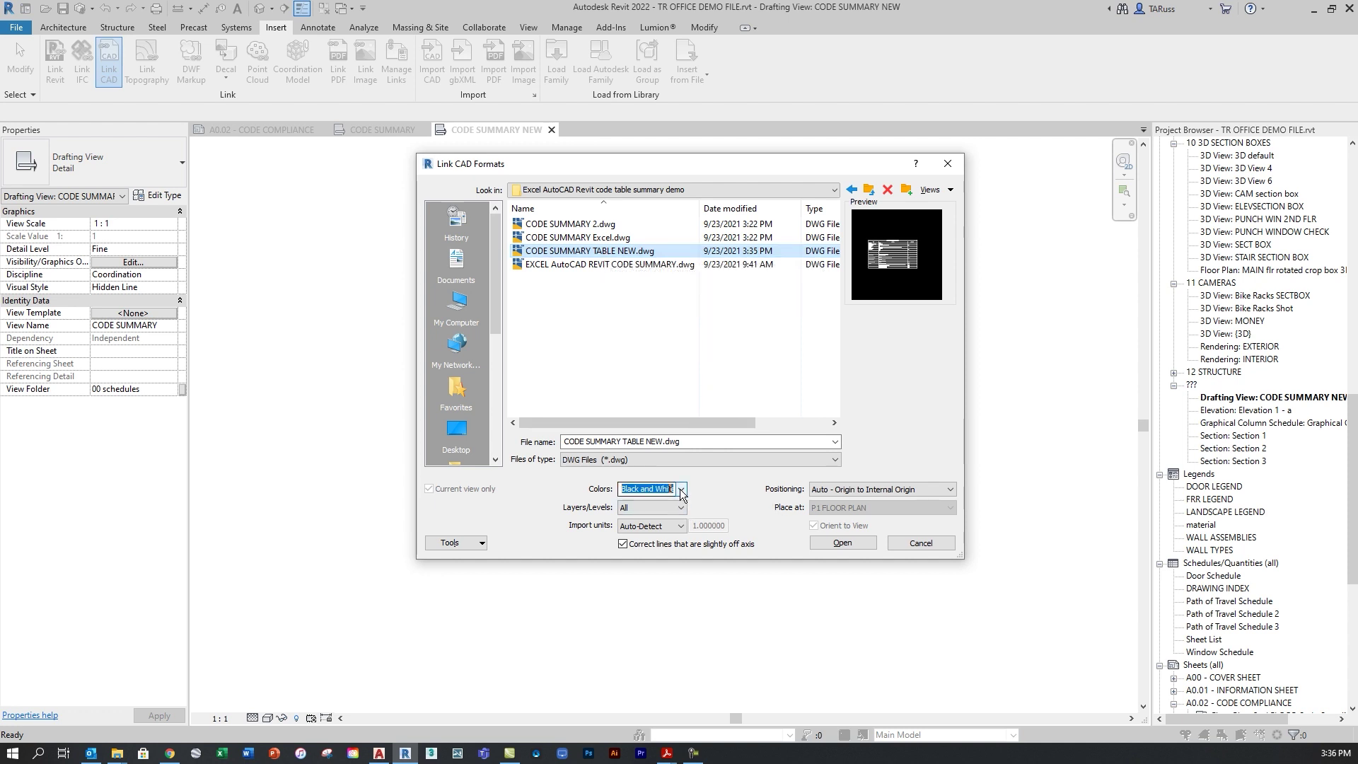
pyautogui.click(683, 491)
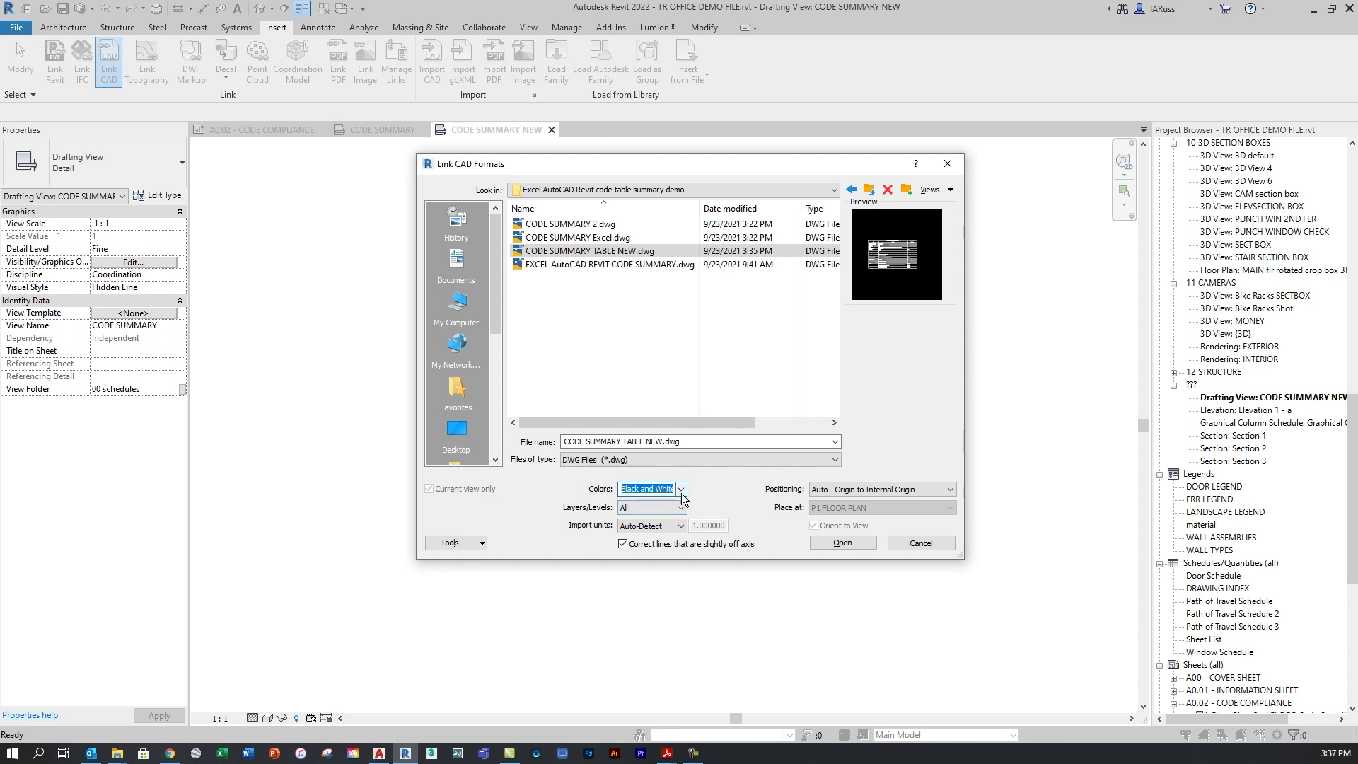
pyautogui.click(847, 542)
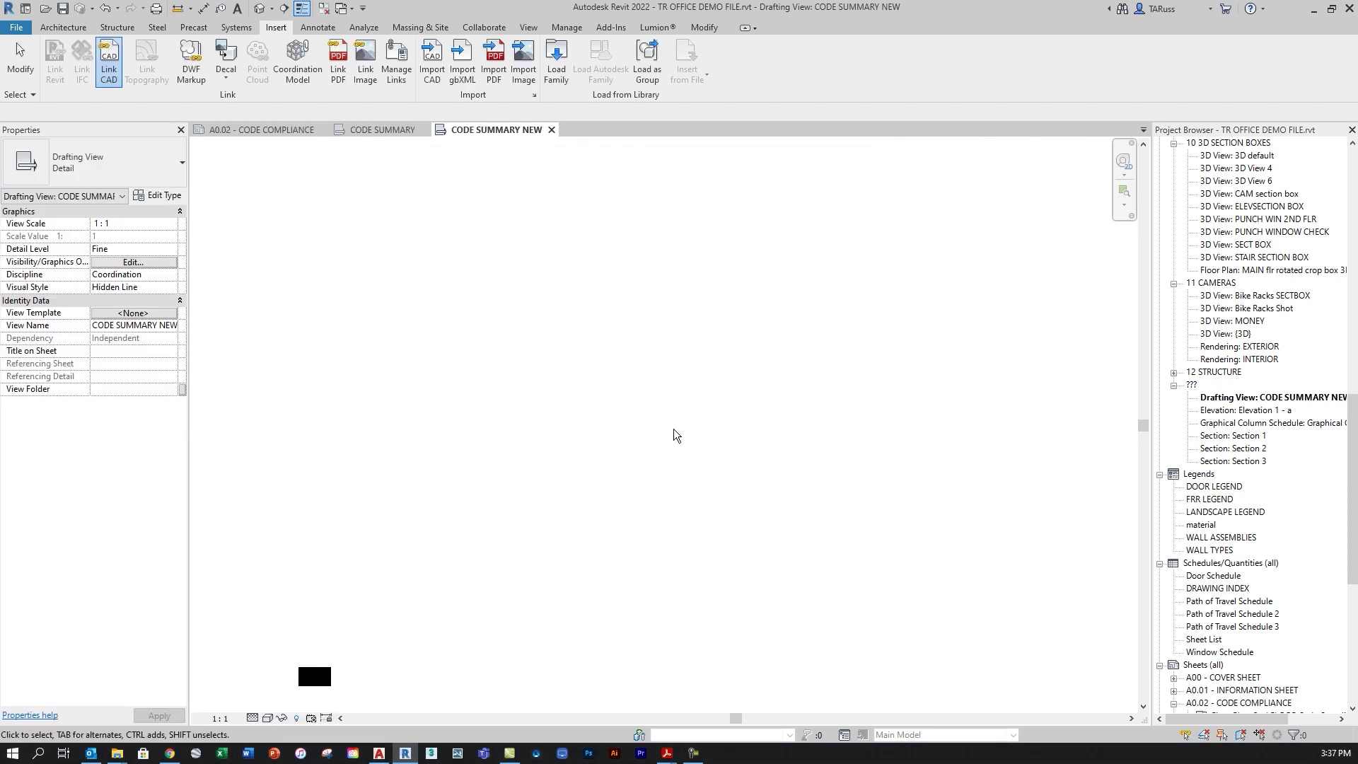
pyautogui.moveTo(451, 570); pyautogui.dragTo(674, 442, button='middle')
pyautogui.scroll(10, 609, 456)
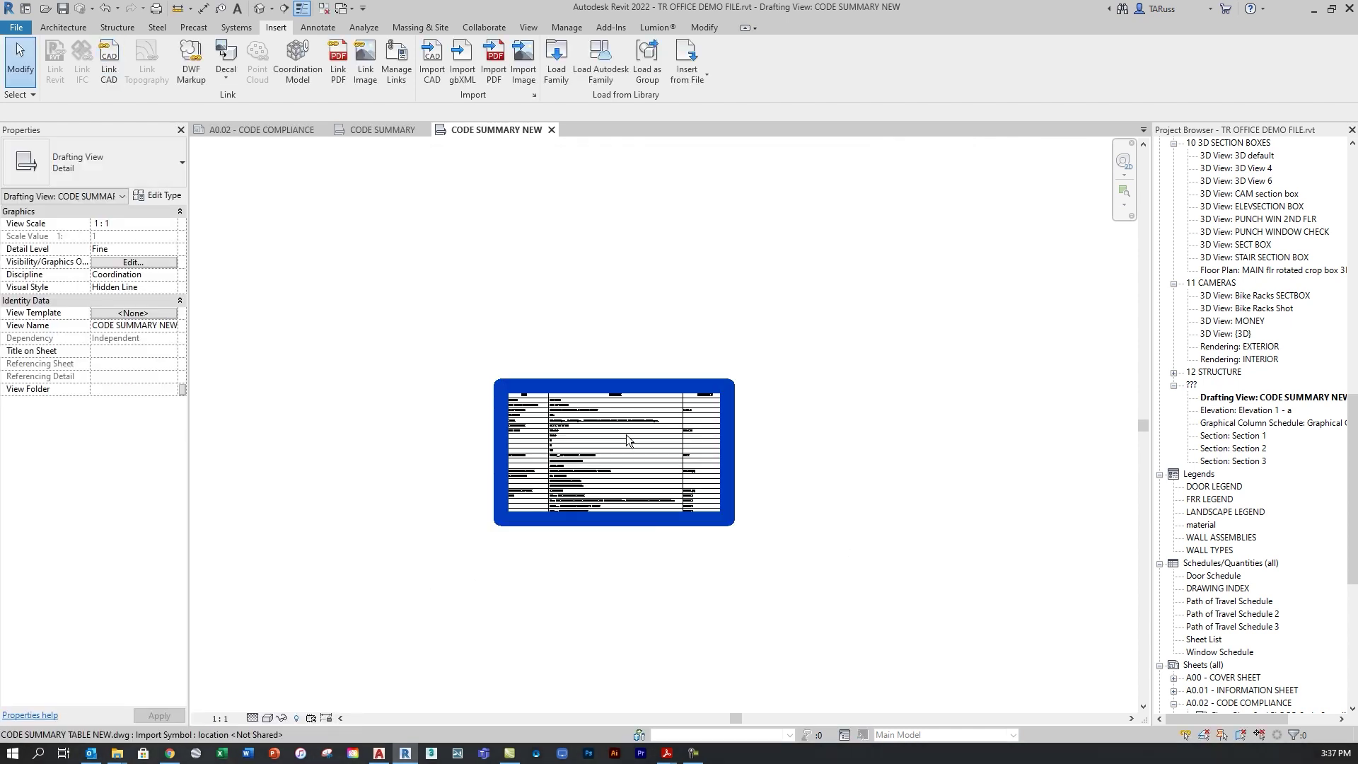
pyautogui.scroll(5, 574, 479)
pyautogui.moveTo(1004, 478); pyautogui.dragTo(1038, 474, button='middle')
pyautogui.scroll(1, 723, 467)
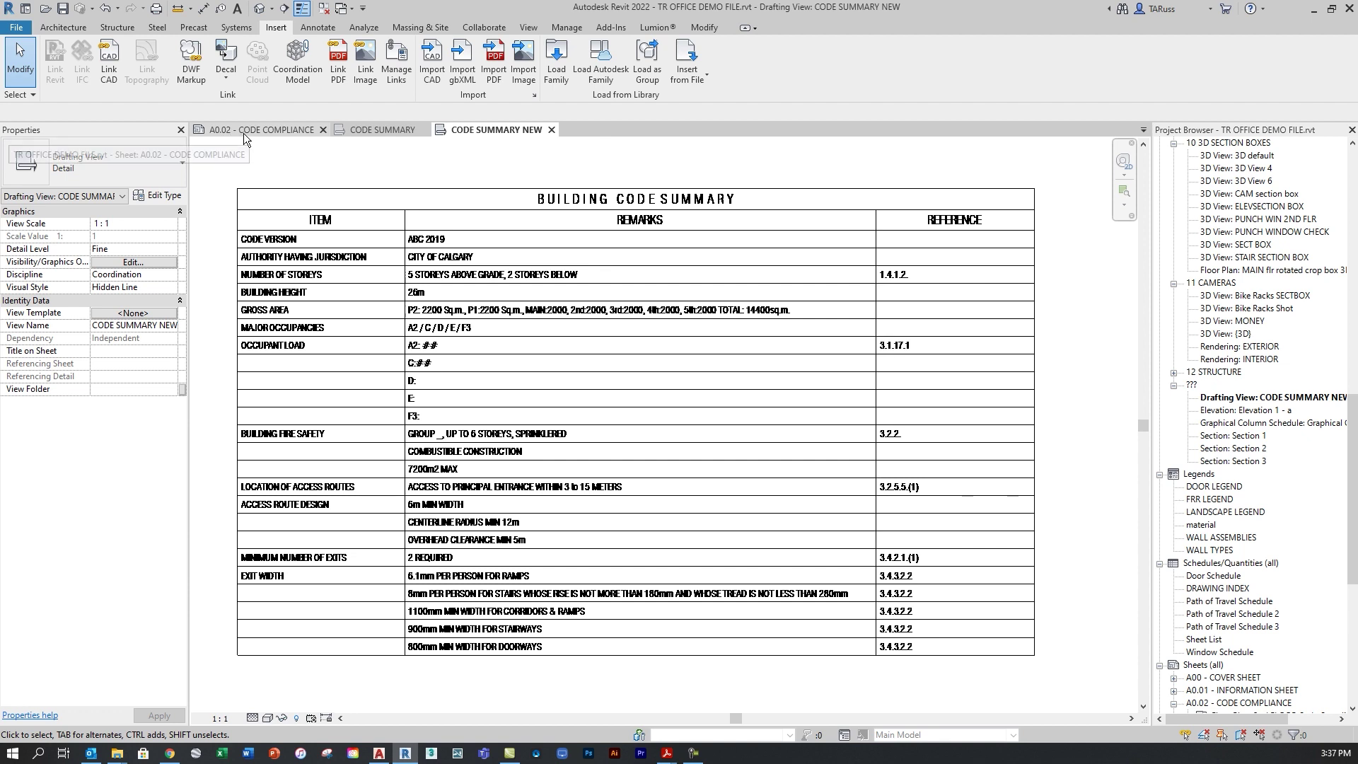
# Place the CODE SUMMARY NEW drafting view on sheet A0.02 - CODE COMPLIANCE, in the empty area below the building section
pyautogui.click(248, 132)
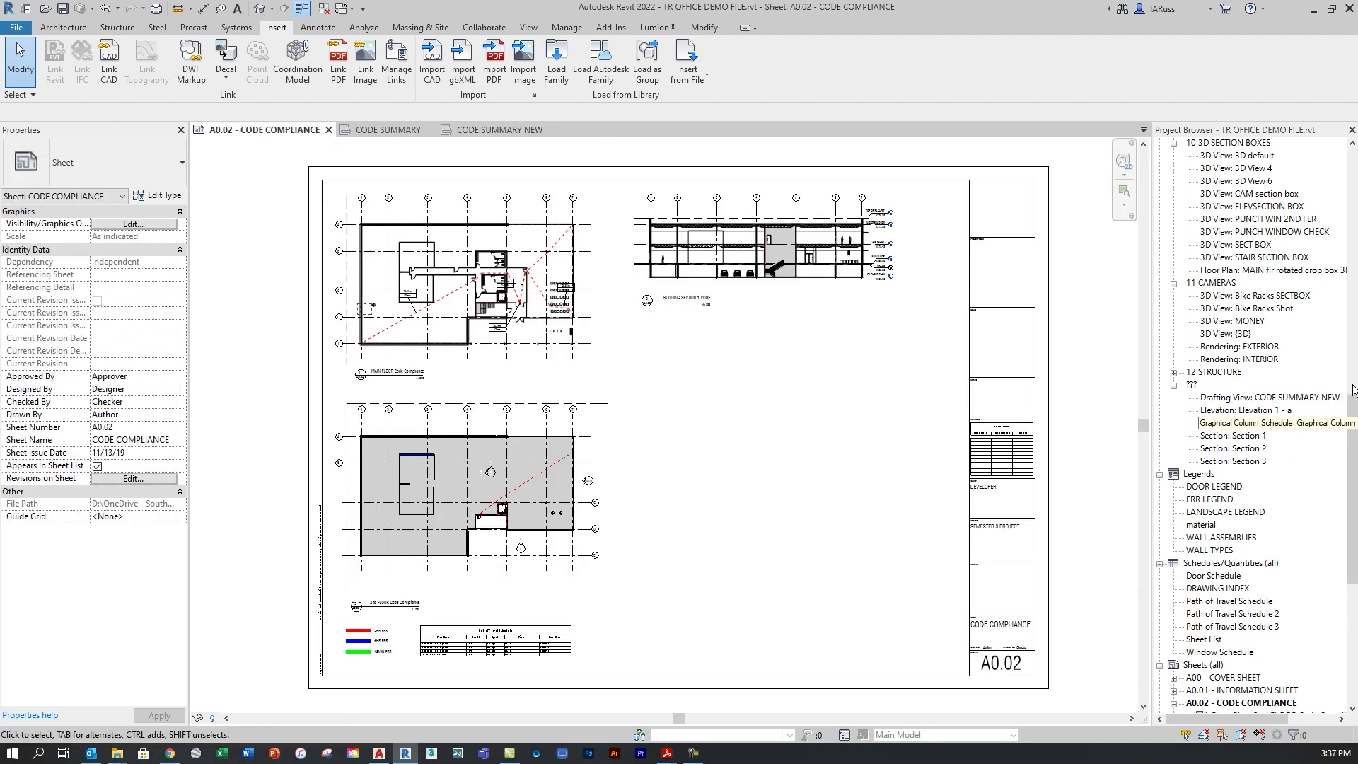
pyautogui.moveTo(1354, 484)
pyautogui.mouseDown()
pyautogui.moveTo(1354, 414)
pyautogui.moveTo(1354, 471)
pyautogui.mouseUp()
pyautogui.click(1254, 436)
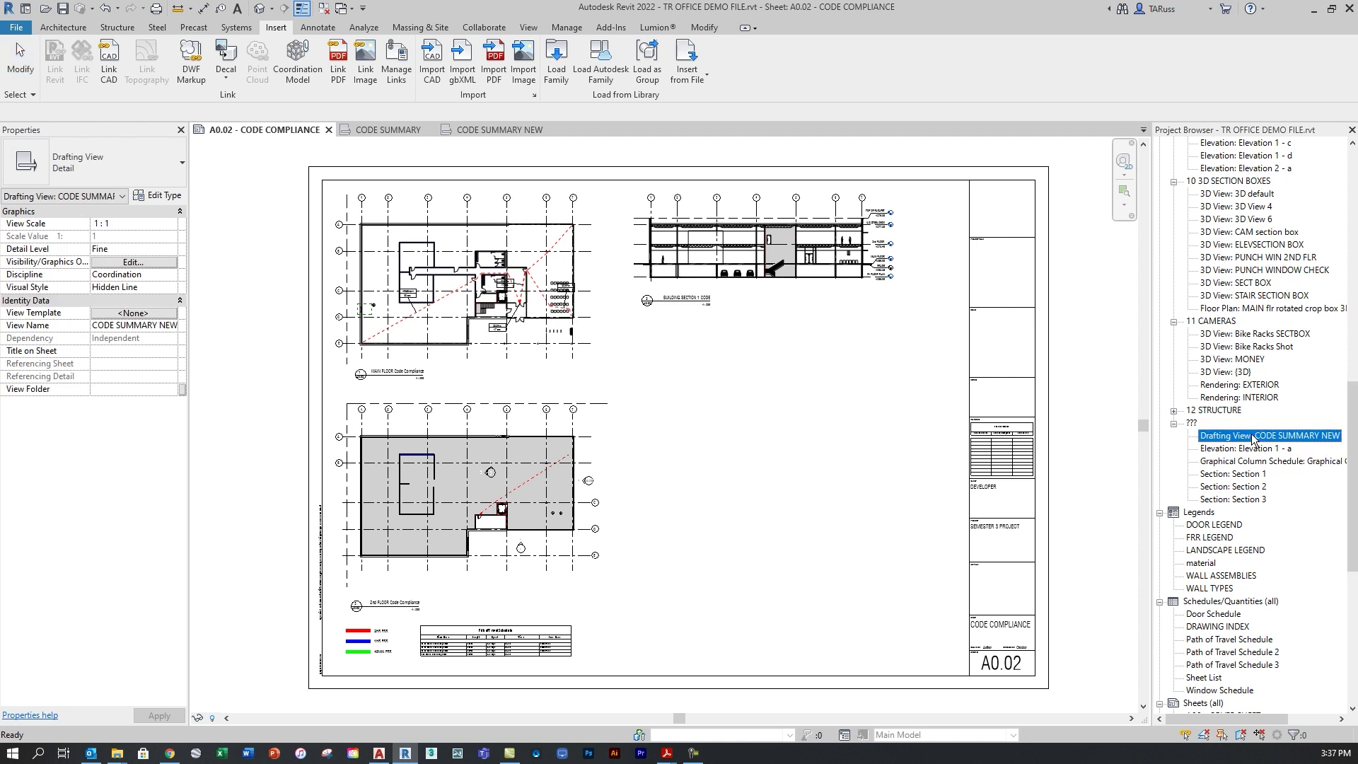
pyautogui.moveTo(1243, 440); pyautogui.dragTo(779, 473)
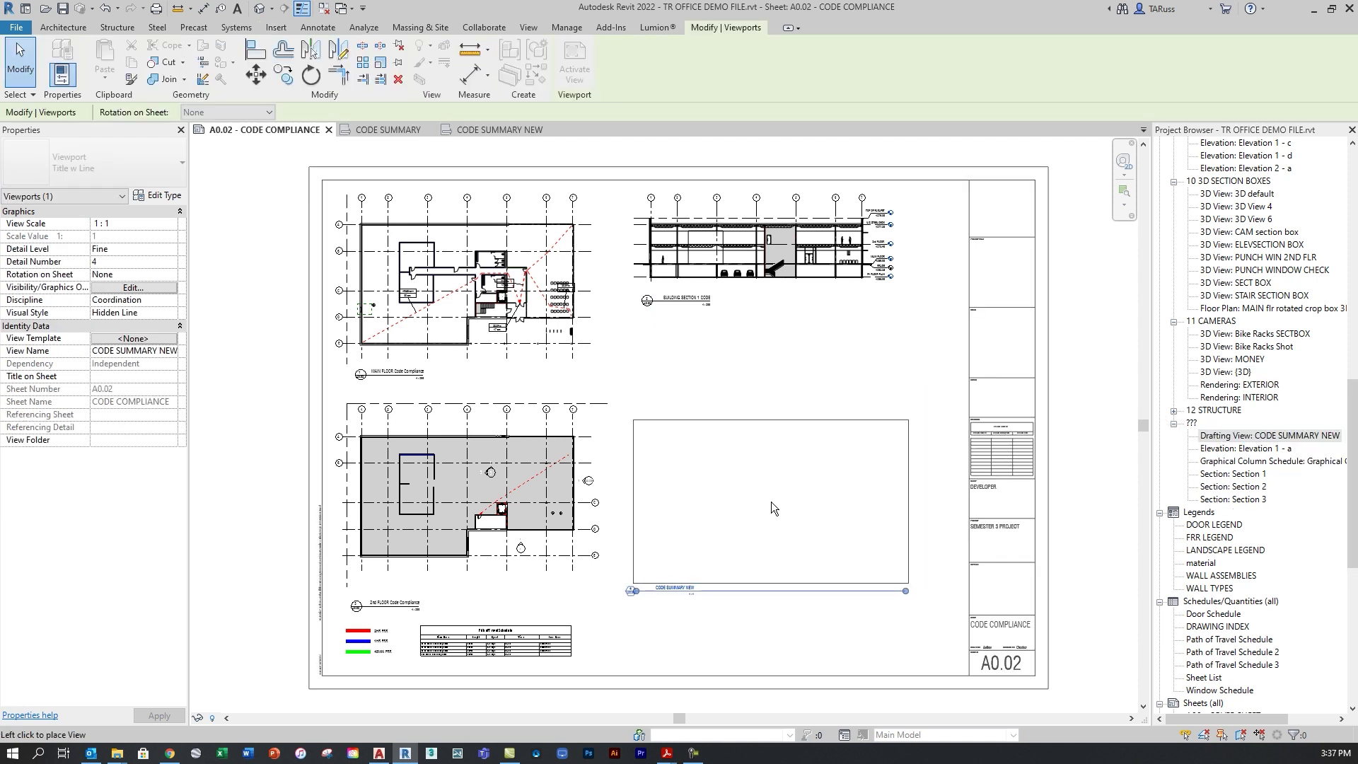
pyautogui.click(774, 497)
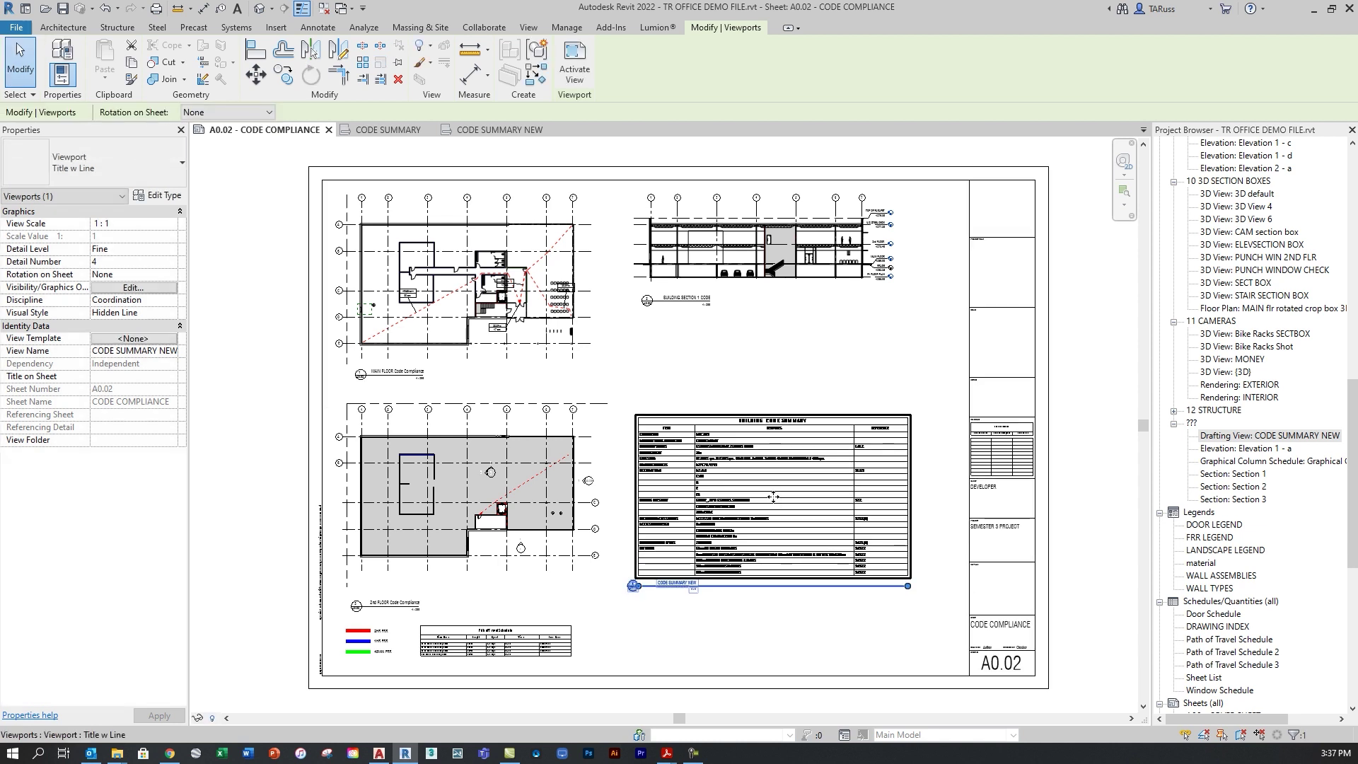
pyautogui.press('Escape')
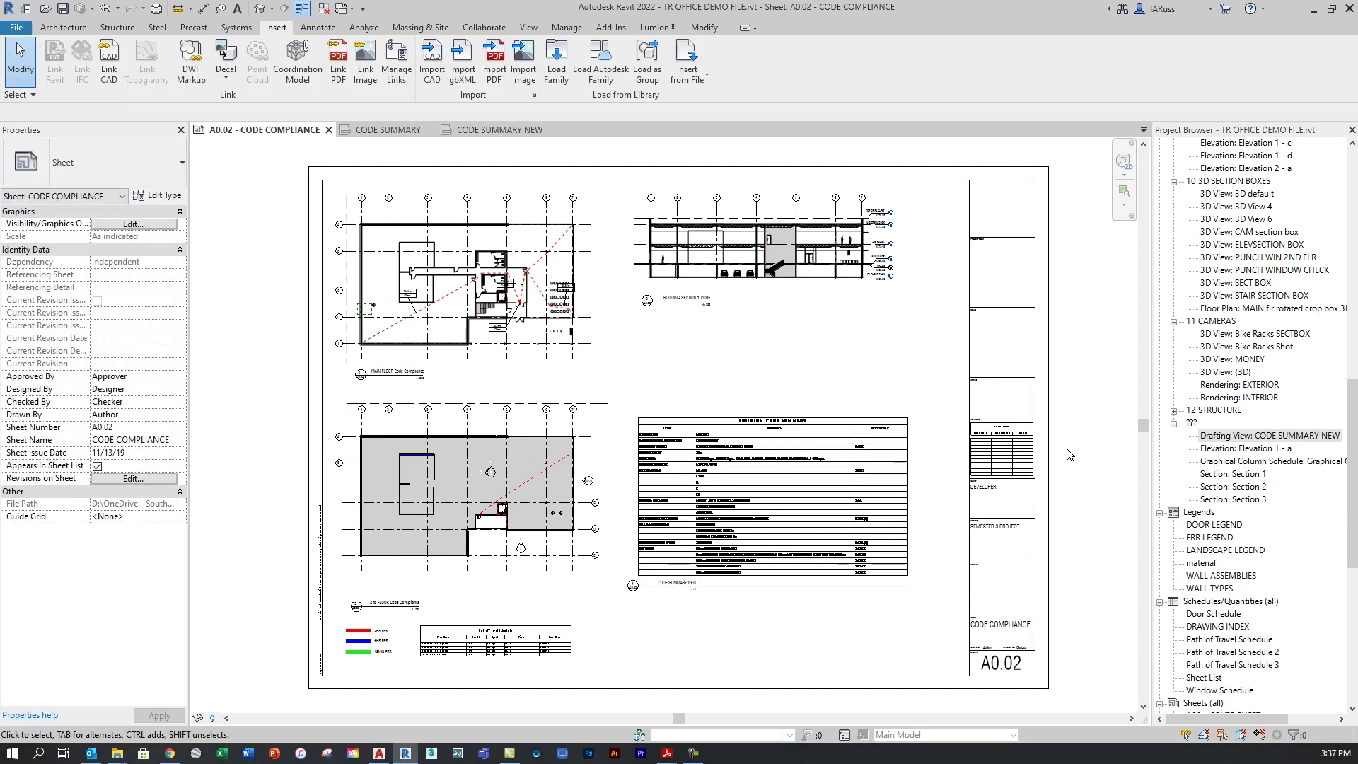
# Examine the placed code summary table's view title on the sheet and compare it with the FRR legend
pyautogui.scroll(2, 729, 610)
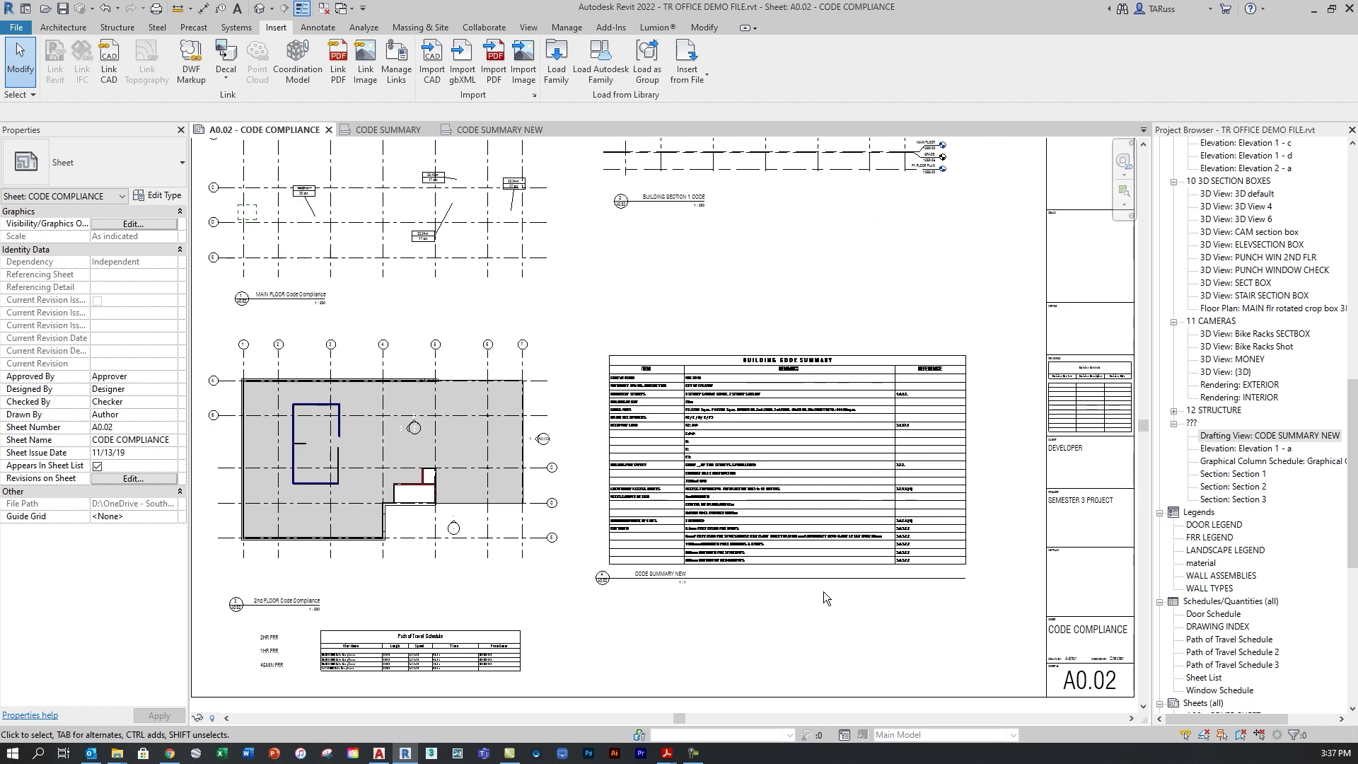
pyautogui.scroll(2, 823, 591)
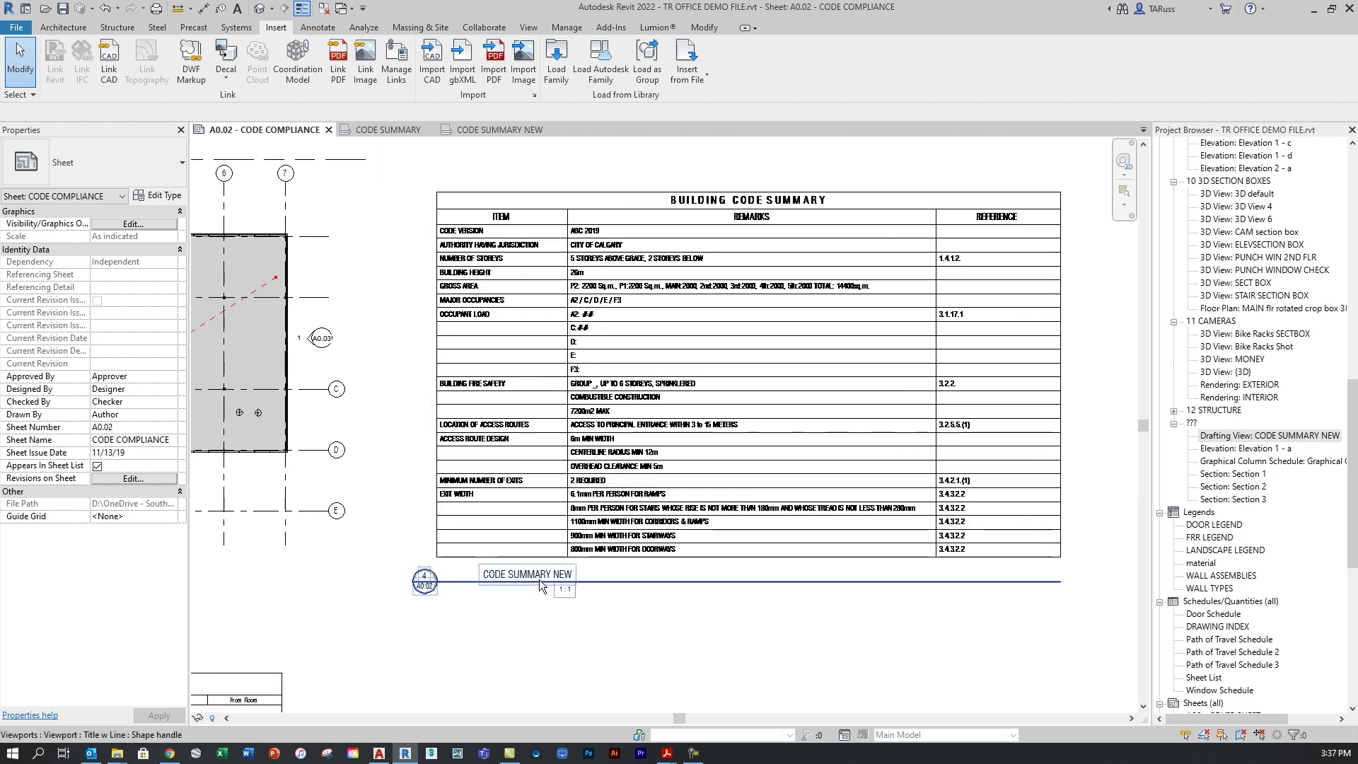
pyautogui.scroll(-5, 736, 478)
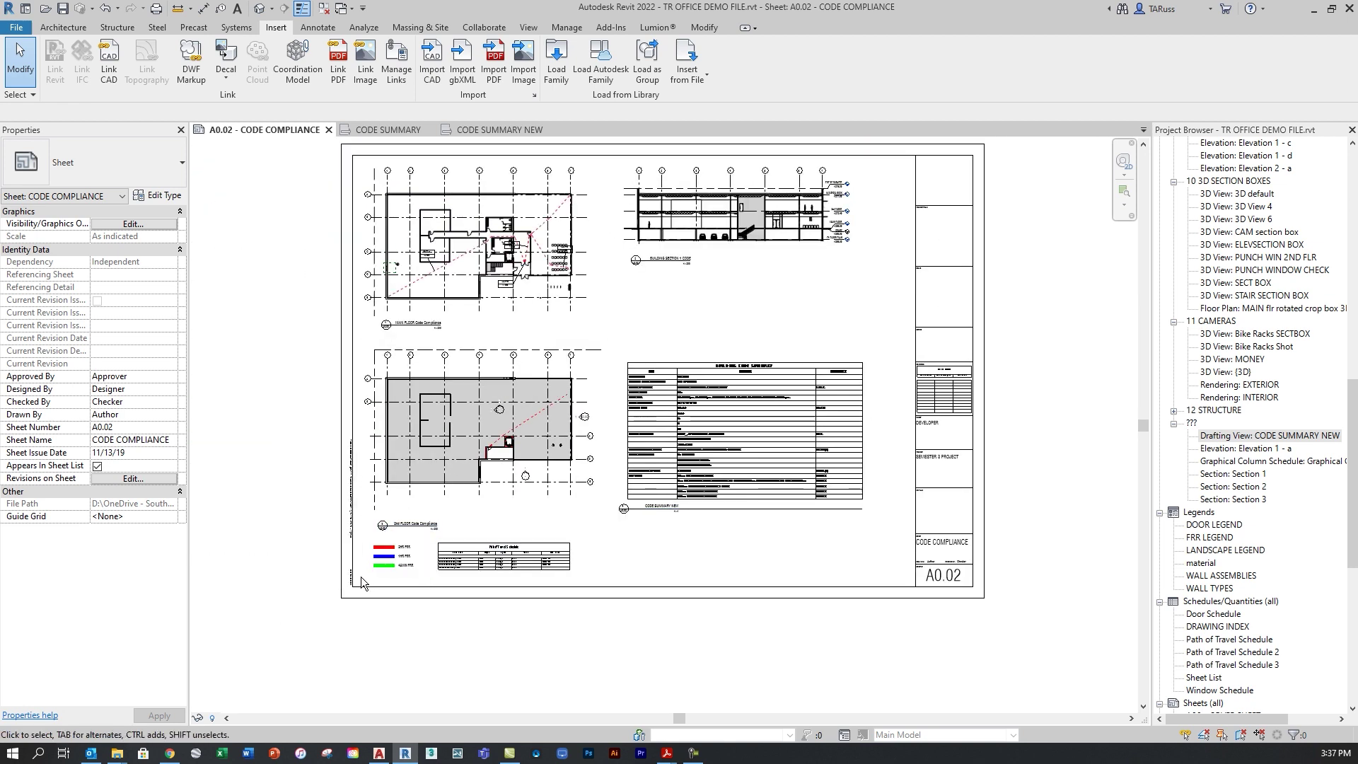
pyautogui.scroll(3, 375, 570)
pyautogui.scroll(1, 375, 570)
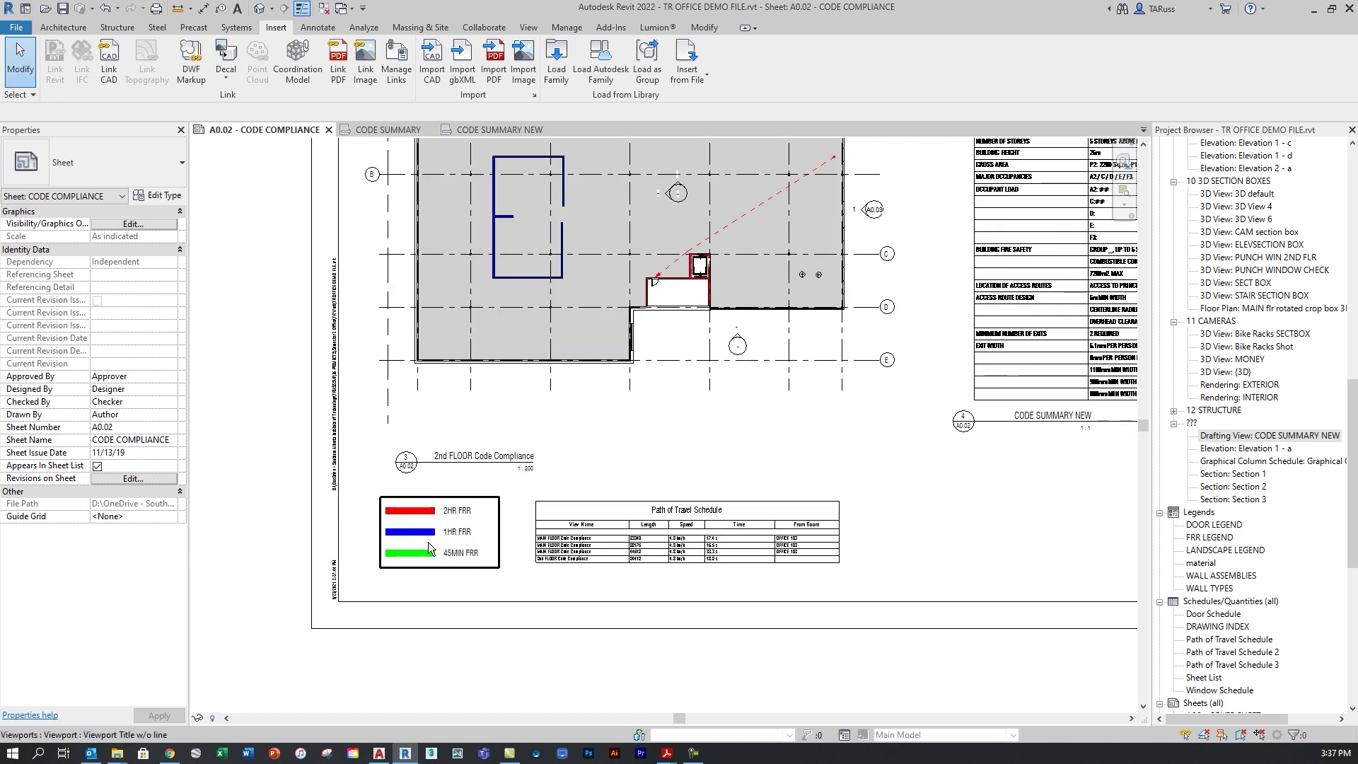
pyautogui.scroll(-2, 422, 539)
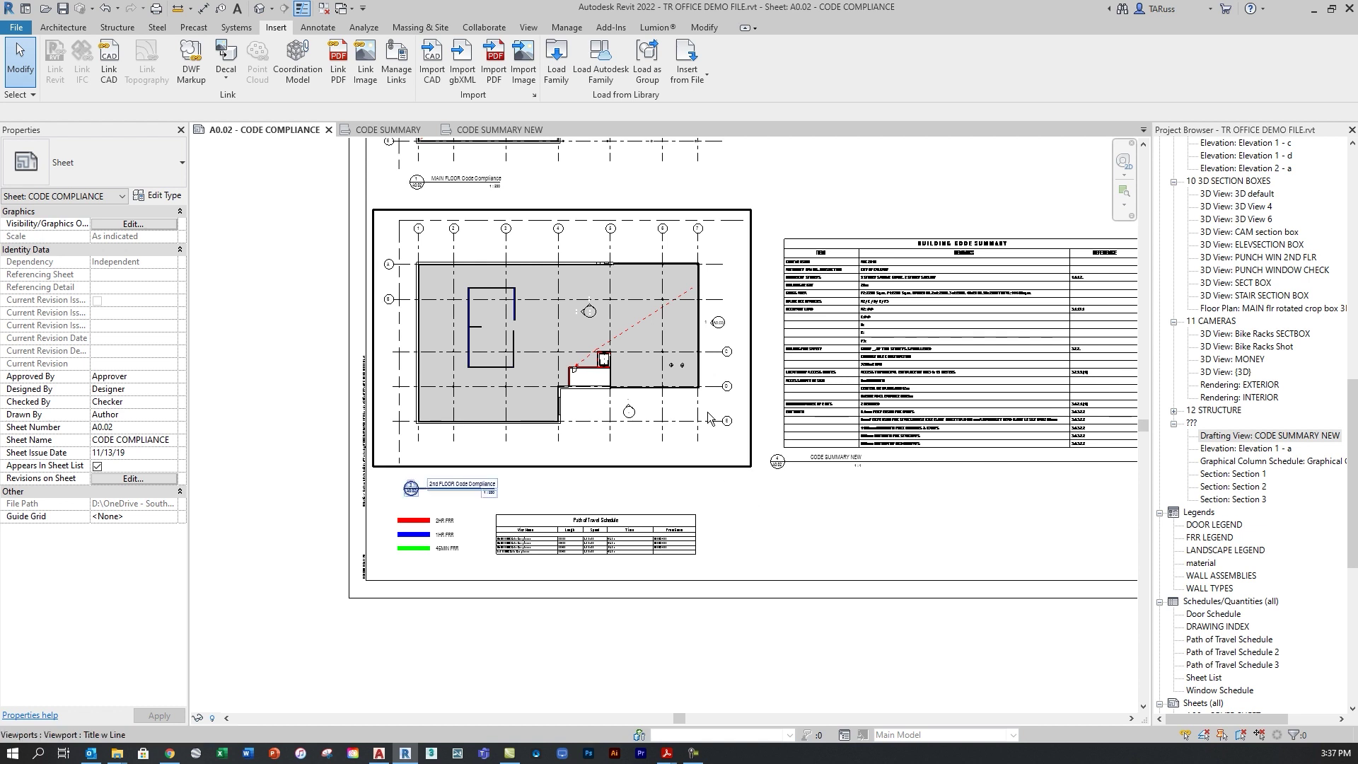
# Try duplicating the 2nd FLOOR Code Compliance viewport's type as Title w Line 2 and review its Show Title setting
pyautogui.click(684, 348)
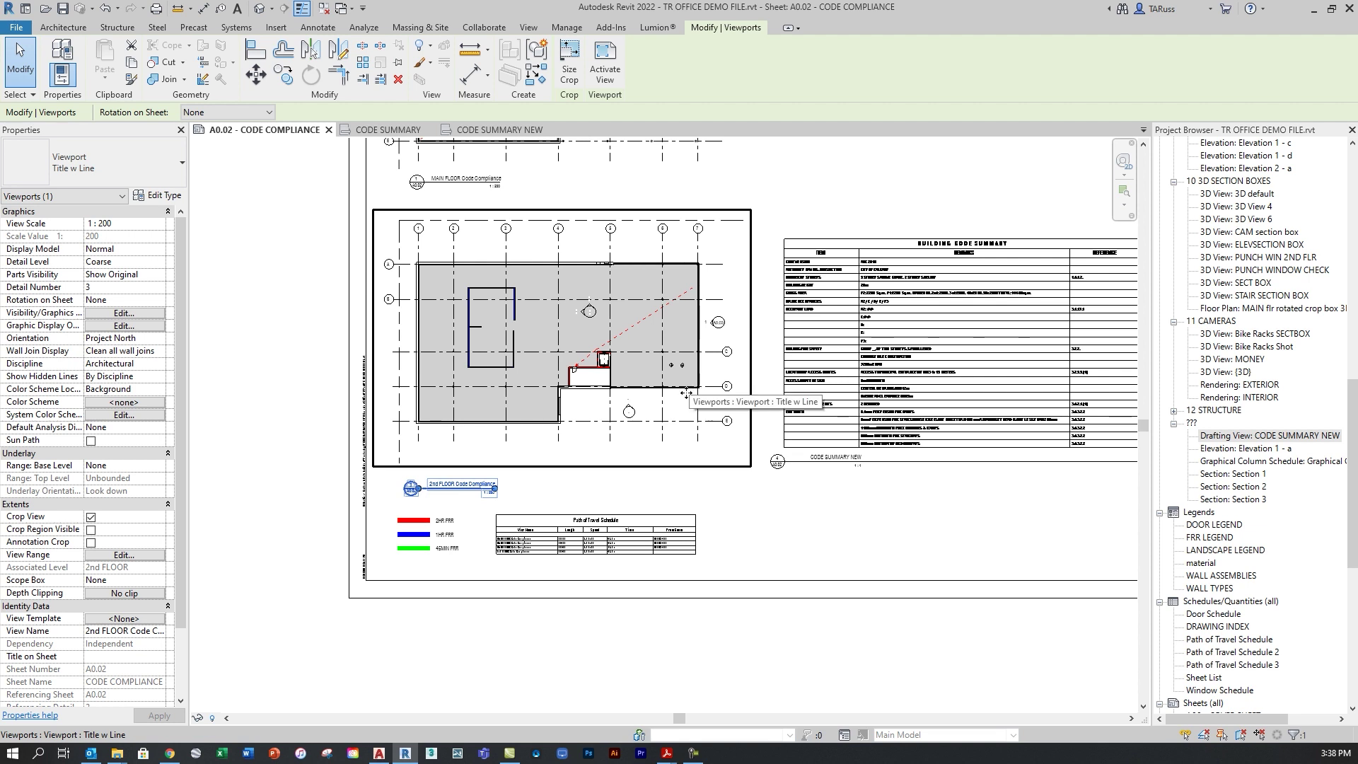
pyautogui.click(764, 425)
pyautogui.click(651, 409)
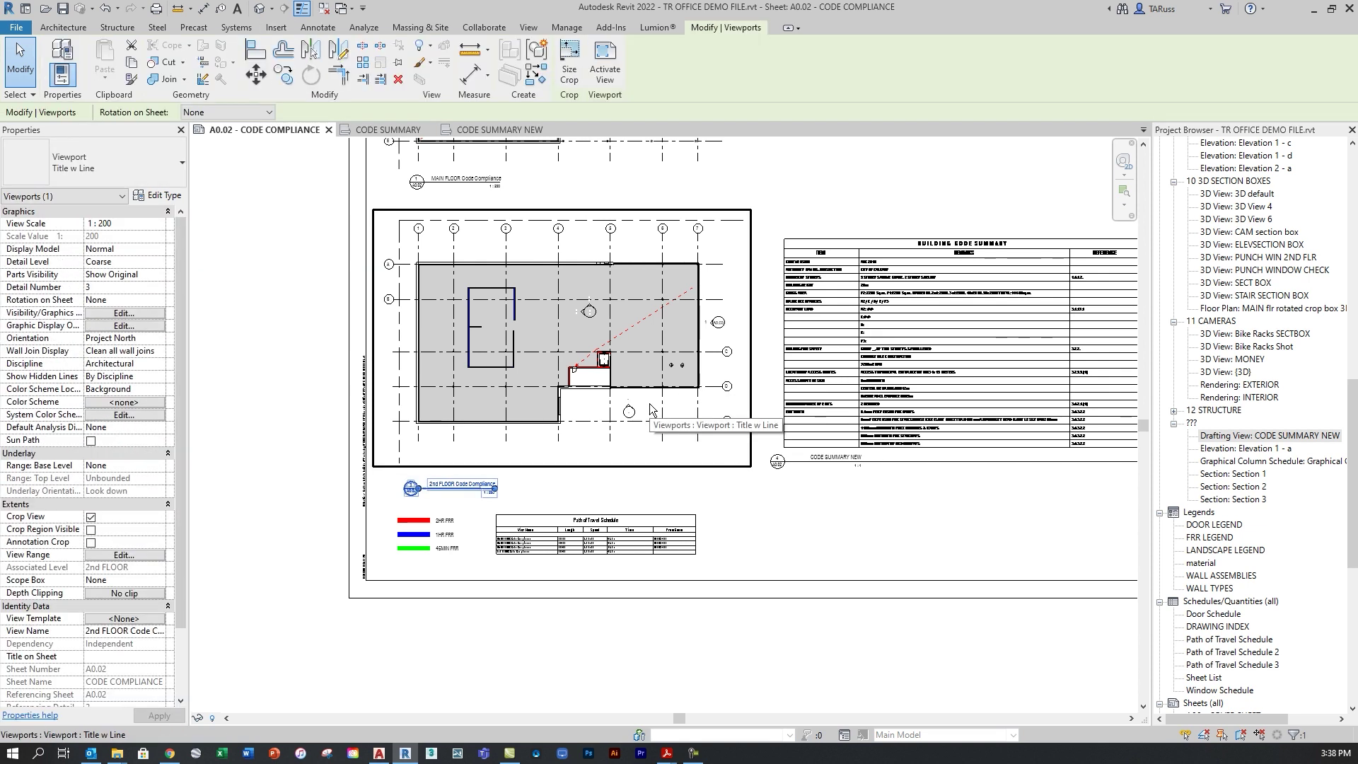
pyautogui.click(157, 195)
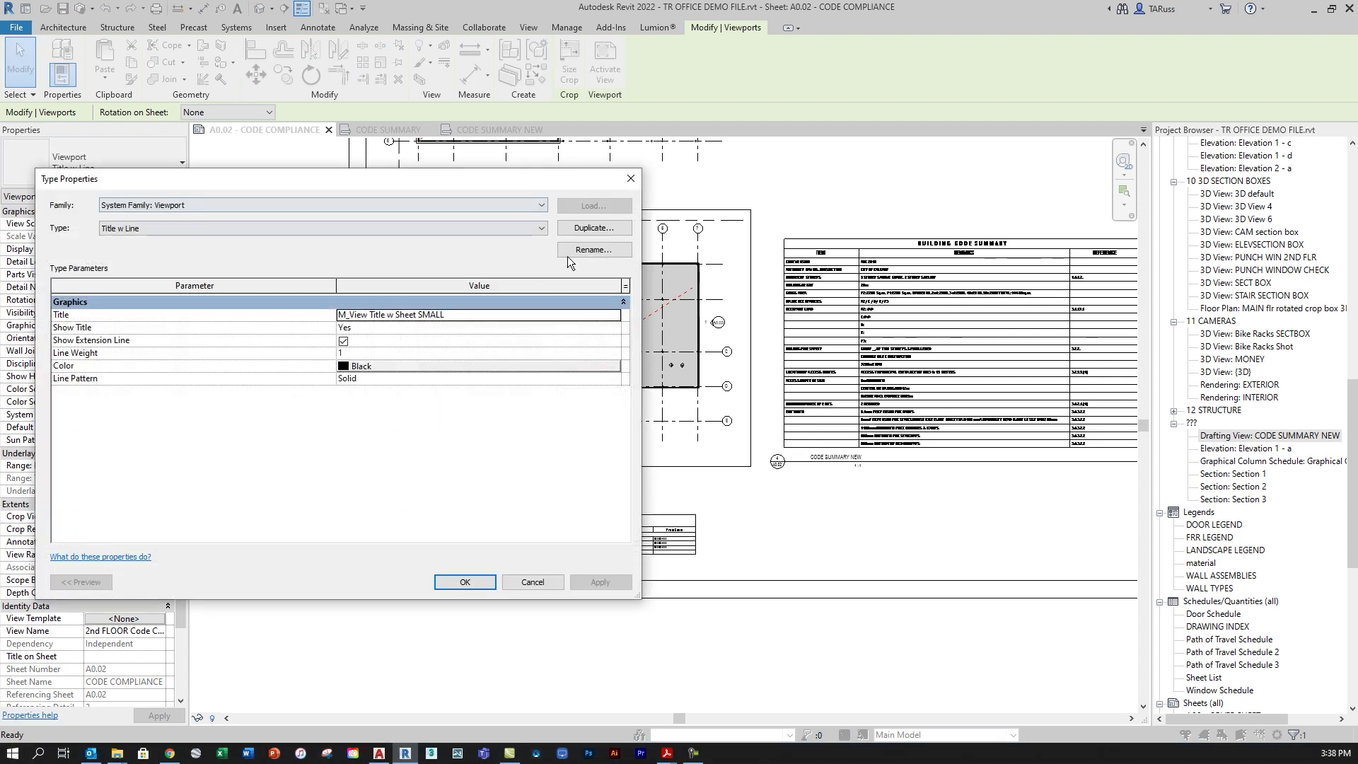
pyautogui.click(587, 228)
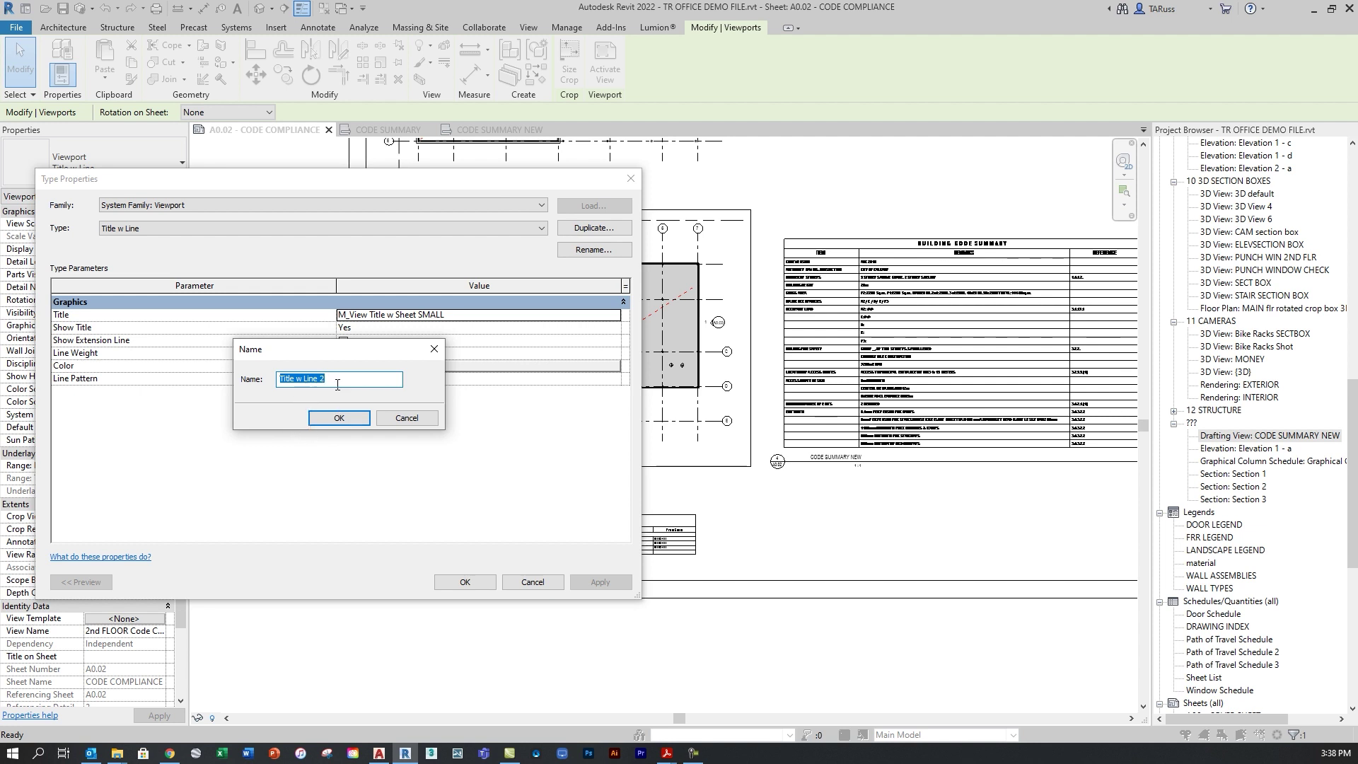
pyautogui.click(337, 419)
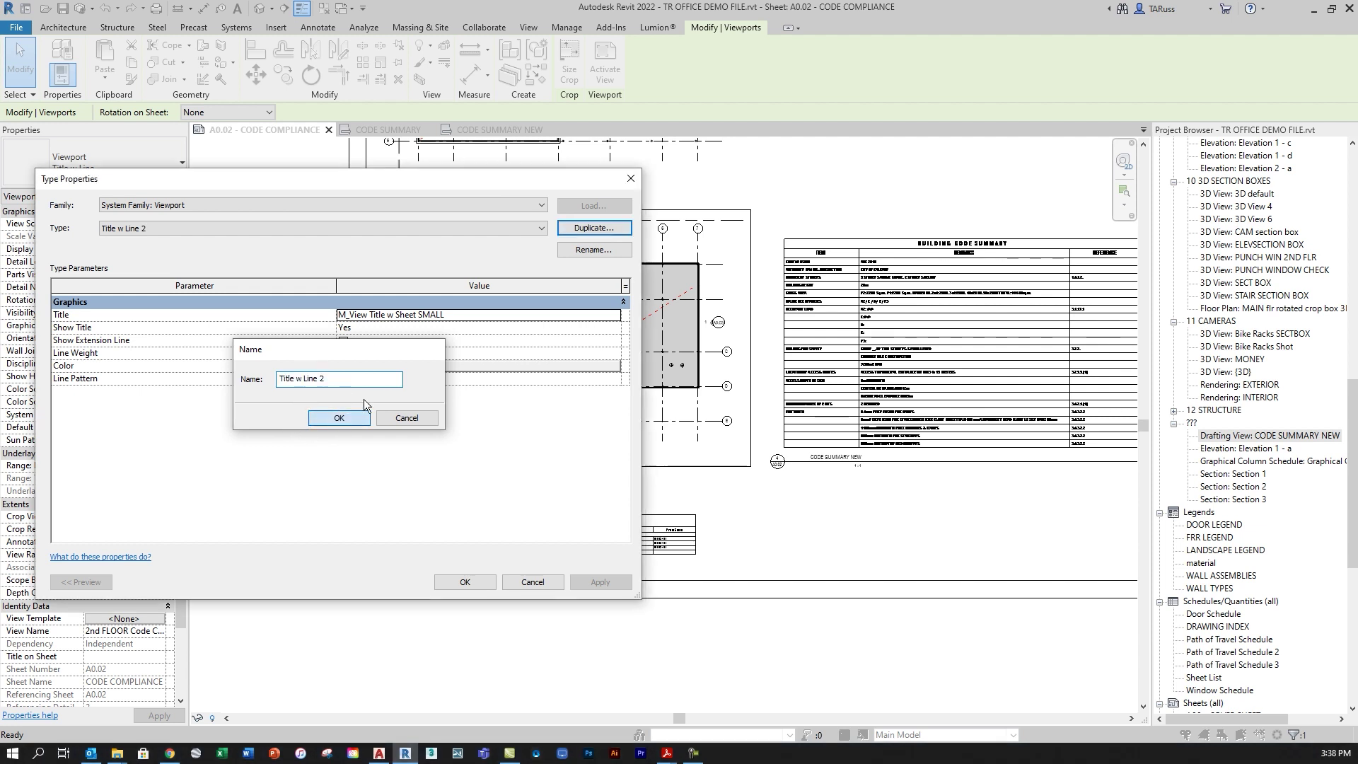
pyautogui.click(354, 326)
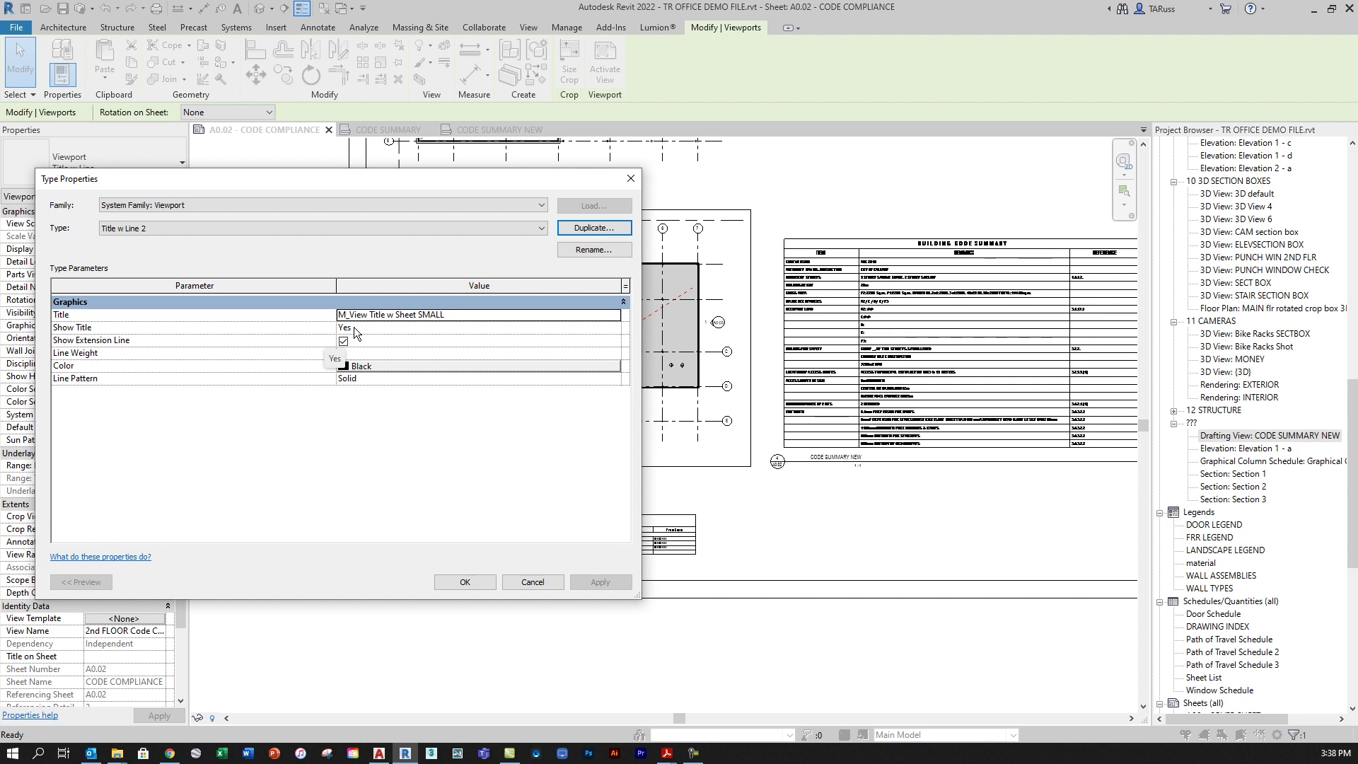
pyautogui.click(536, 582)
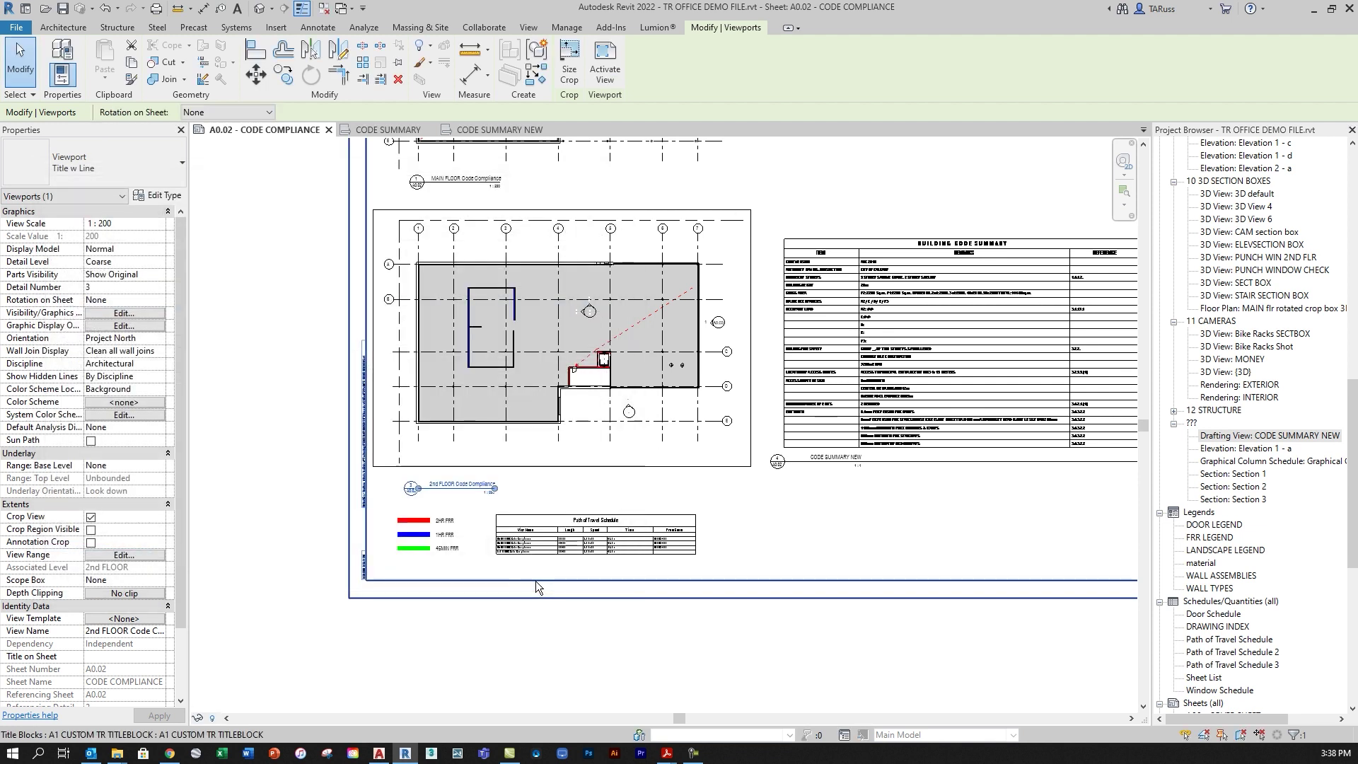
pyautogui.click(668, 646)
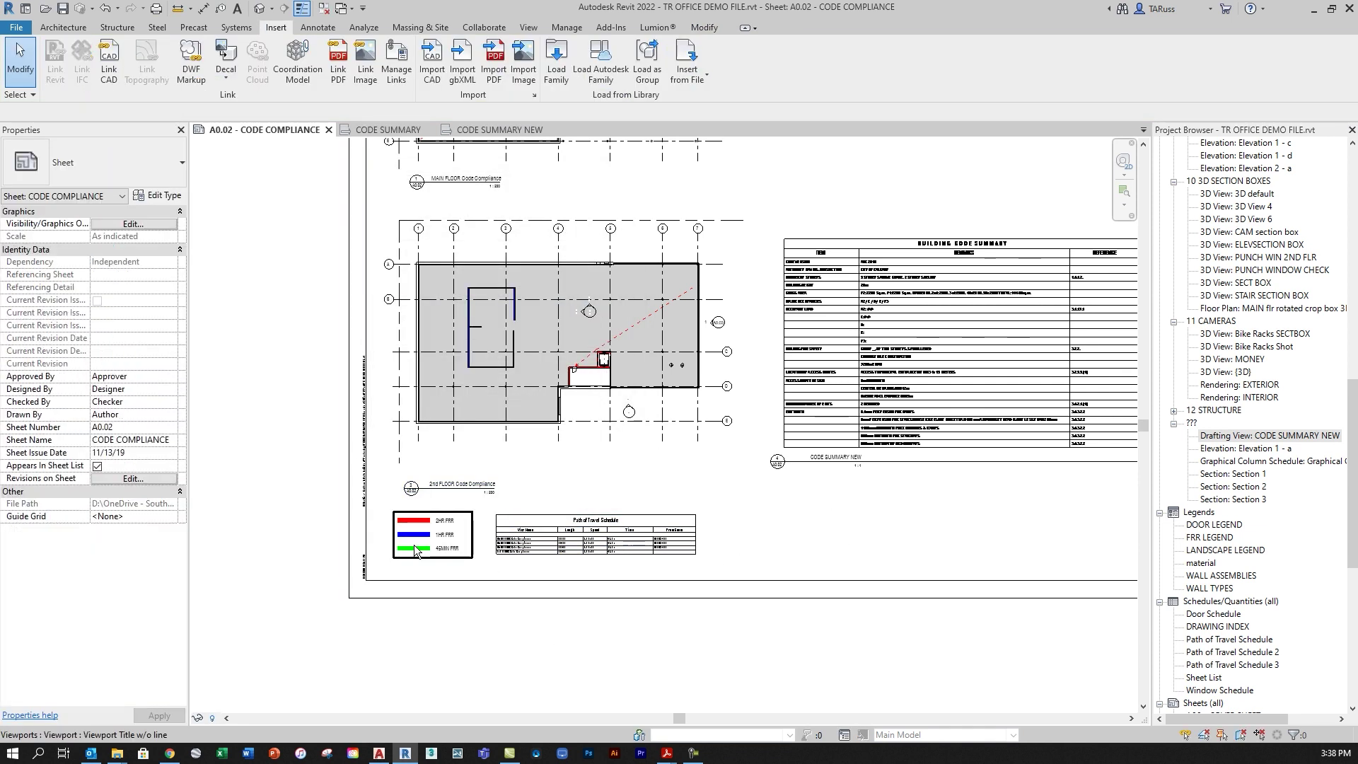
# Review the FRR legend viewport's type properties, checking the Show Title setting of Viewport Title w/o line
pyautogui.click(413, 545)
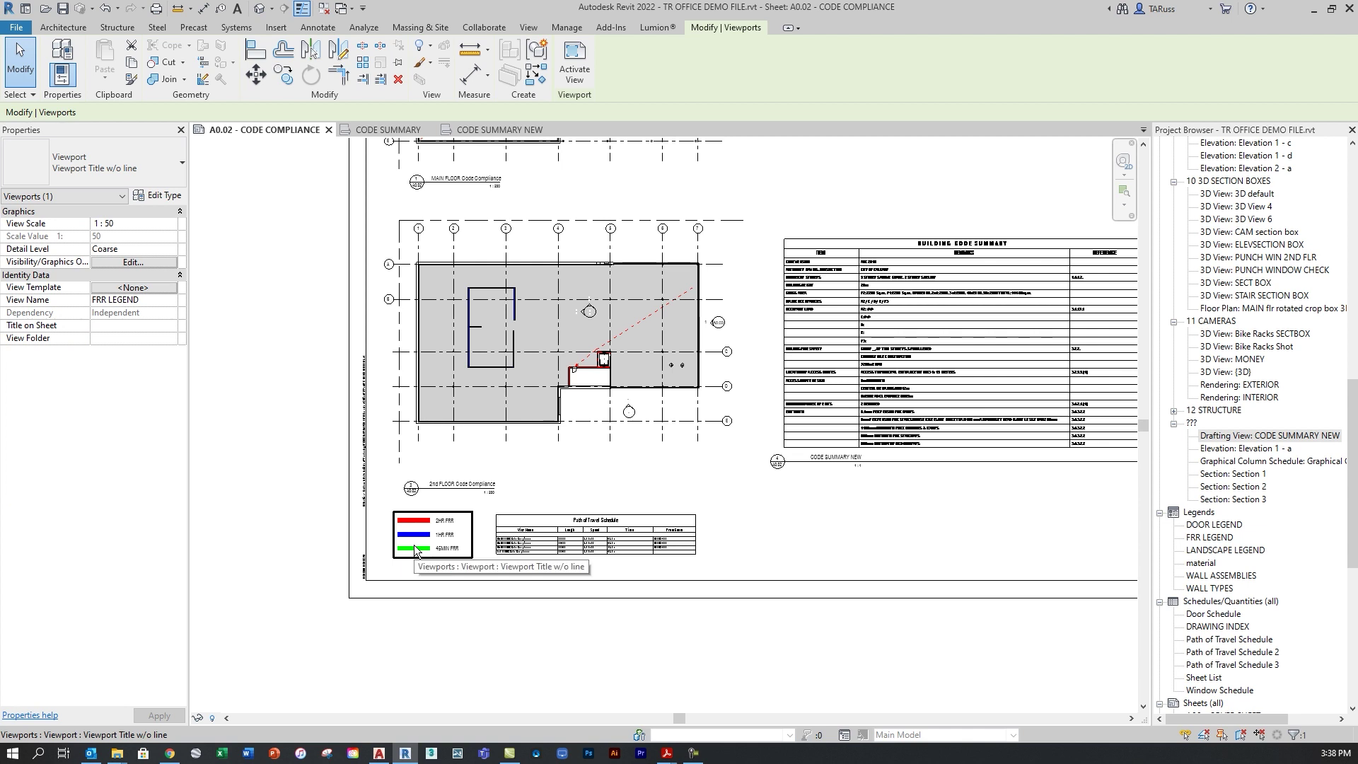
pyautogui.click(416, 539)
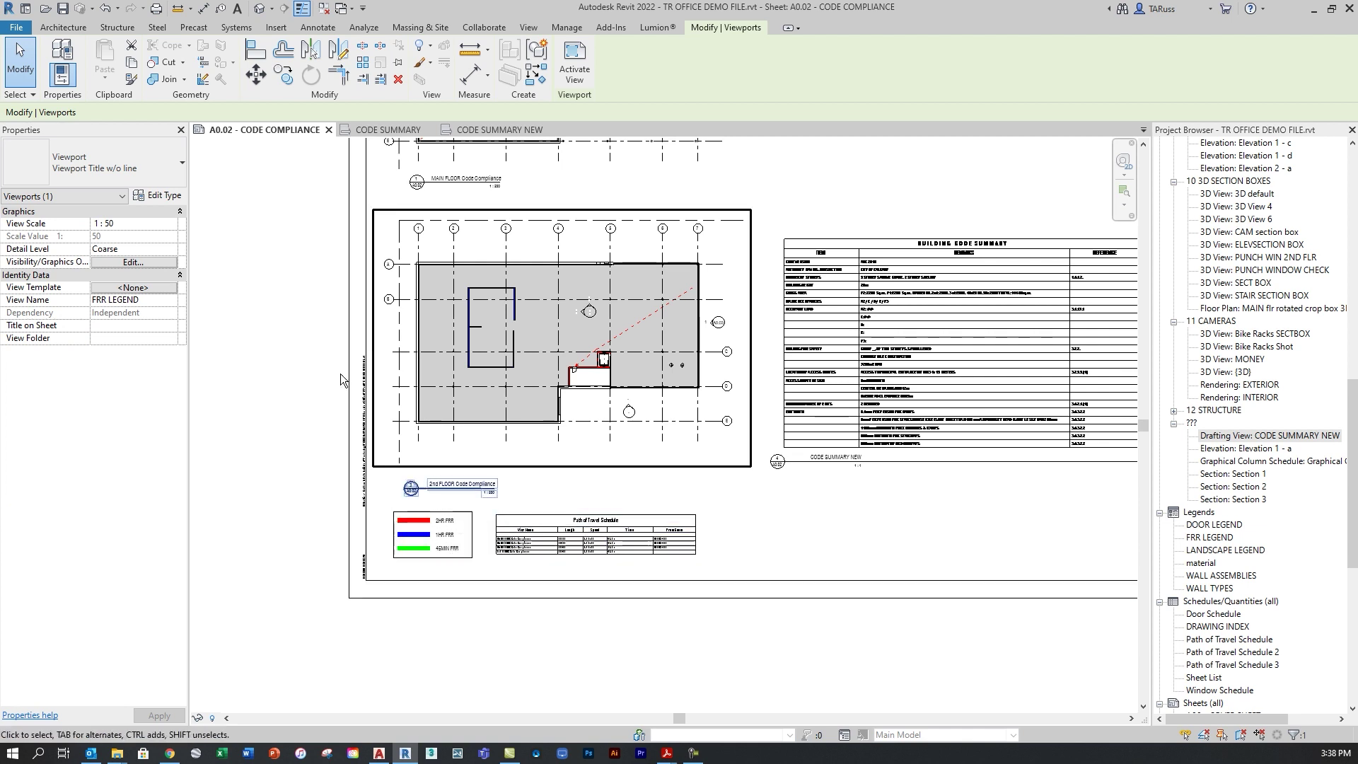
pyautogui.click(302, 264)
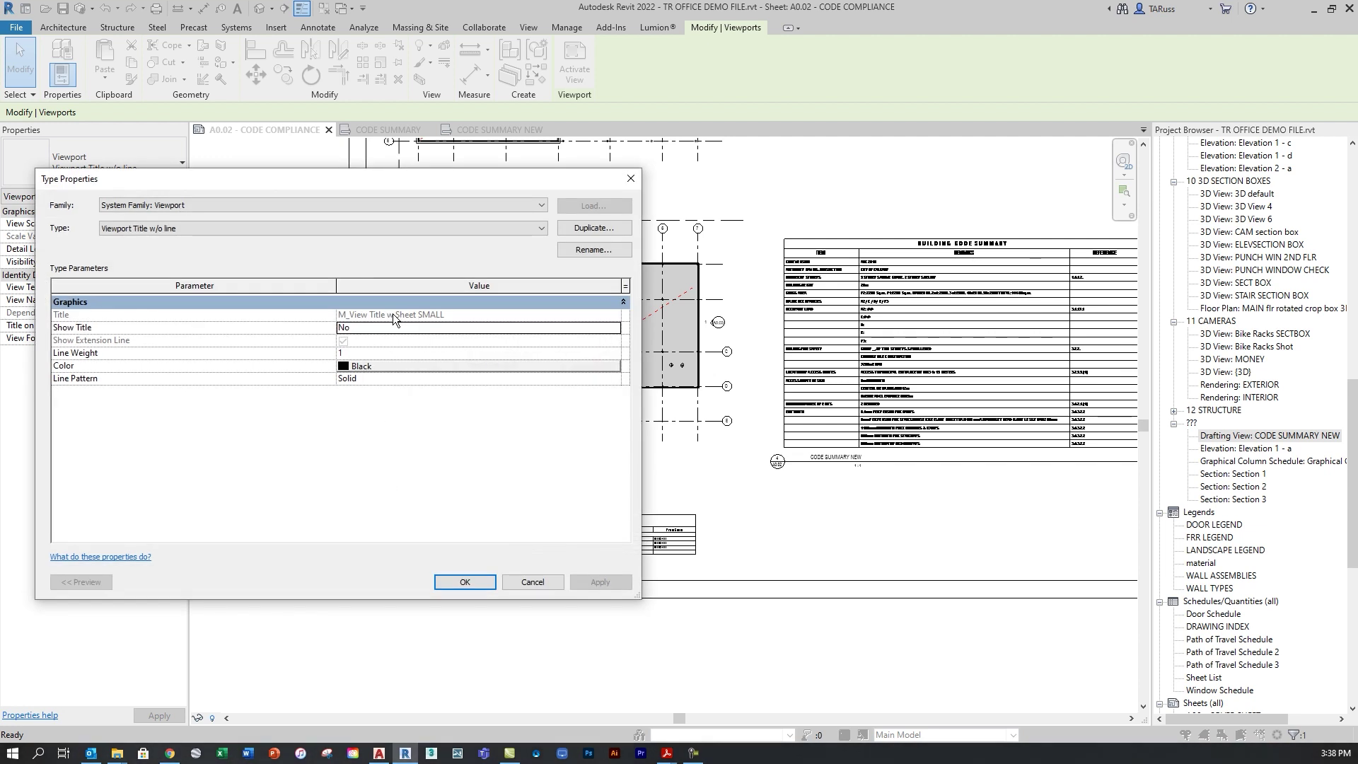
pyautogui.click(354, 328)
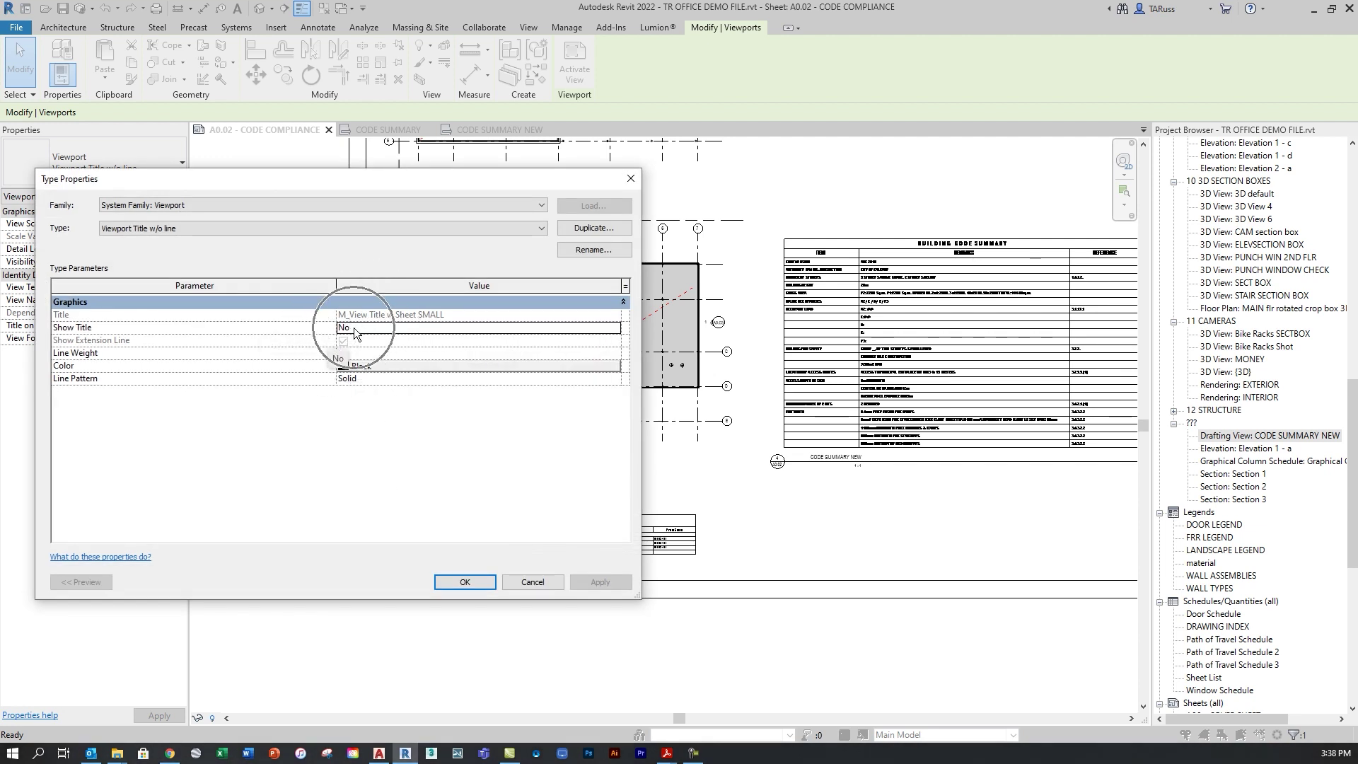
pyautogui.click(354, 328)
pyautogui.click(464, 582)
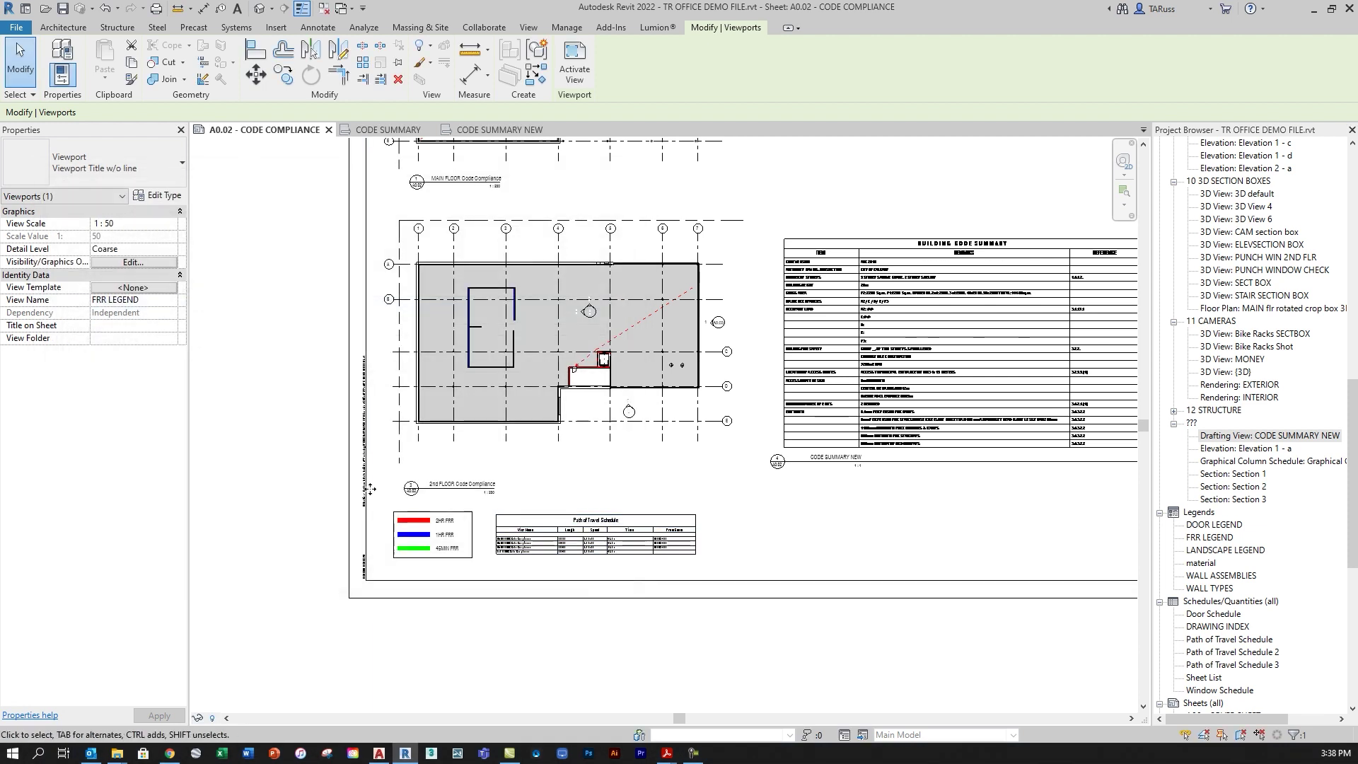
pyautogui.click(442, 621)
# Change the CODE SUMMARY NEW viewport on the sheet to the Viewport Title w/o line type
pyautogui.moveTo(926, 455); pyautogui.dragTo(701, 478, button='middle')
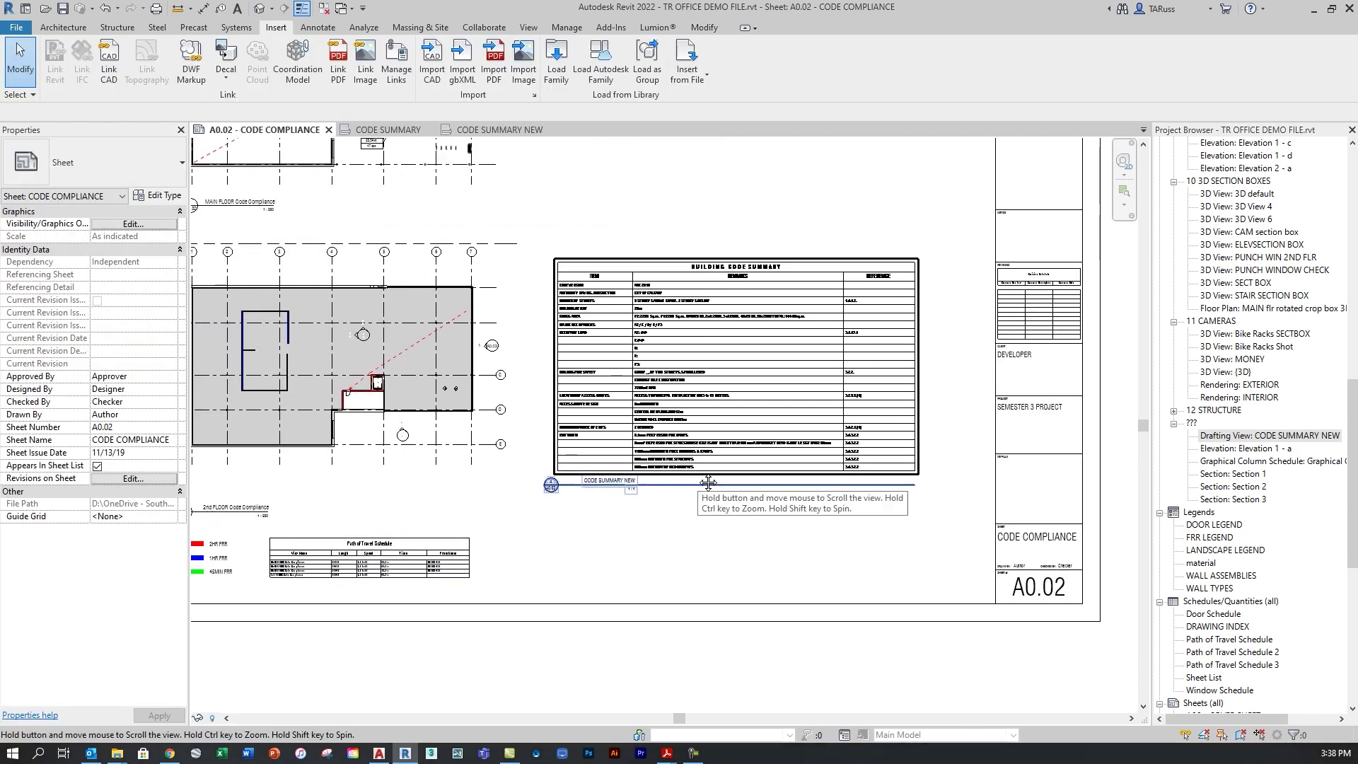
pyautogui.click(840, 396)
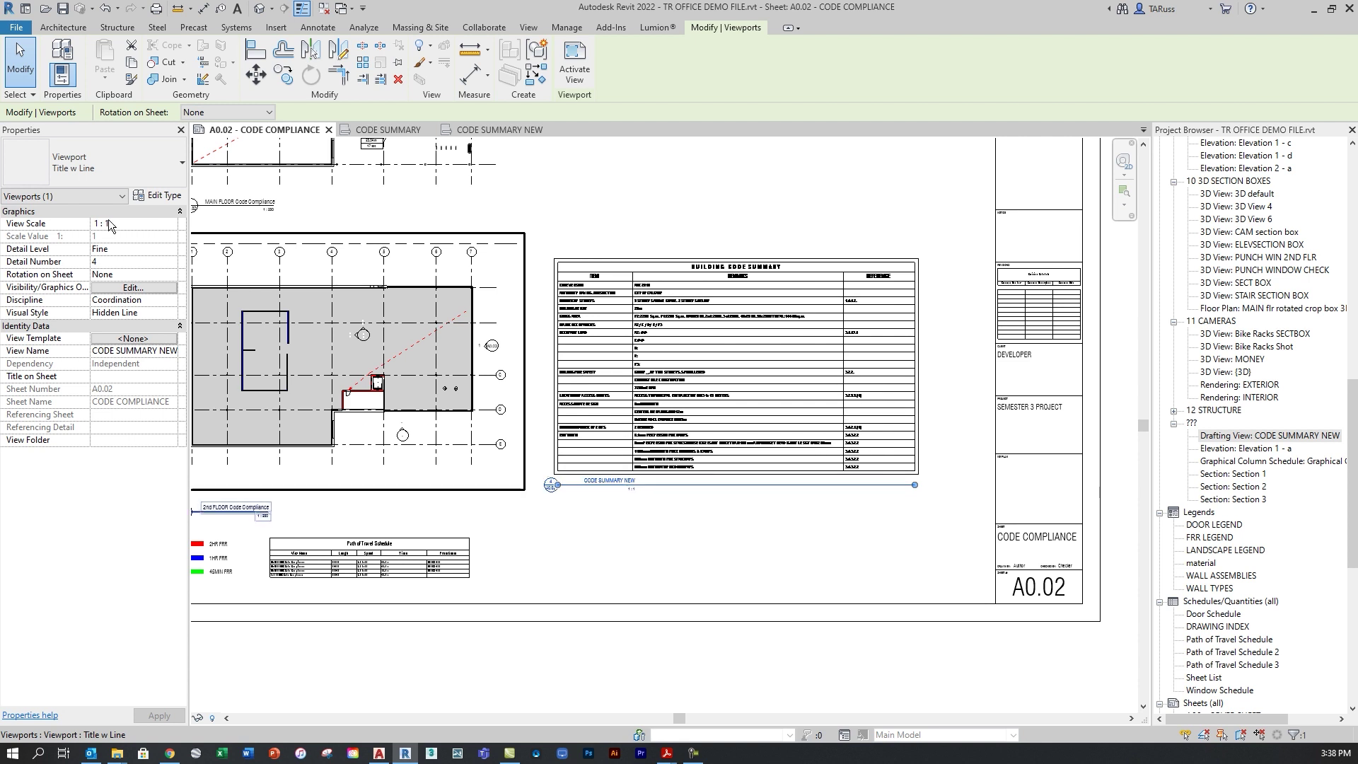
pyautogui.click(106, 168)
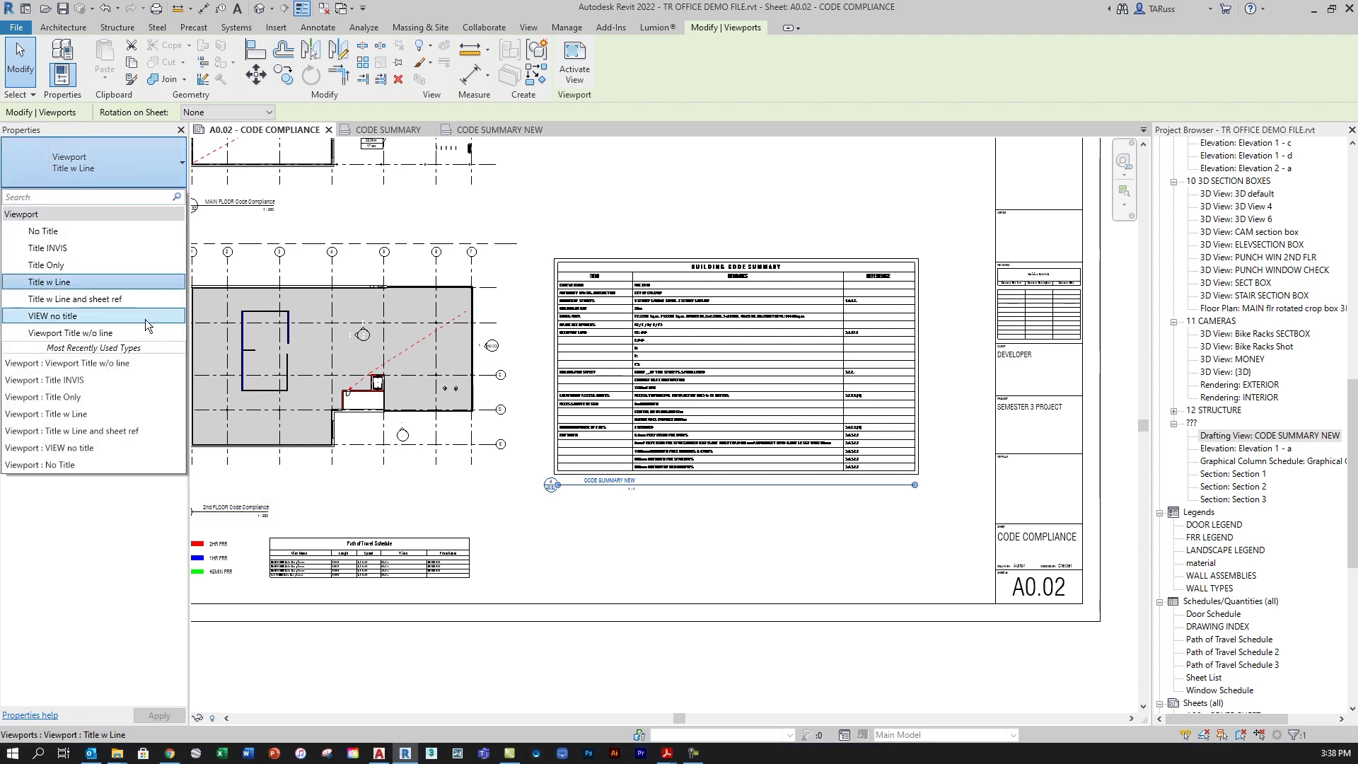
pyautogui.click(85, 332)
pyautogui.click(652, 649)
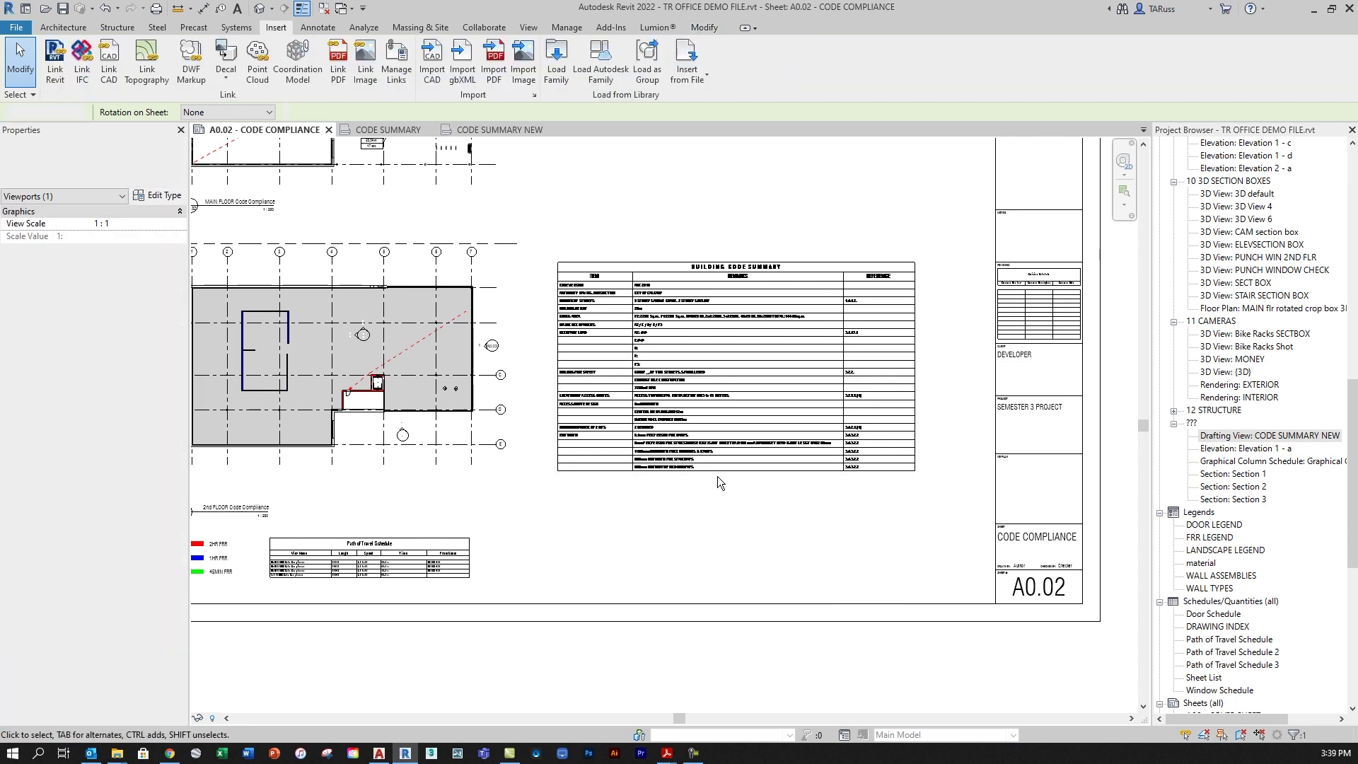
# Examine the code summary table on the sheet and its linked DWG in the CODE SUMMARY NEW drafting view
pyautogui.scroll(-4, 716, 420)
pyautogui.scroll(3, 793, 423)
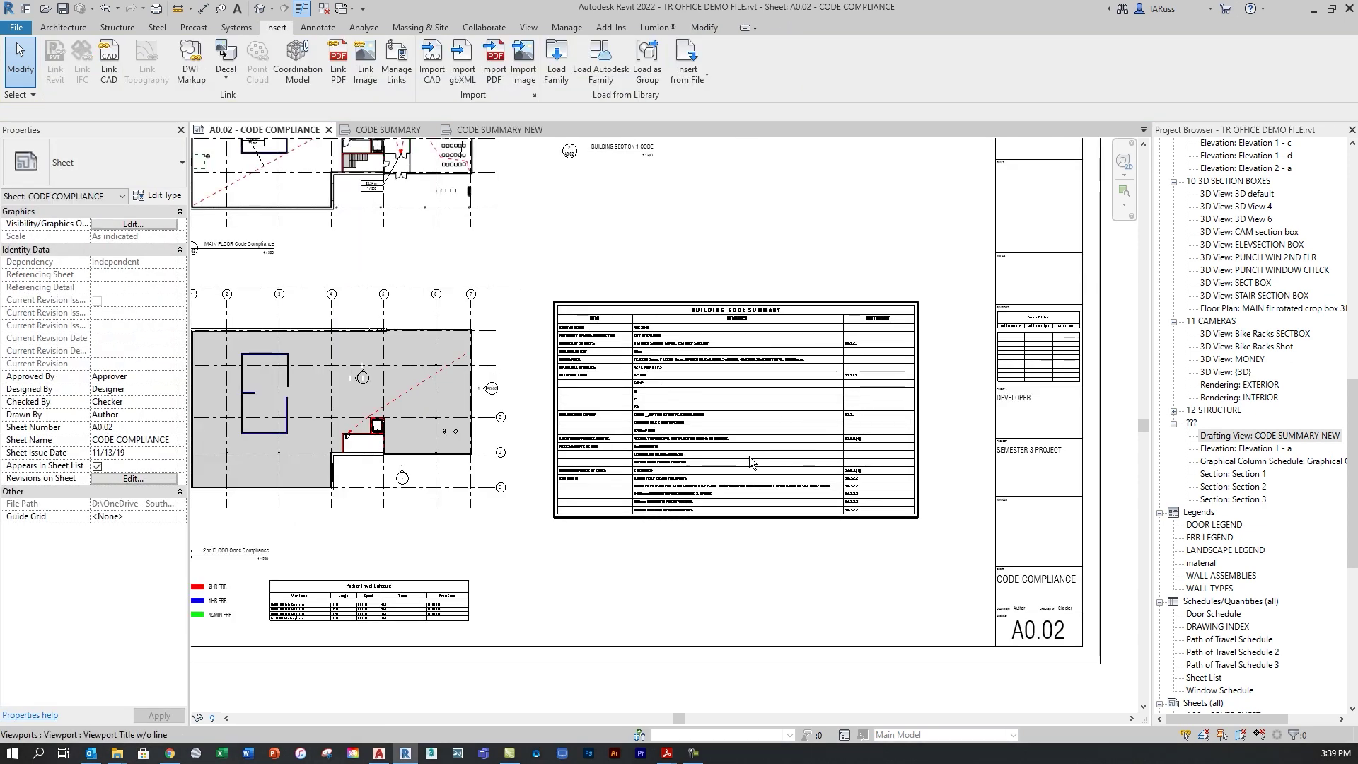
pyautogui.scroll(-1, 749, 456)
pyautogui.scroll(2, 749, 295)
pyautogui.scroll(-2, 754, 353)
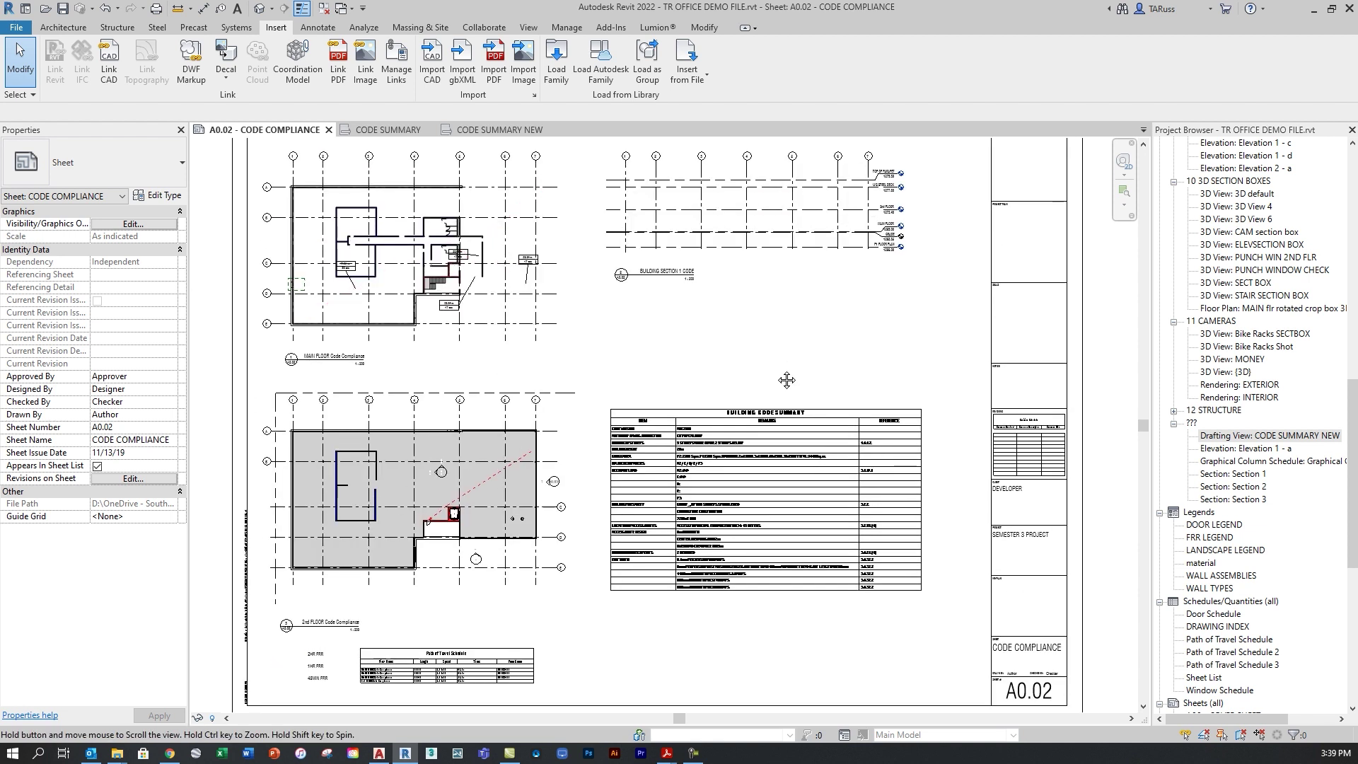
pyautogui.click(759, 410)
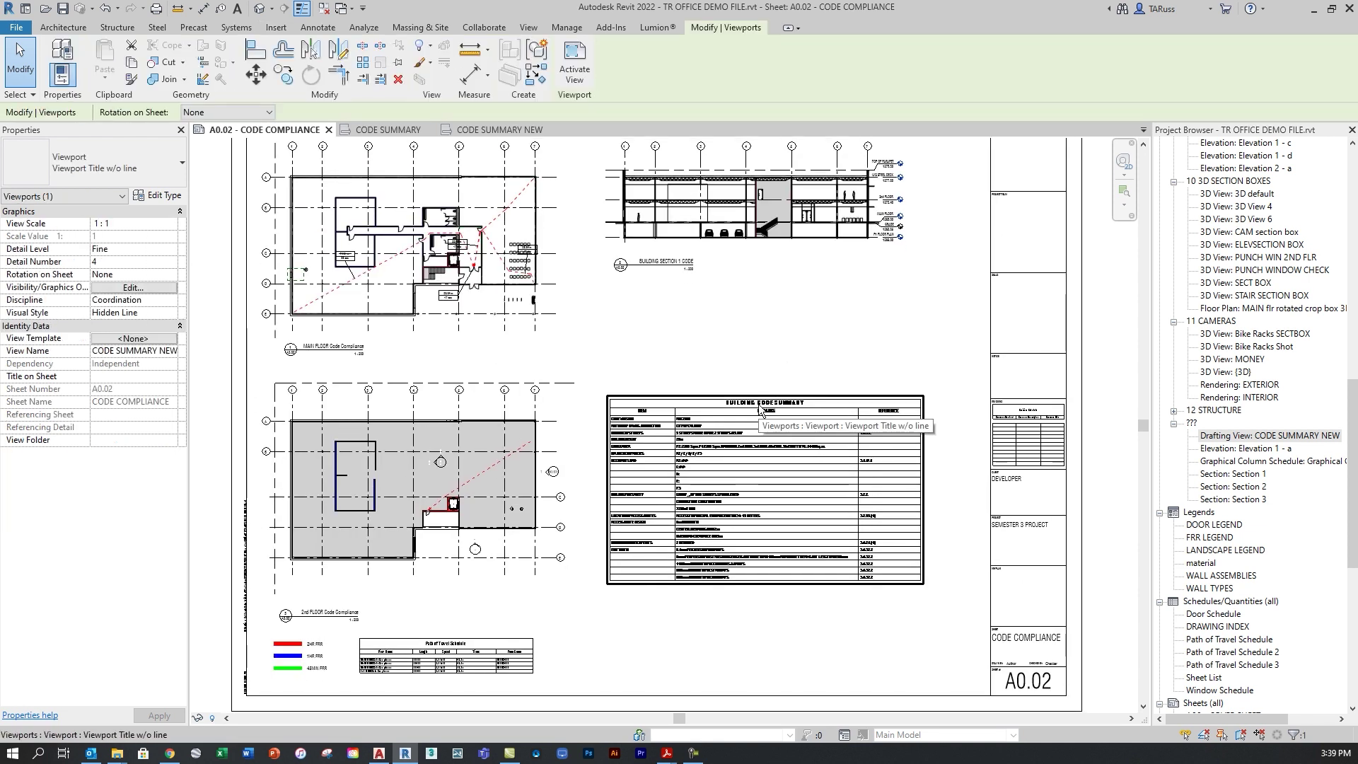
pyautogui.doubleClick(1229, 436)
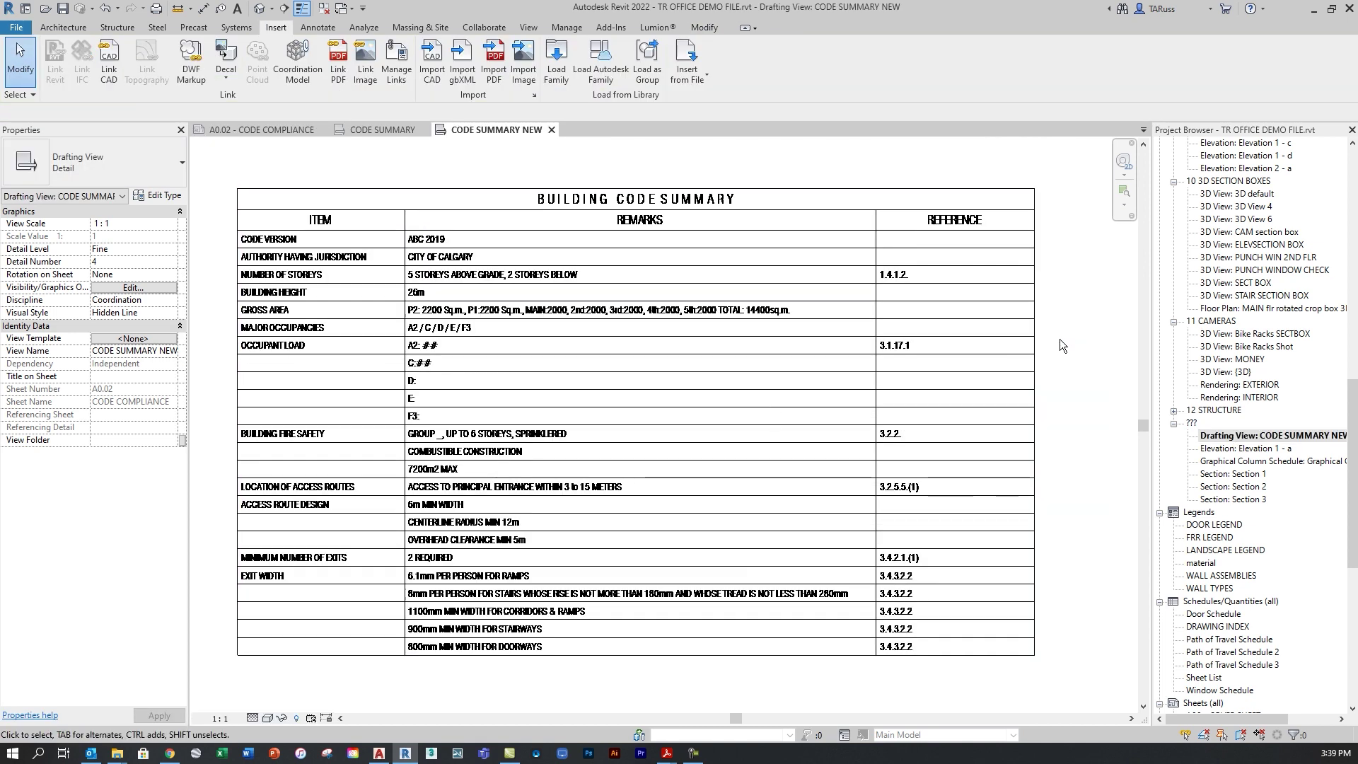
pyautogui.click(1035, 351)
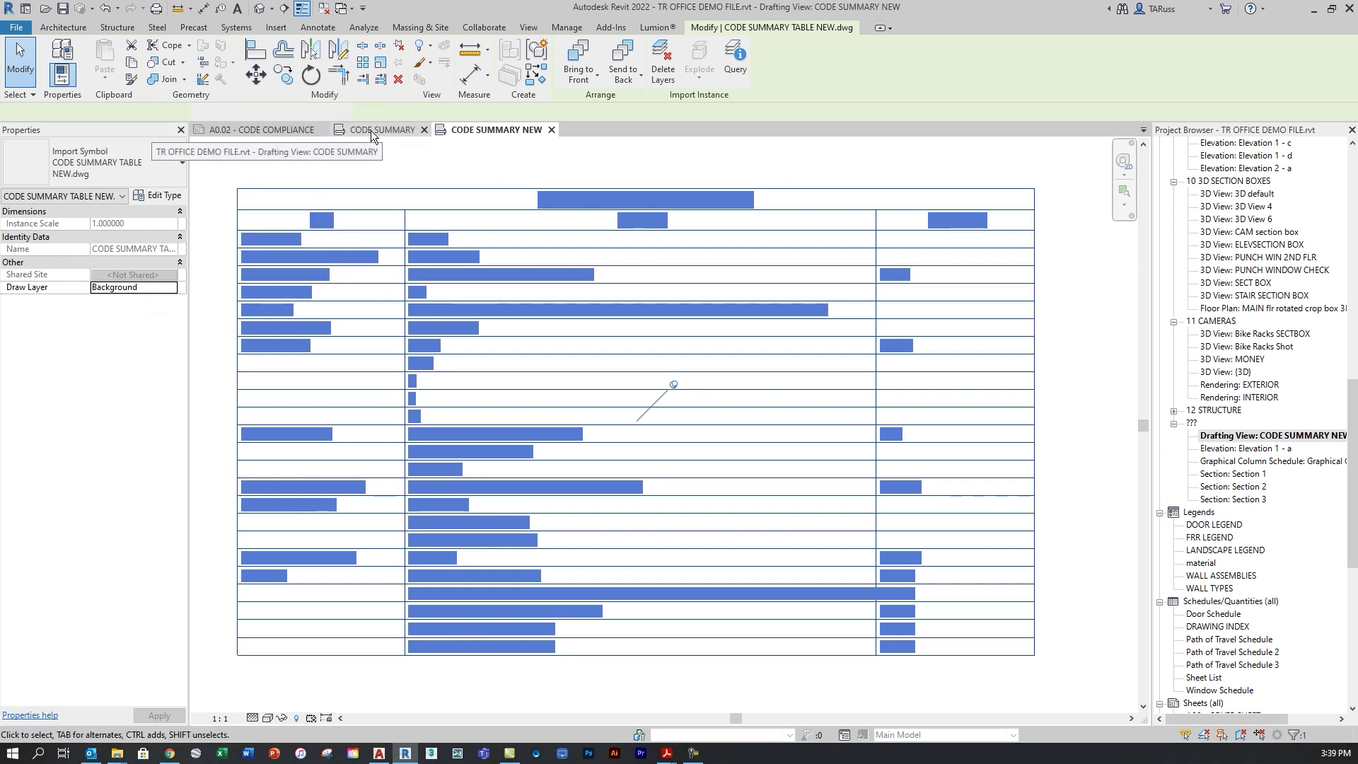
pyautogui.click(371, 130)
pyautogui.click(257, 129)
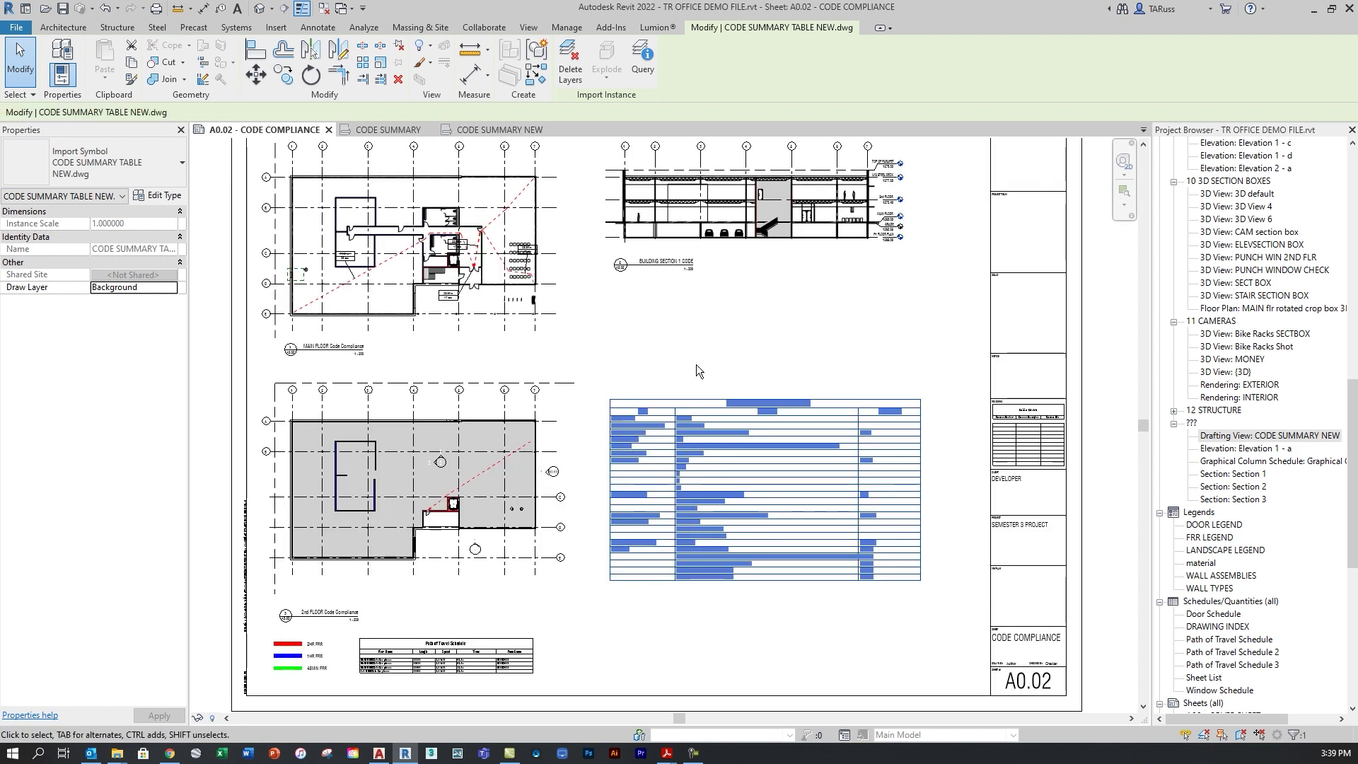
pyautogui.click(1102, 434)
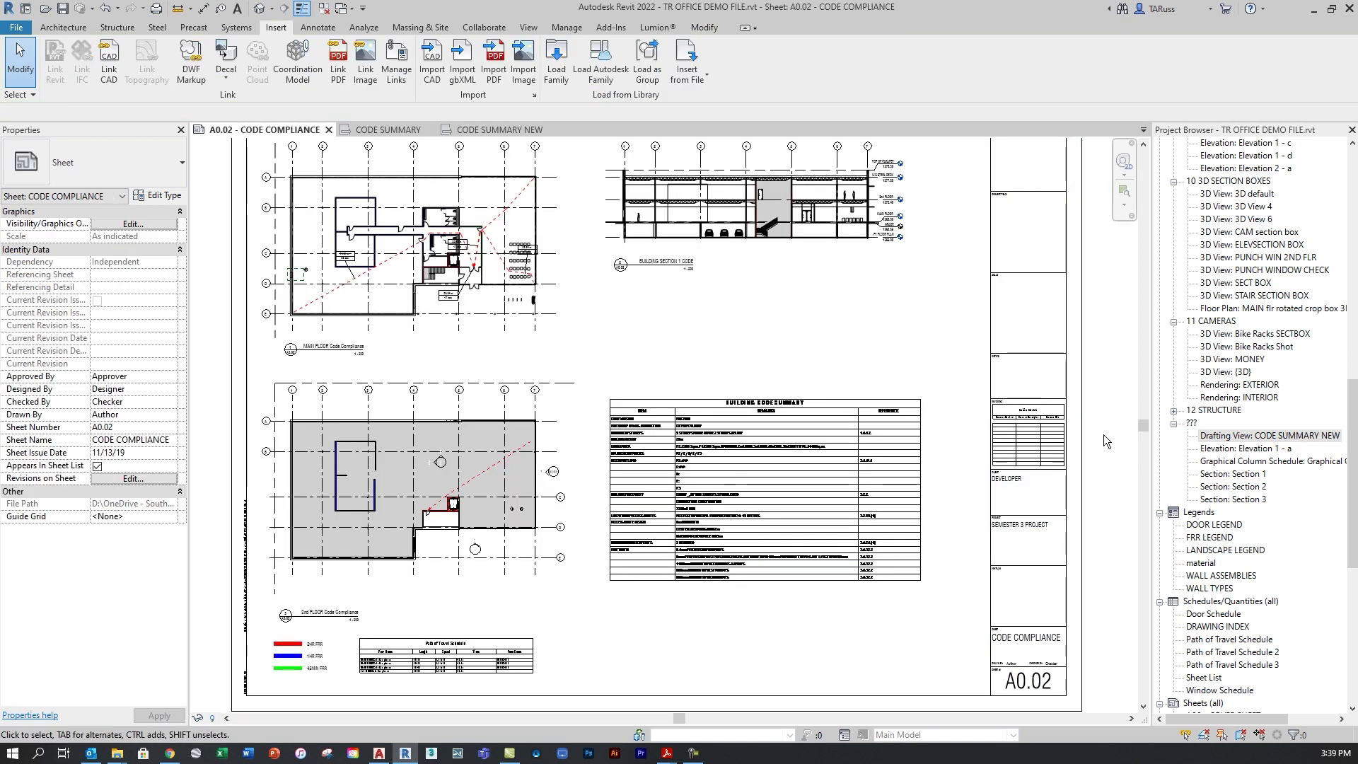
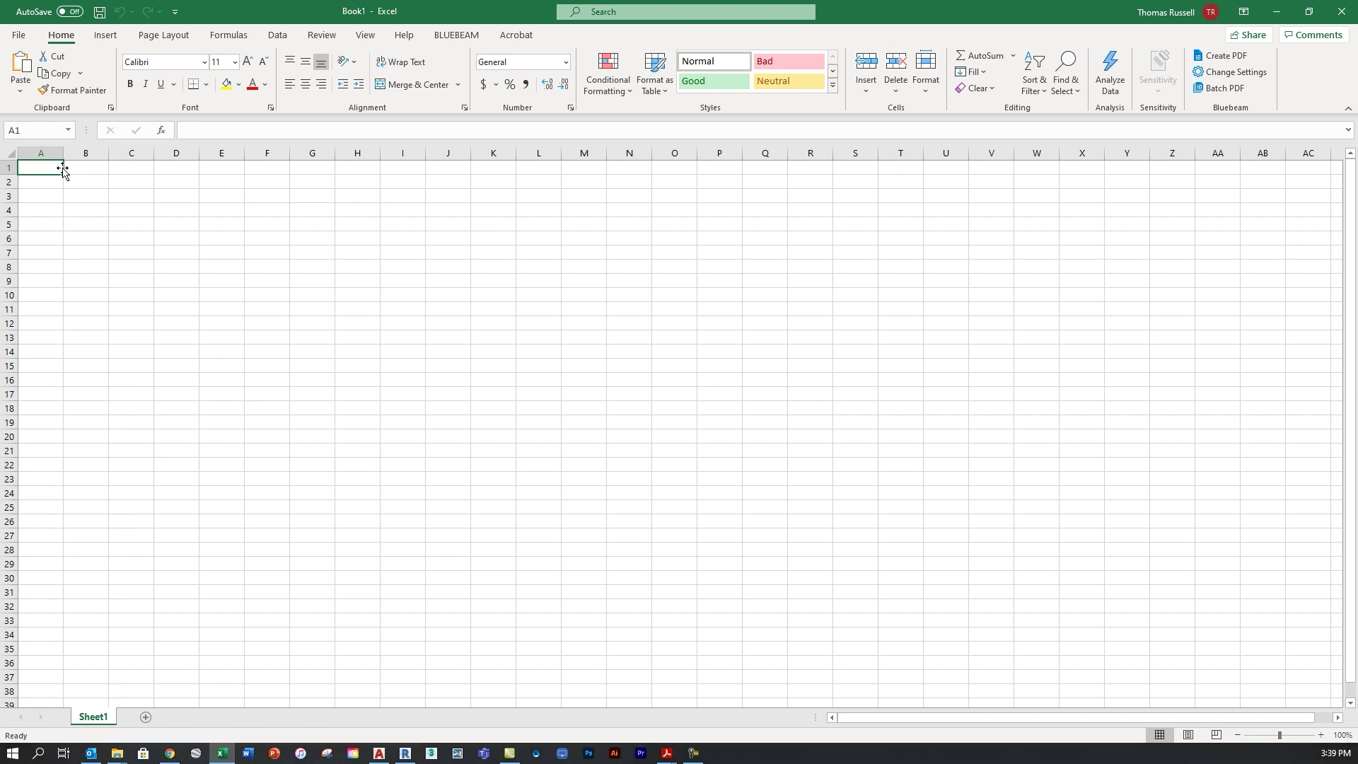
# Open CODE table for REVIT.xlsx in Excel and enter RANDOM TEXT in cell A24
pyautogui.click(19, 35)
pyautogui.click(262, 355)
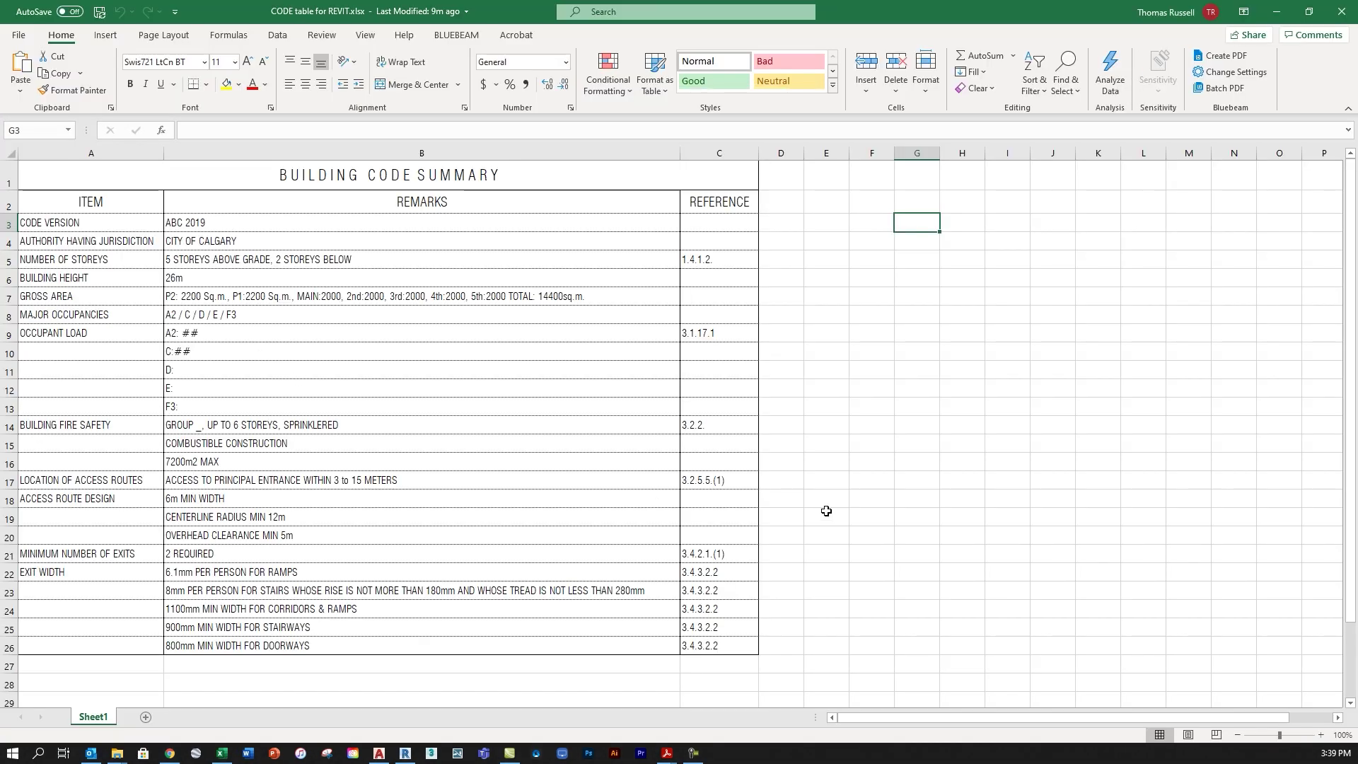
pyautogui.click(69, 611)
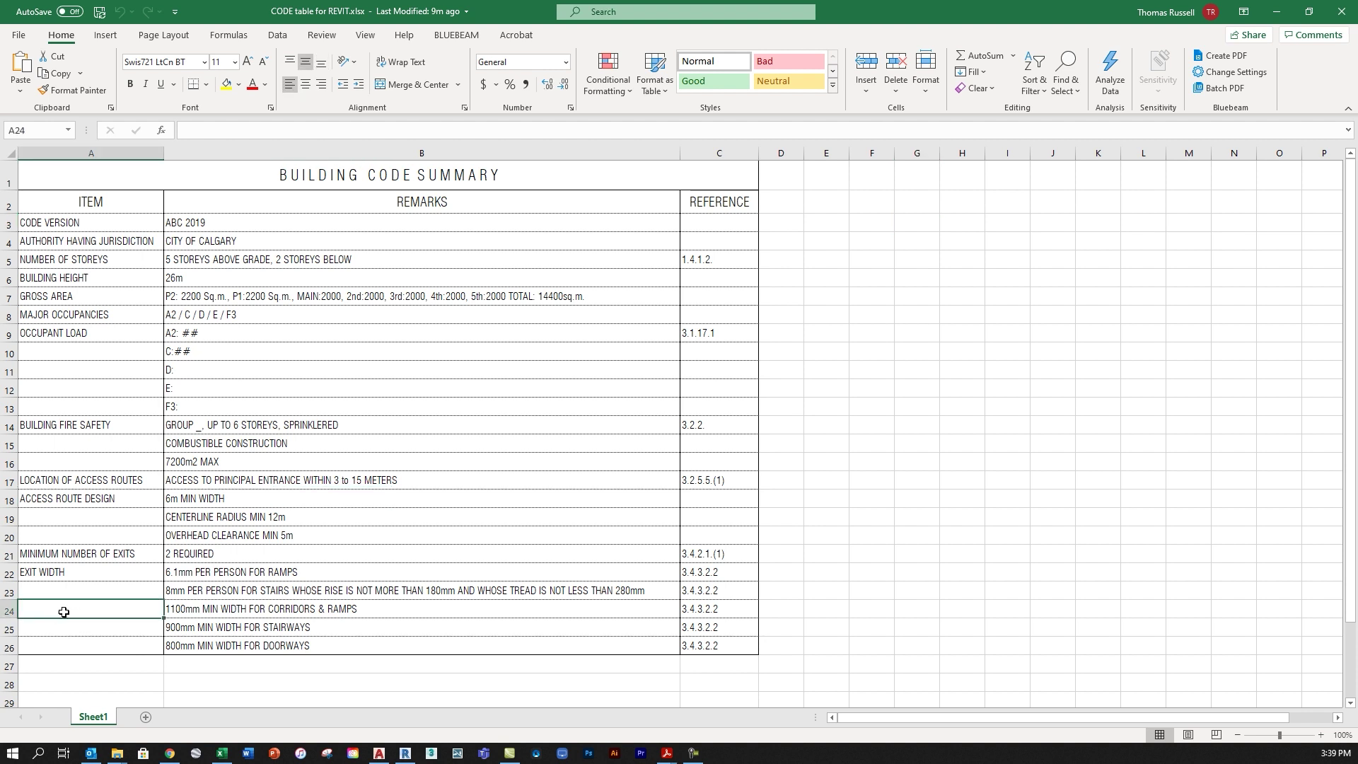
pyautogui.write('RANDOM TEXT')
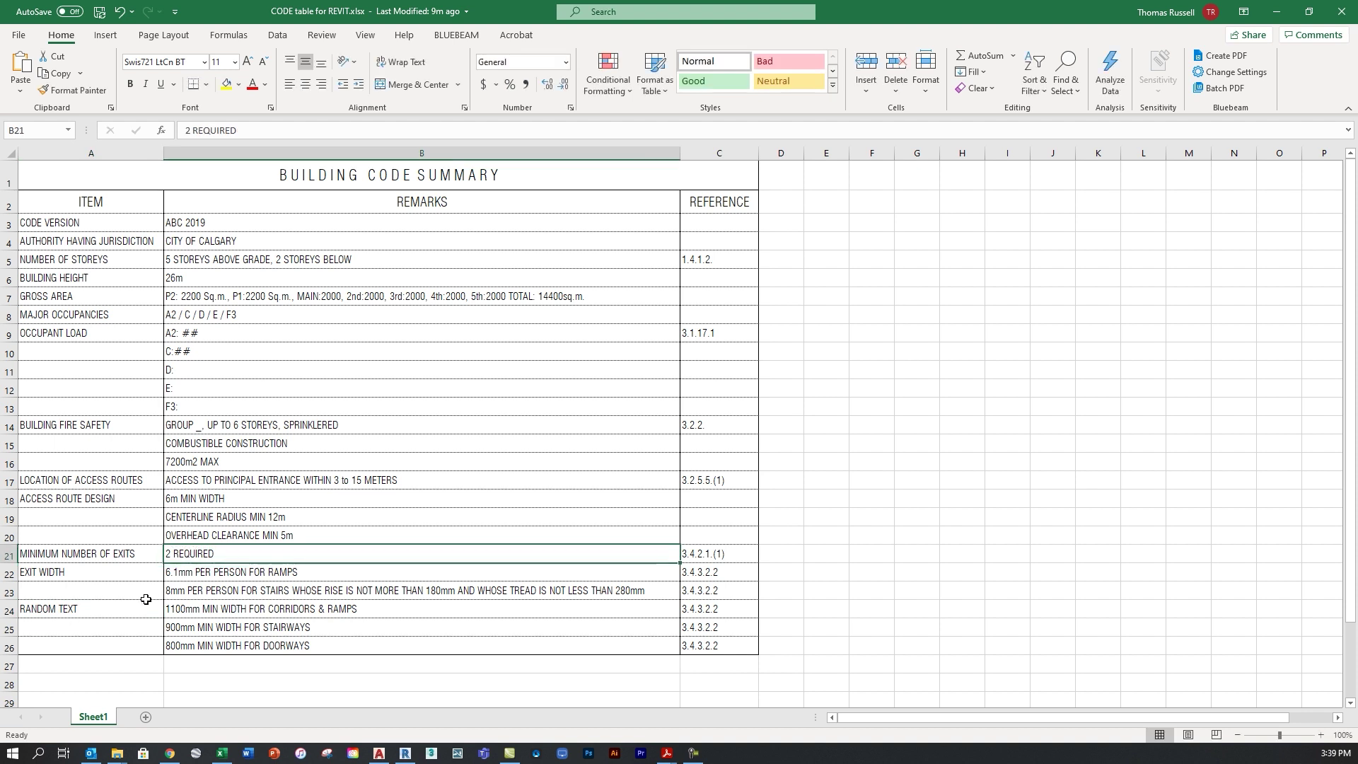
pyautogui.press('Return')
# Format the text in cell A24 with the Swis721 Blk BT font at size 12
pyautogui.click(204, 62)
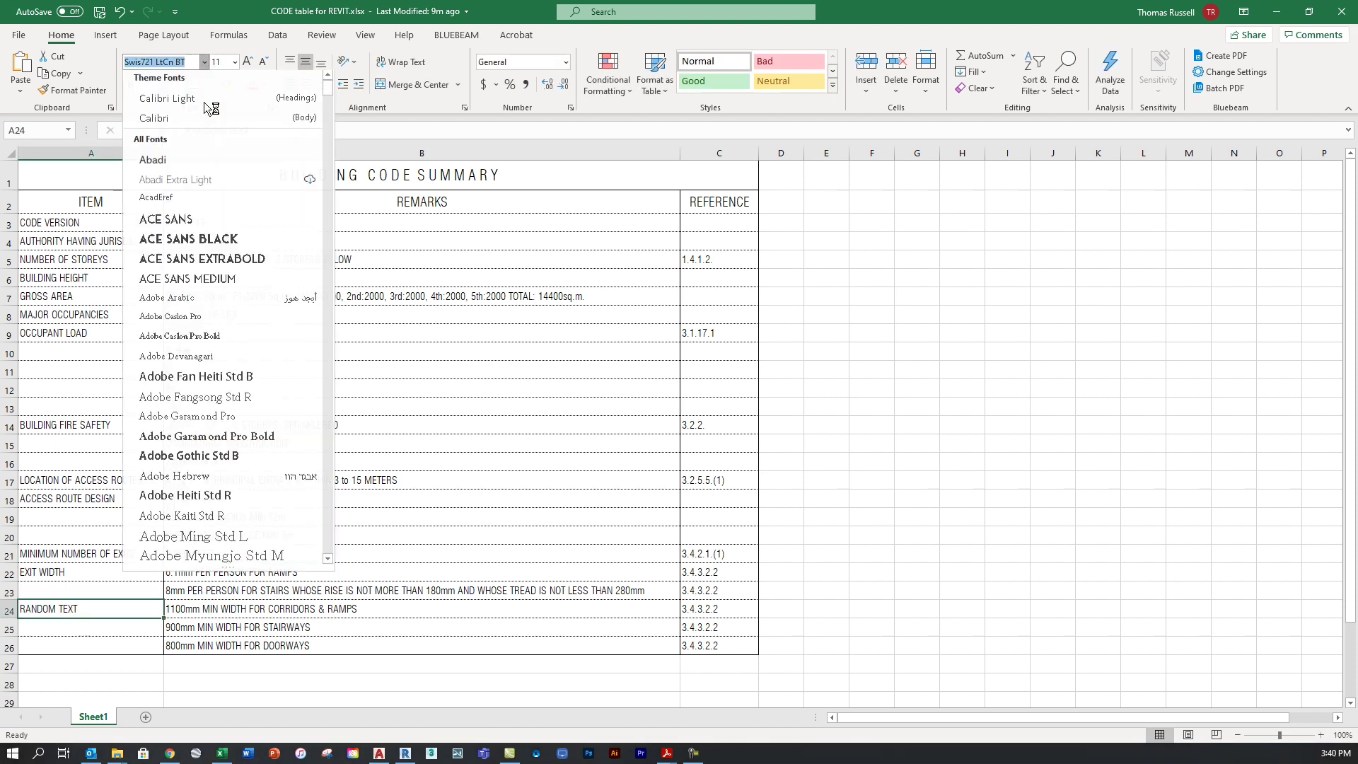
pyautogui.scroll(-15, 344, 351)
pyautogui.scroll(-20, 333, 463)
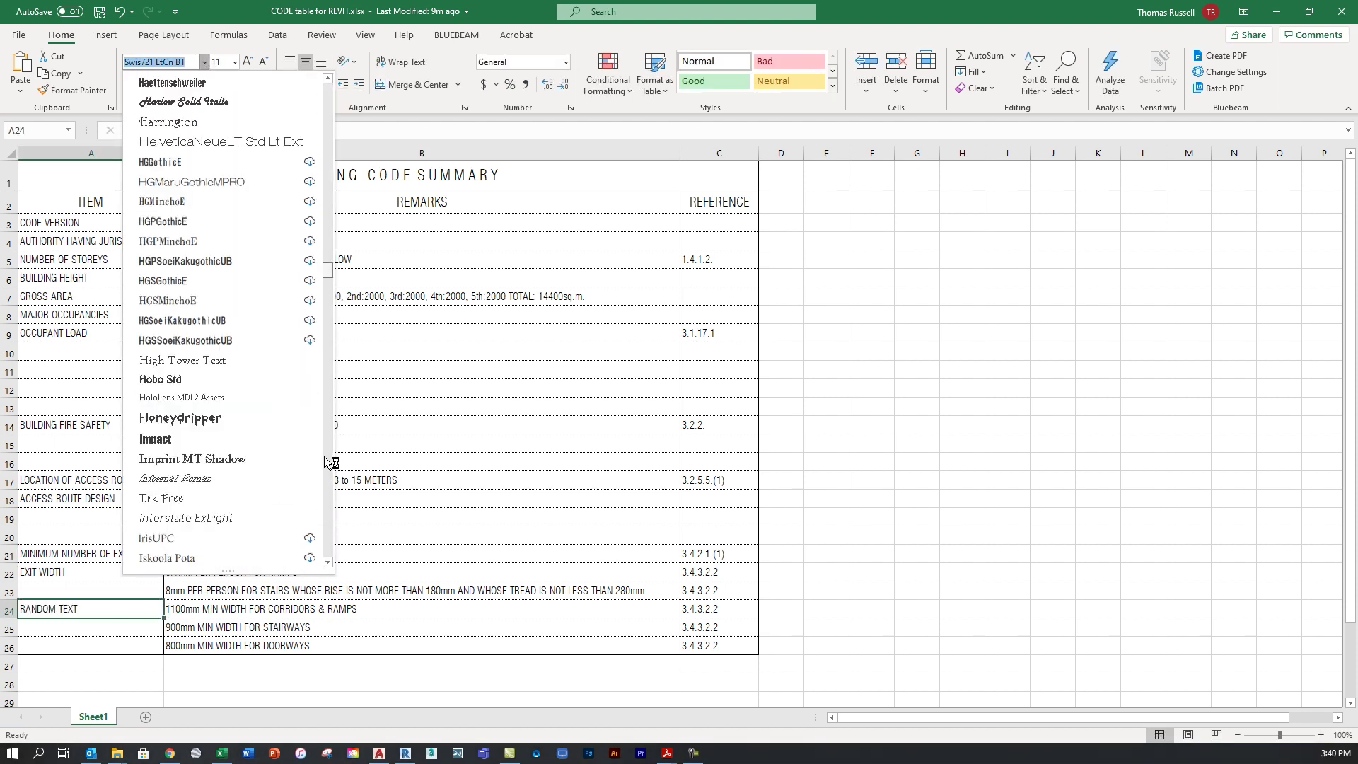
pyautogui.moveTo(330, 486); pyautogui.dragTo(332, 489)
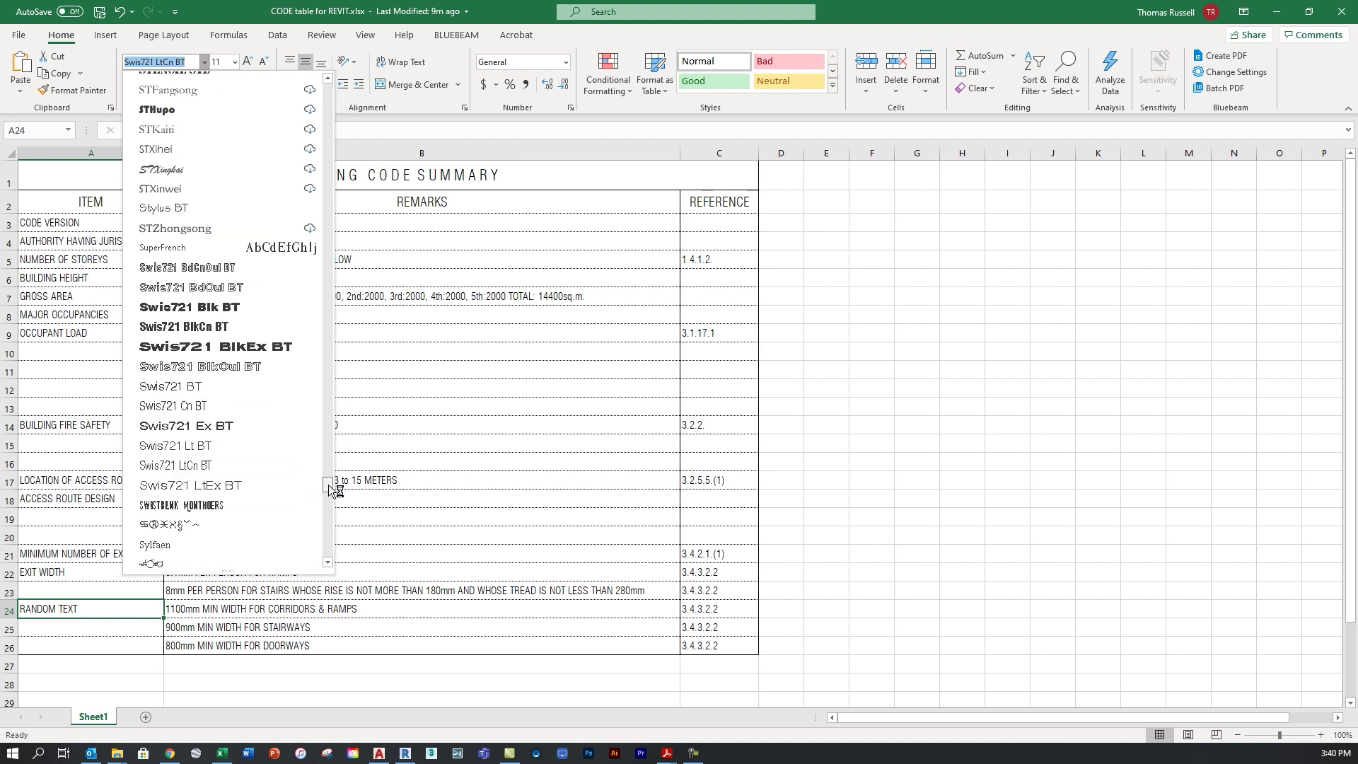
pyautogui.click(241, 307)
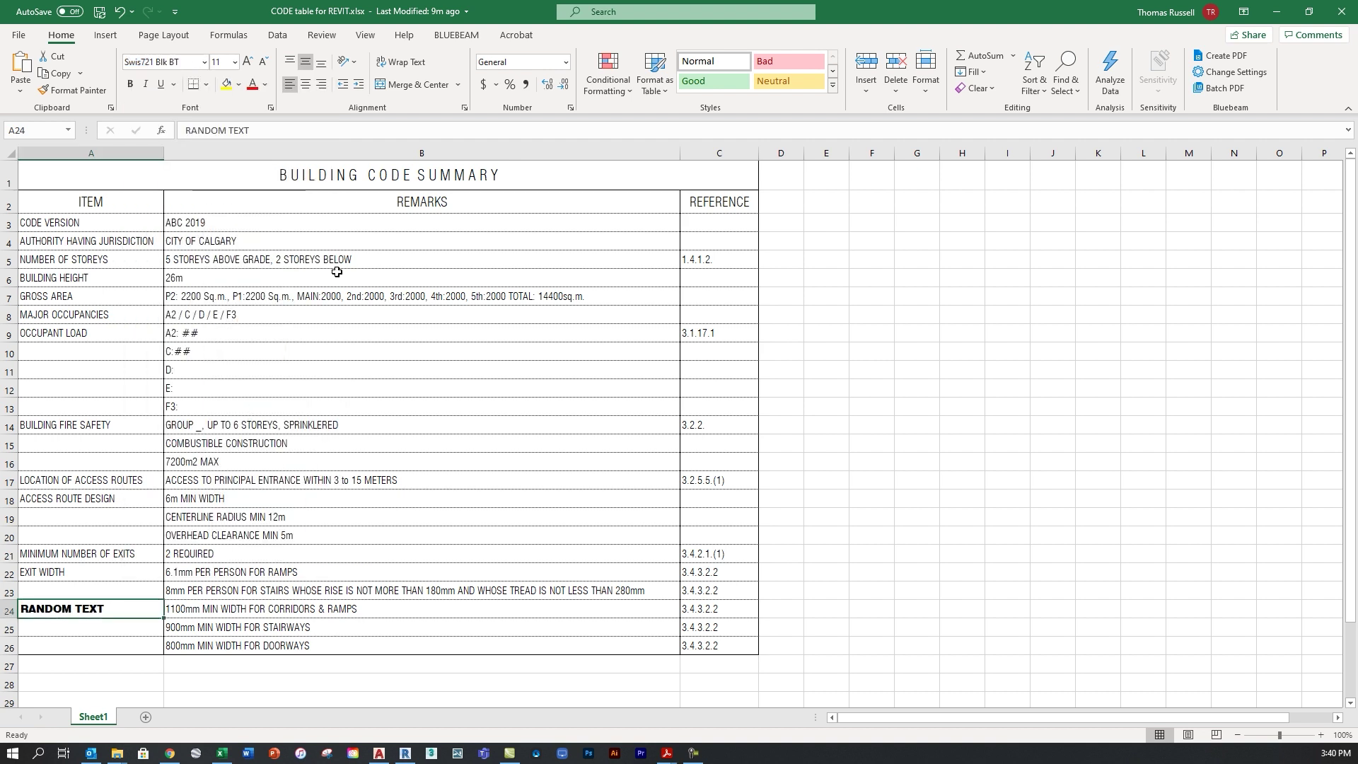
pyautogui.click(233, 62)
pyautogui.click(229, 138)
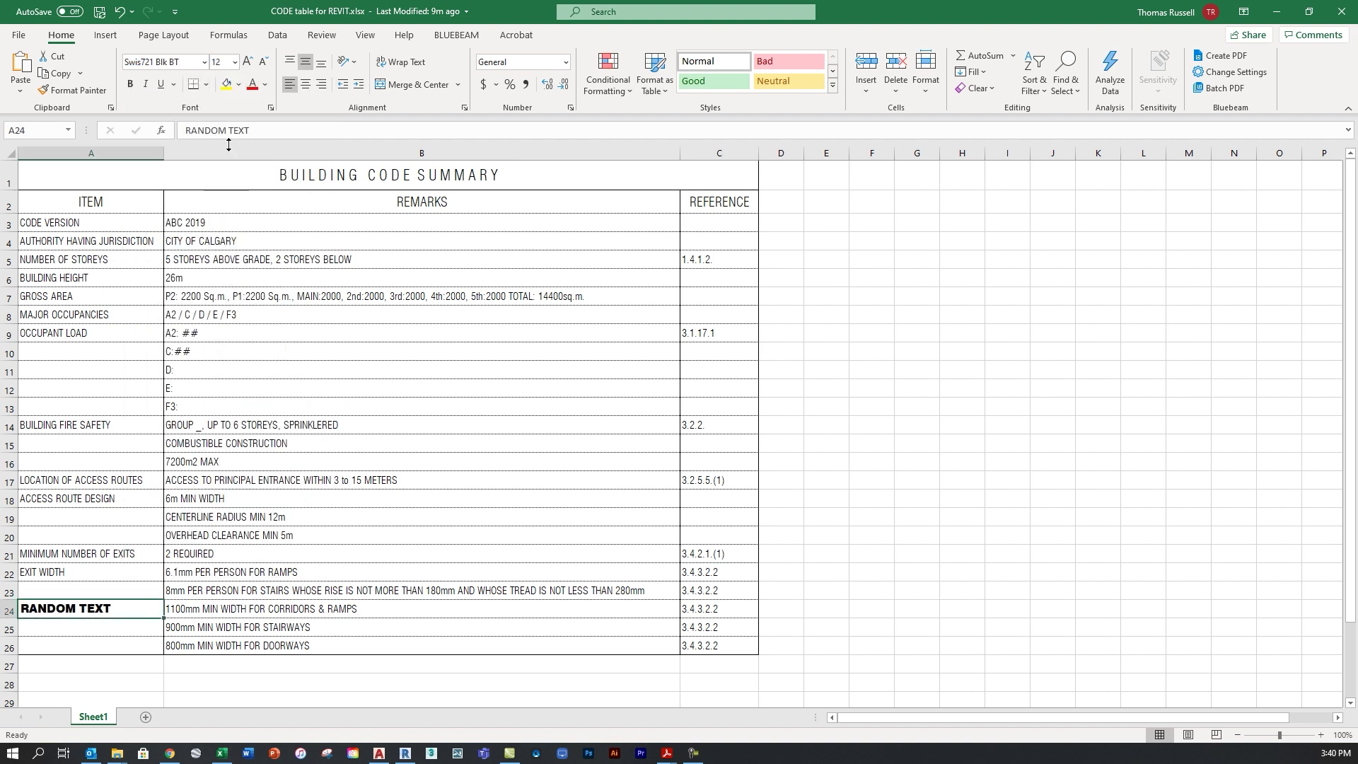
# Save the edited code table workbook and close it
pyautogui.click(967, 298)
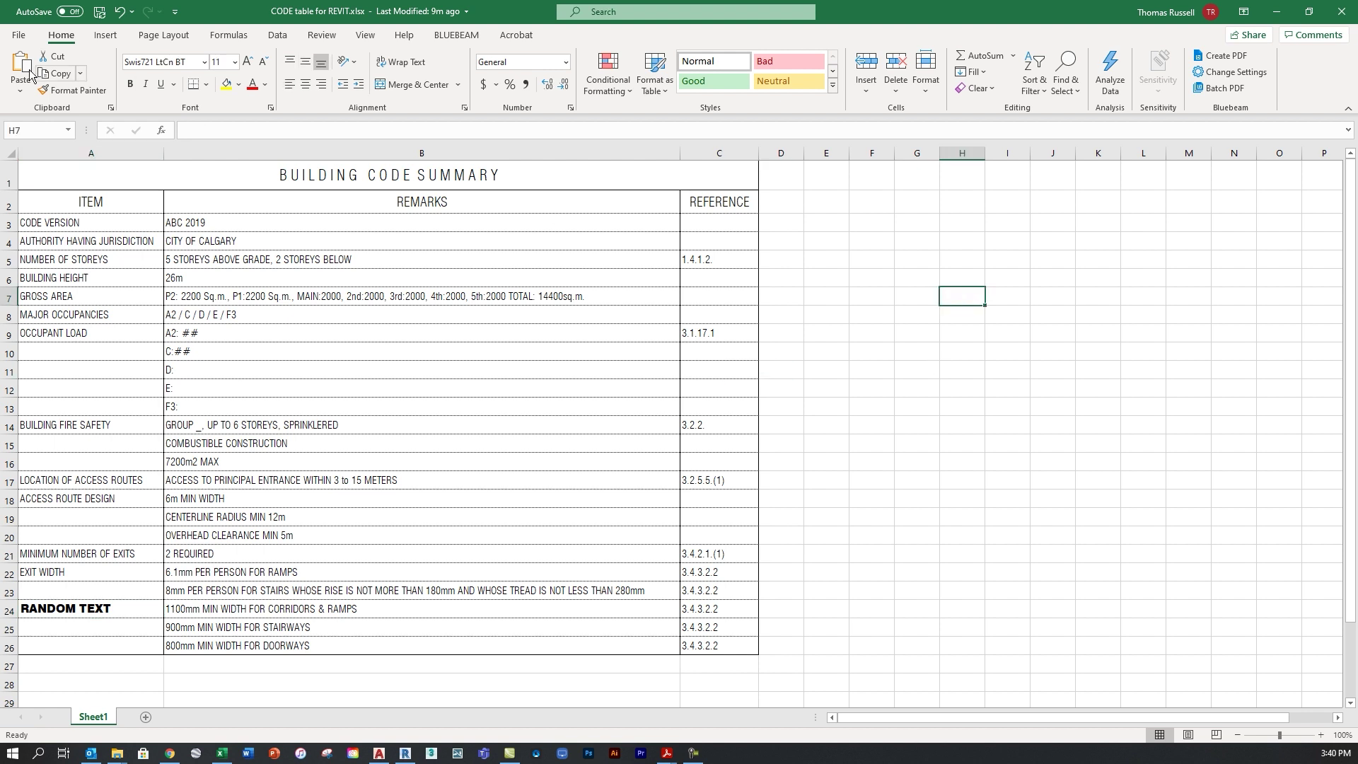
pyautogui.click(99, 13)
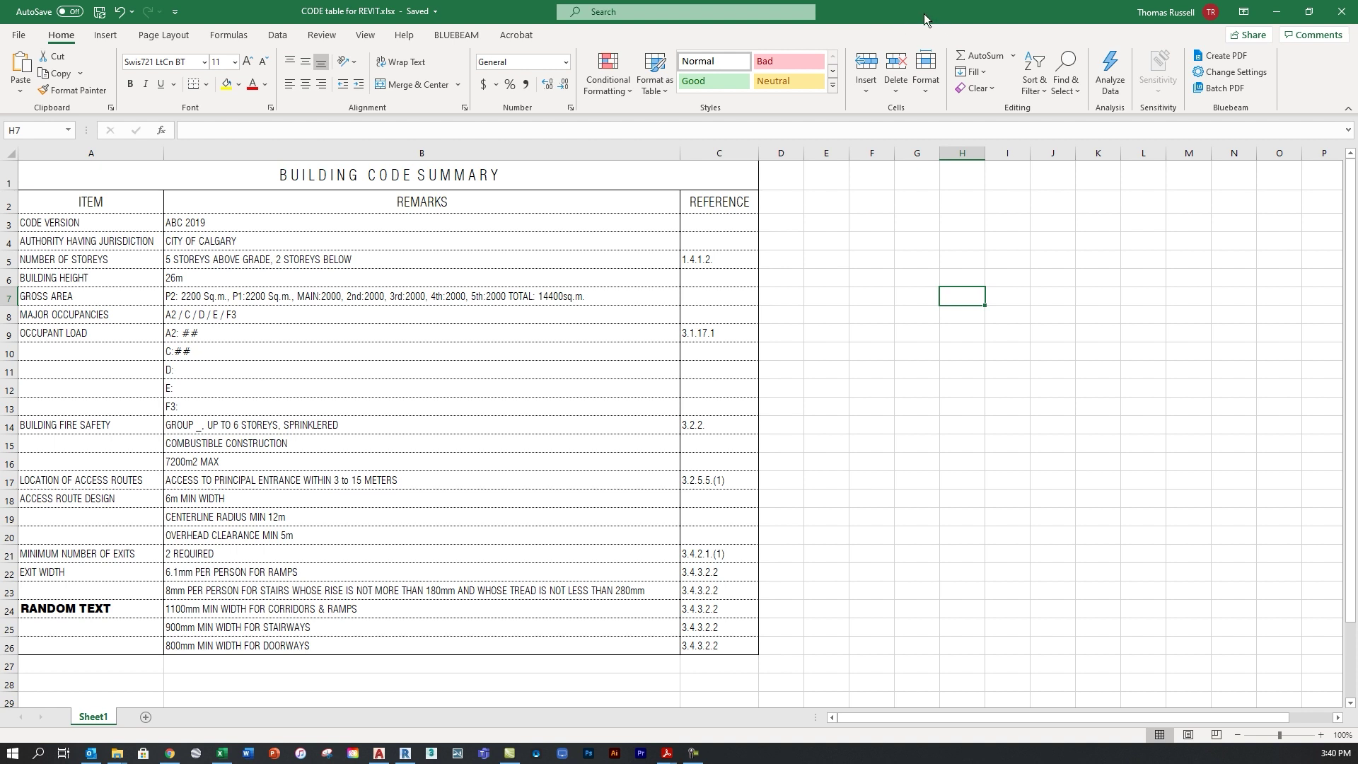
pyautogui.click(1344, 16)
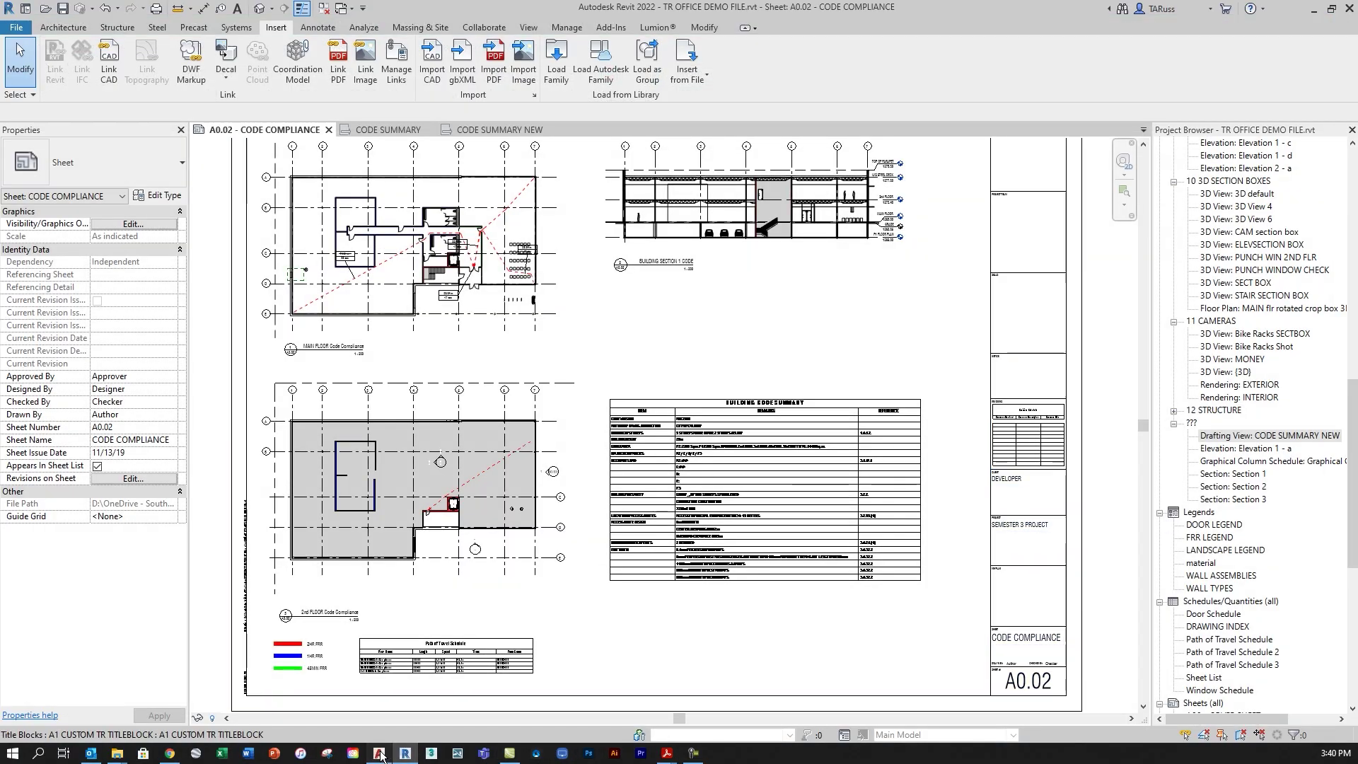
# Switch to AutoCAD, update the code summary table through the CODE SUMMARY TABLE data link, and check the RANDOM TEXT row
pyautogui.click(380, 753)
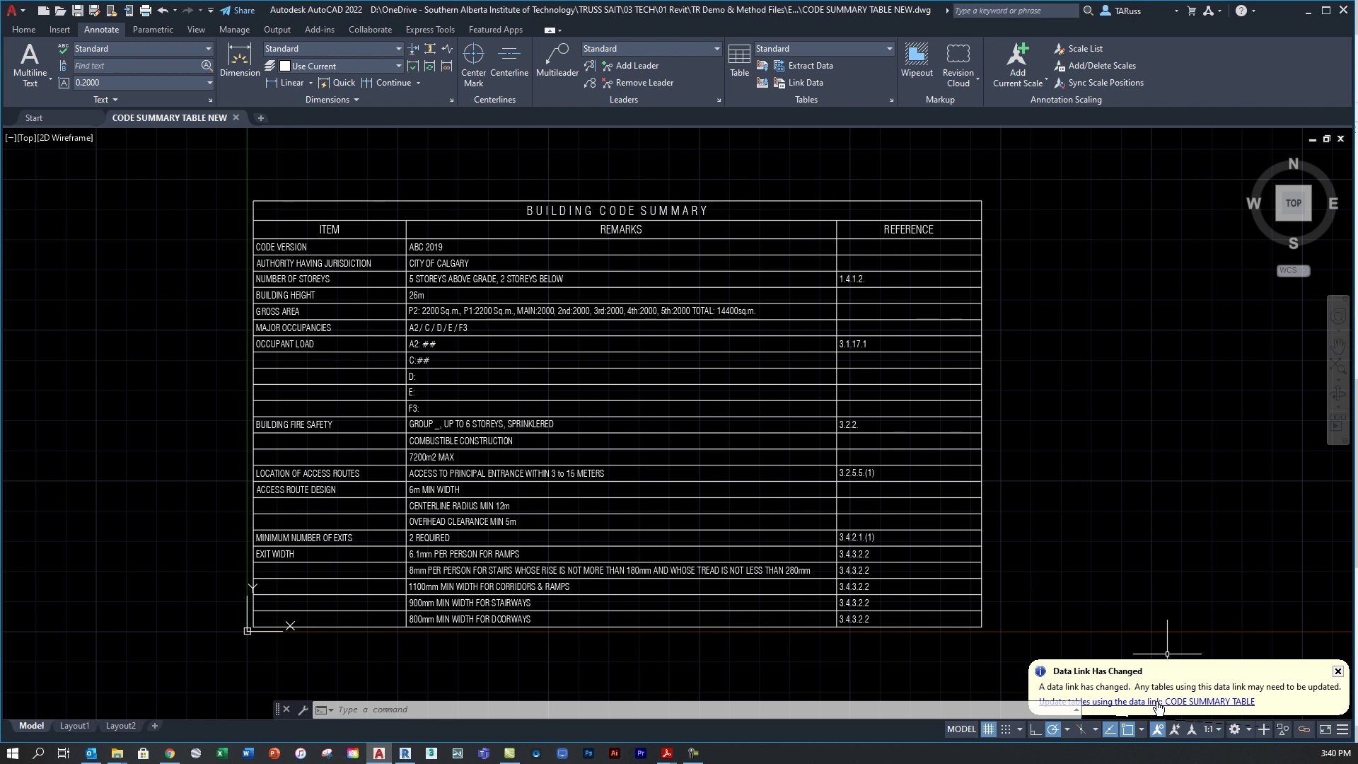
pyautogui.click(1158, 703)
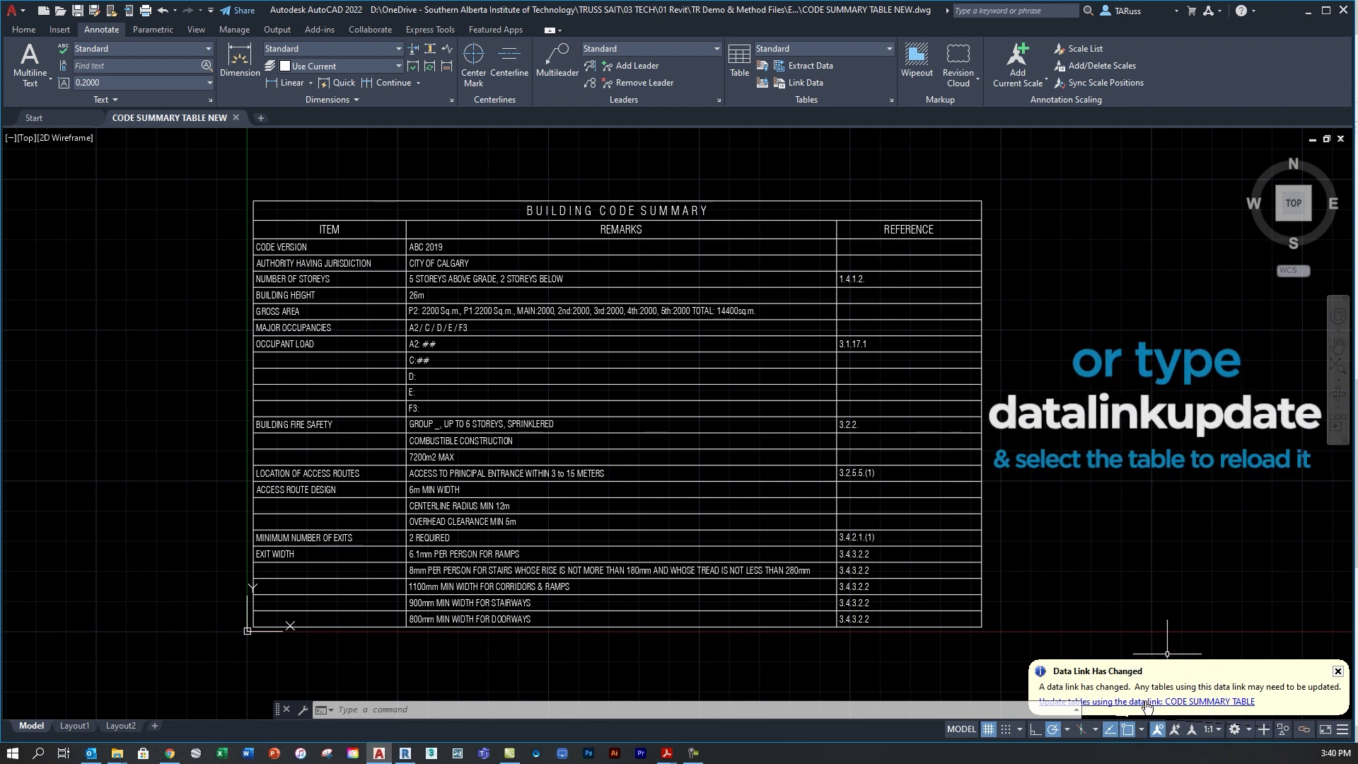
pyautogui.click(1147, 705)
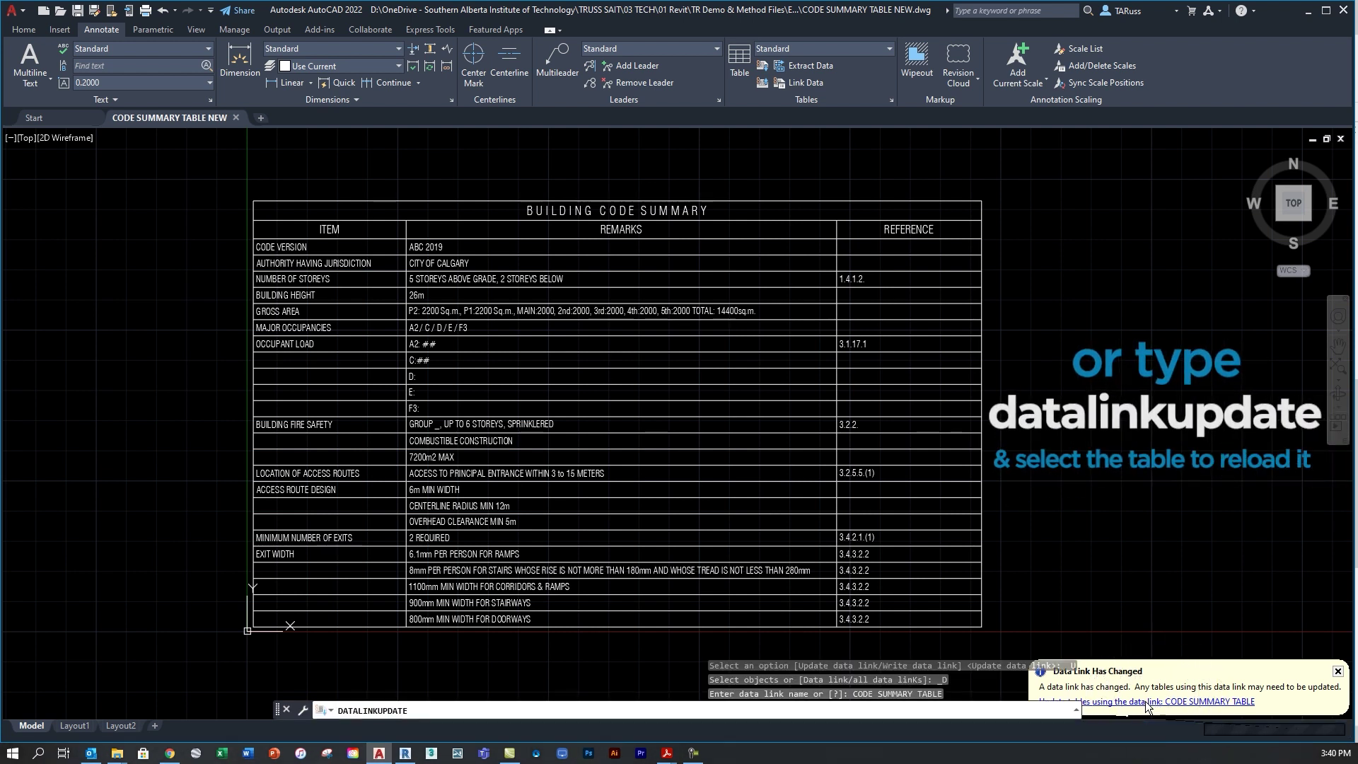
pyautogui.click(1260, 734)
pyautogui.click(265, 609)
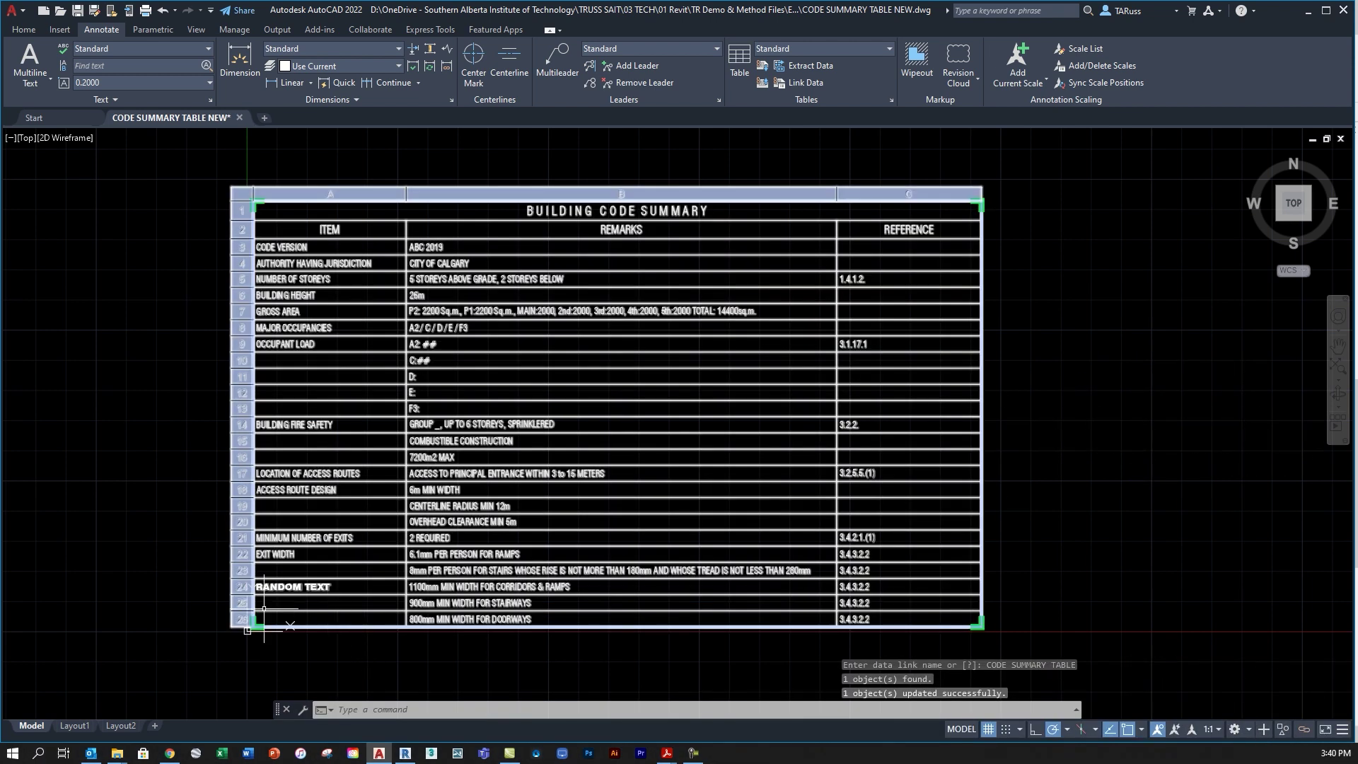
pyautogui.scroll(6, 265, 608)
pyautogui.press('Escape')
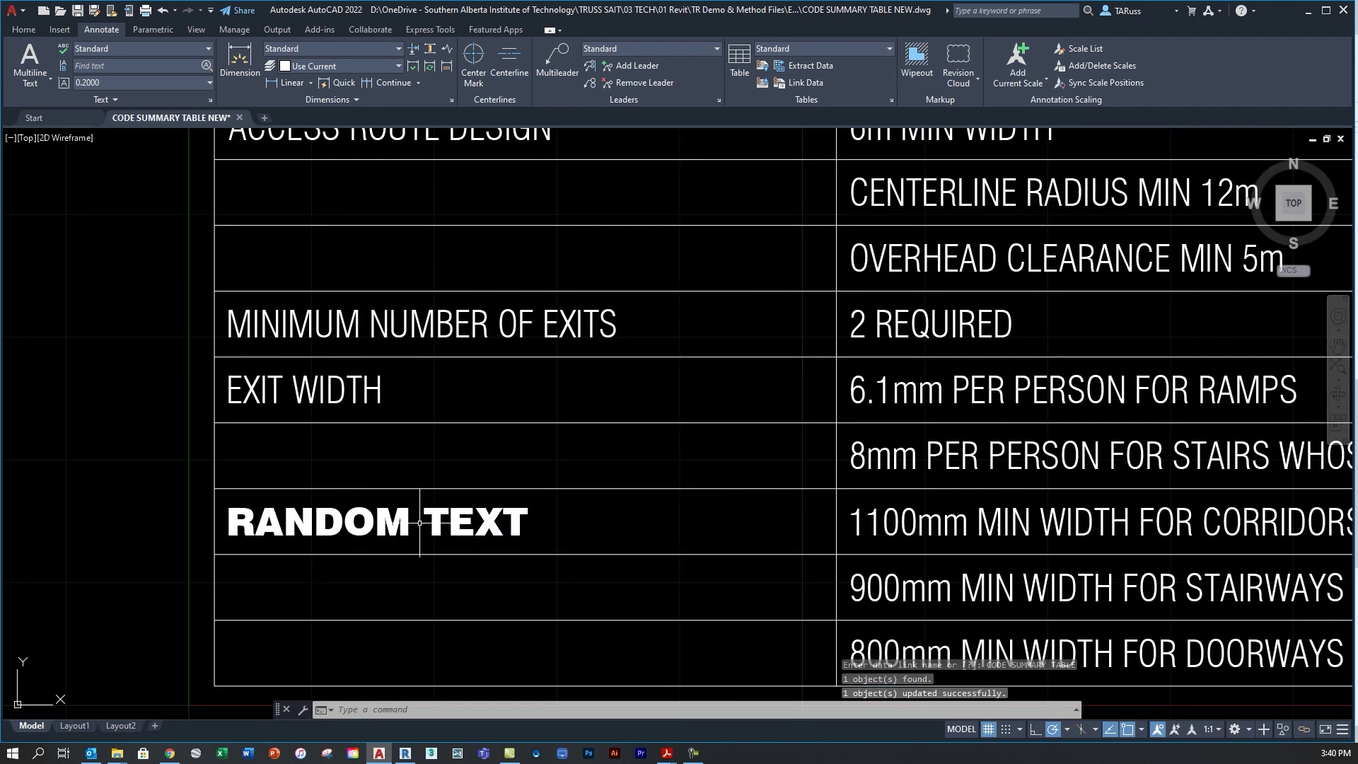
pyautogui.scroll(-4, 391, 526)
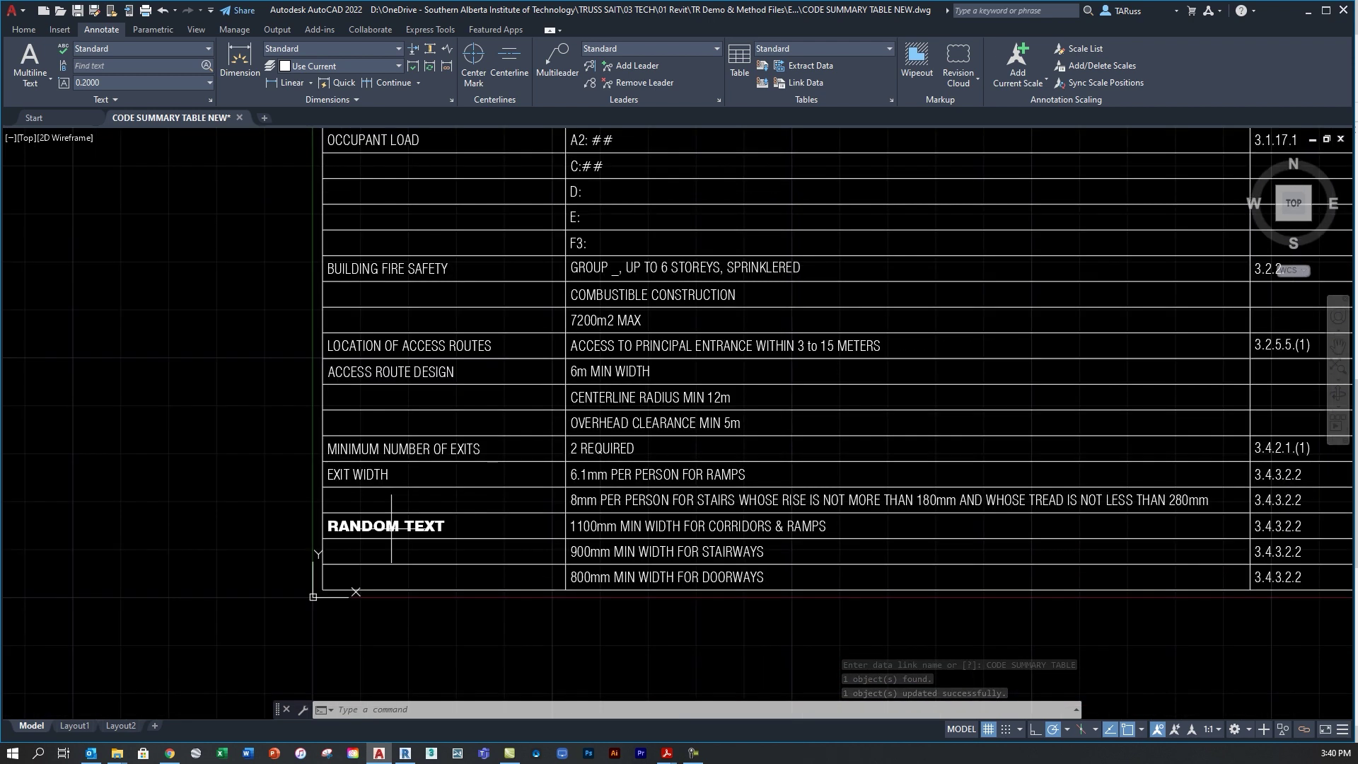
pyautogui.scroll(2, 697, 458)
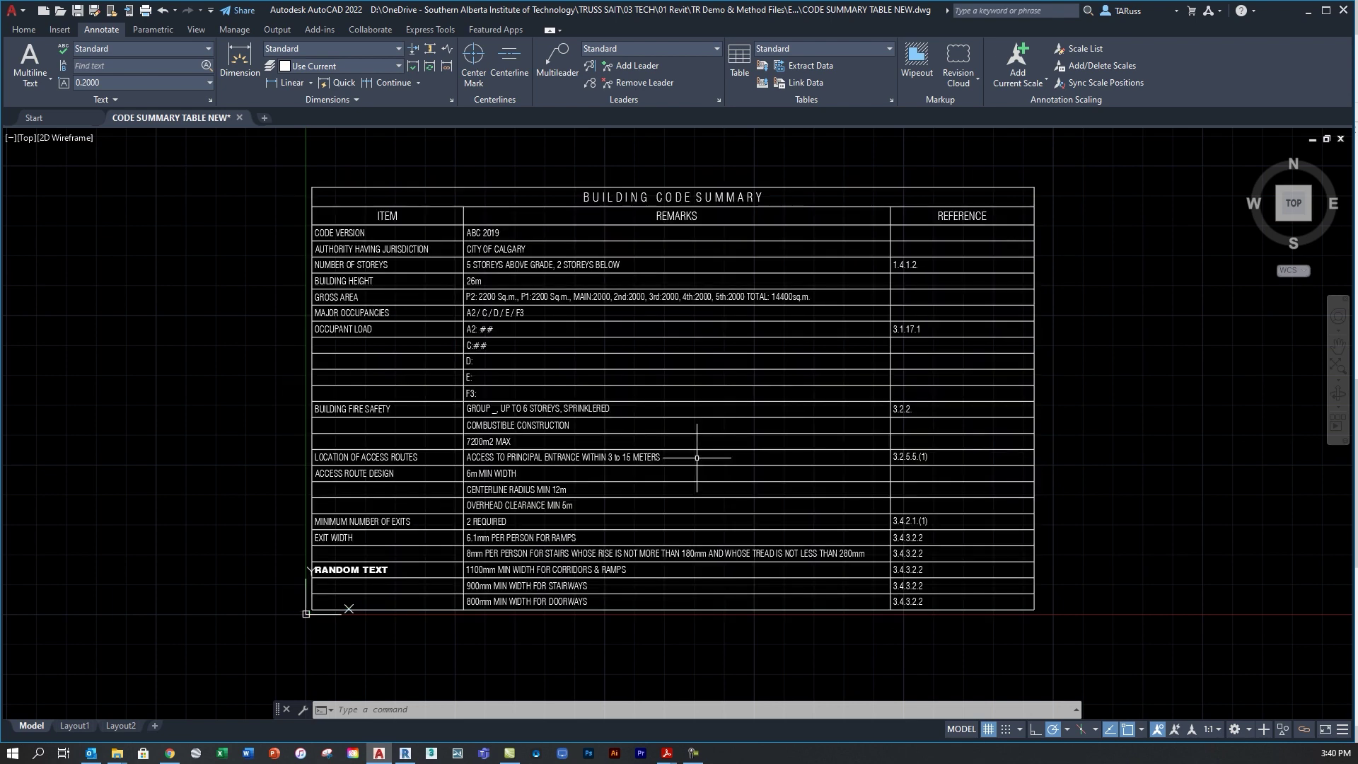
# Save the updated CODE SUMMARY TABLE NEW.dwg, switch to Revit, and inspect the code summary table on sheet A0.02
pyautogui.click(77, 11)
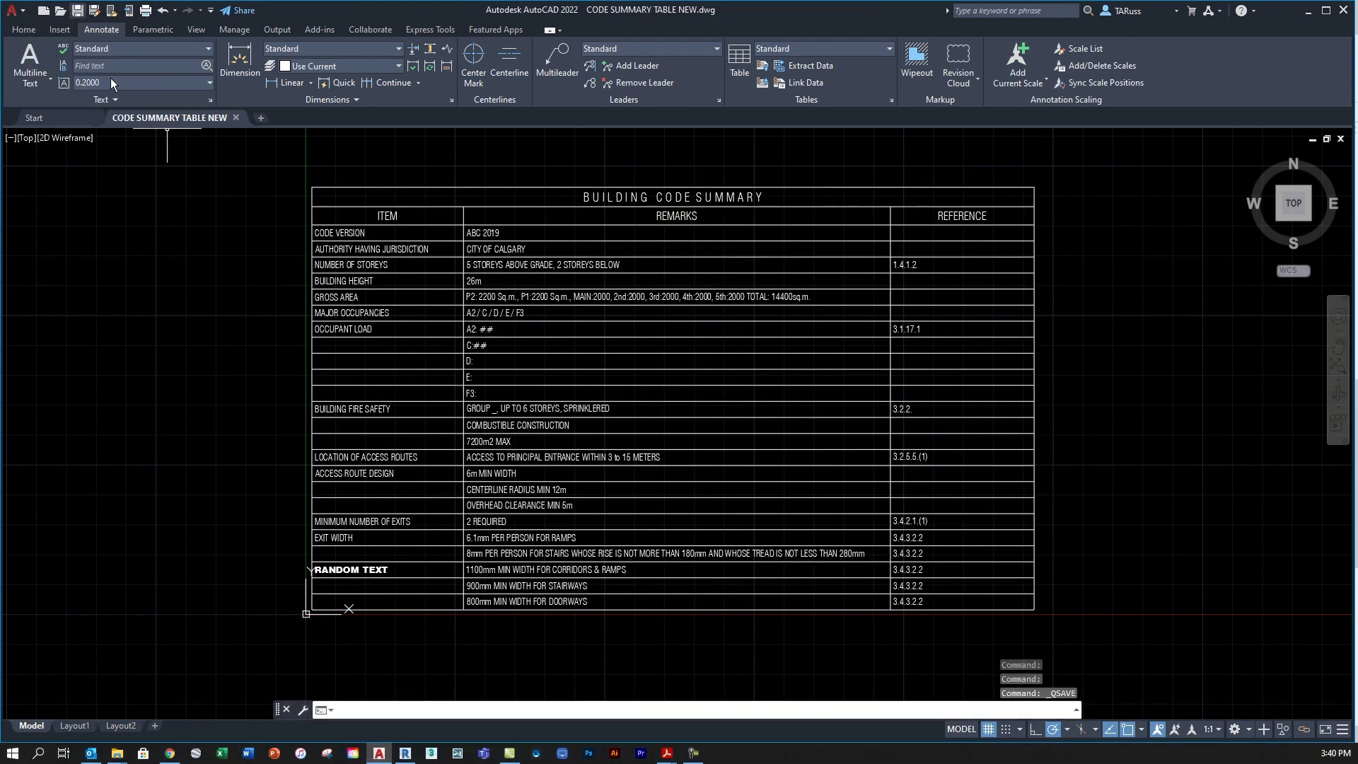
pyautogui.click(406, 756)
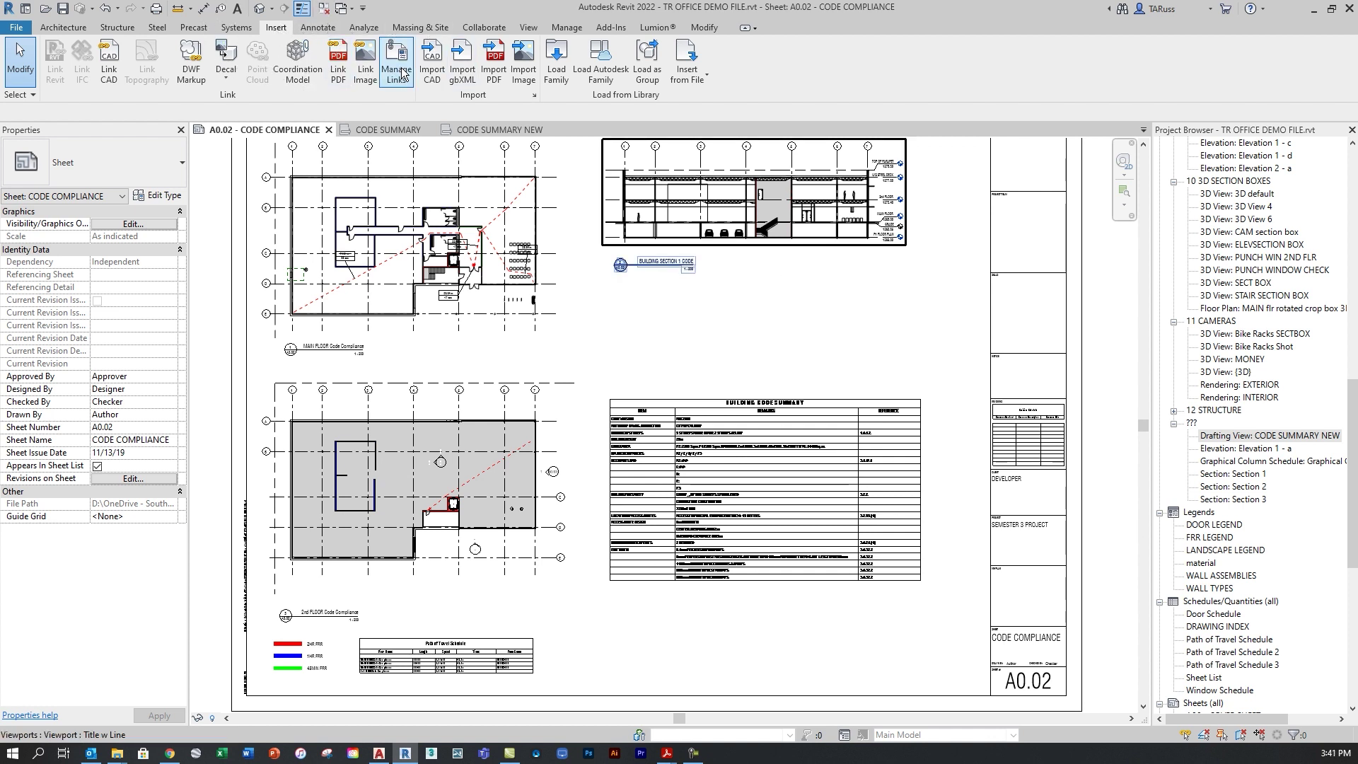
pyautogui.scroll(-2, 636, 371)
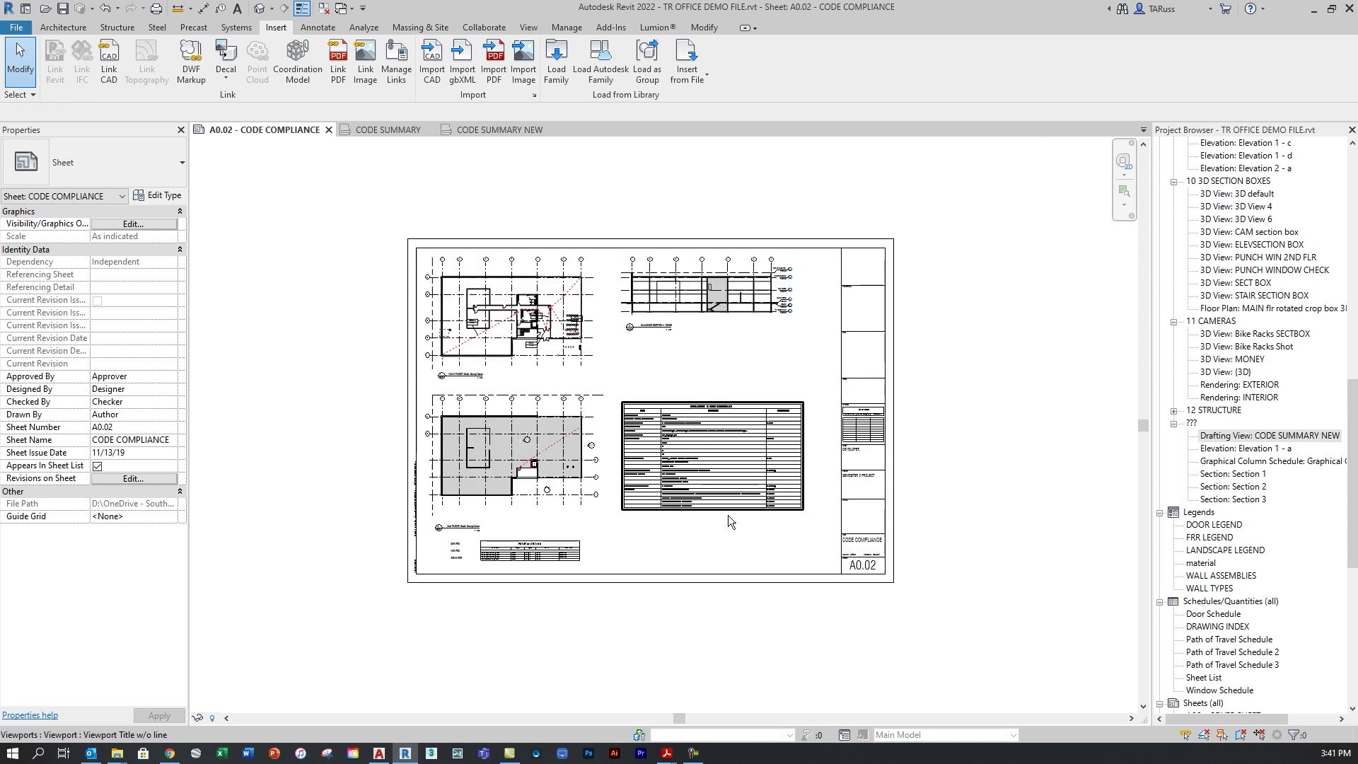
pyautogui.scroll(2, 750, 499)
pyautogui.scroll(5, 750, 498)
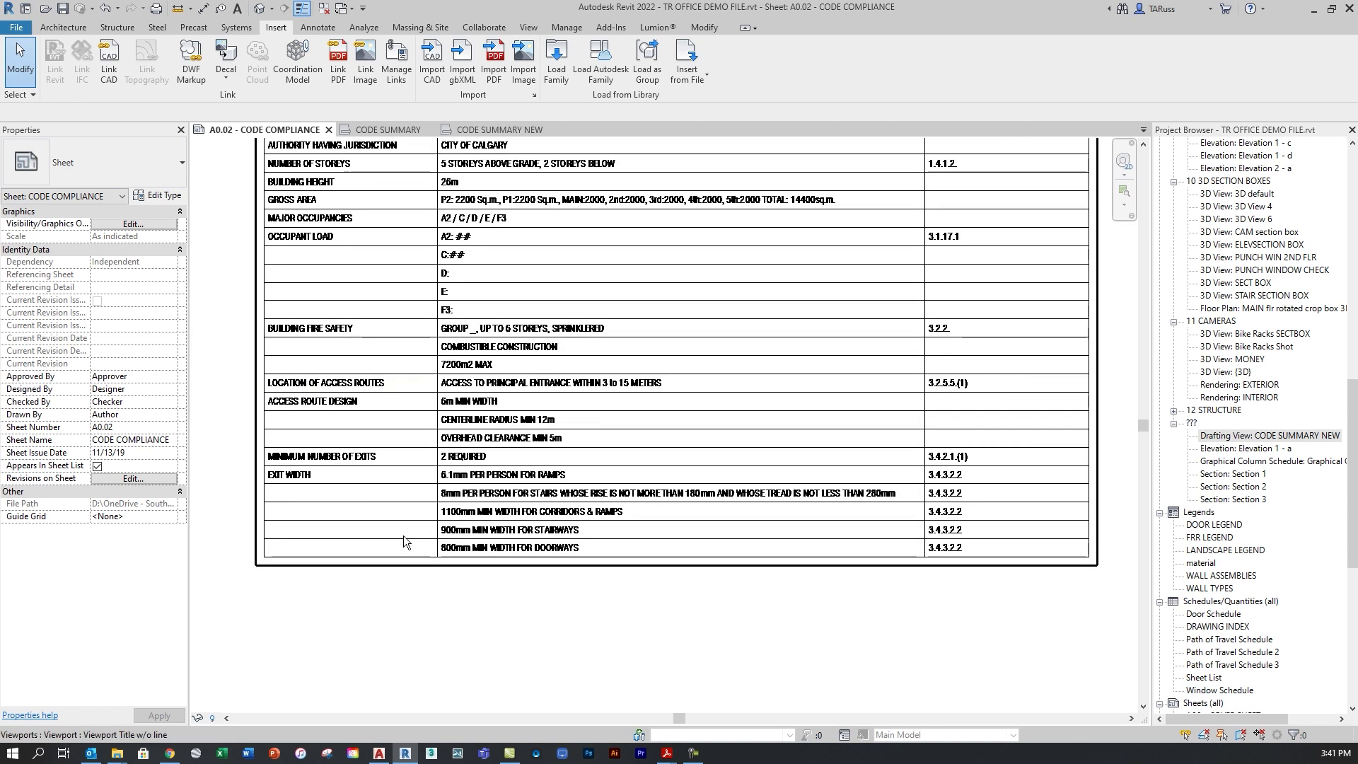
# Reload the linked CODE SUMMARY TABLE NEW.dwg through Manage Links and review the code compliance sheet
pyautogui.click(396, 62)
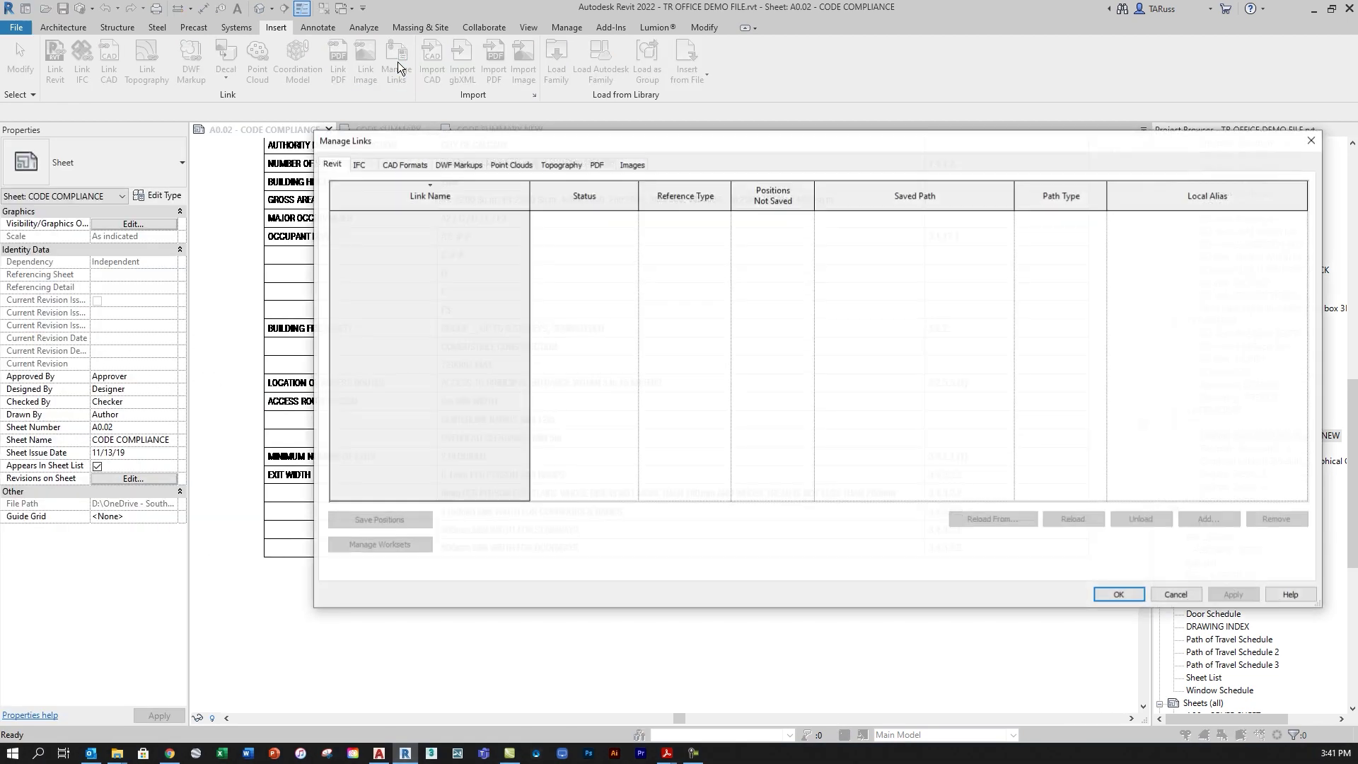
pyautogui.moveTo(315, 133); pyautogui.dragTo(473, 146)
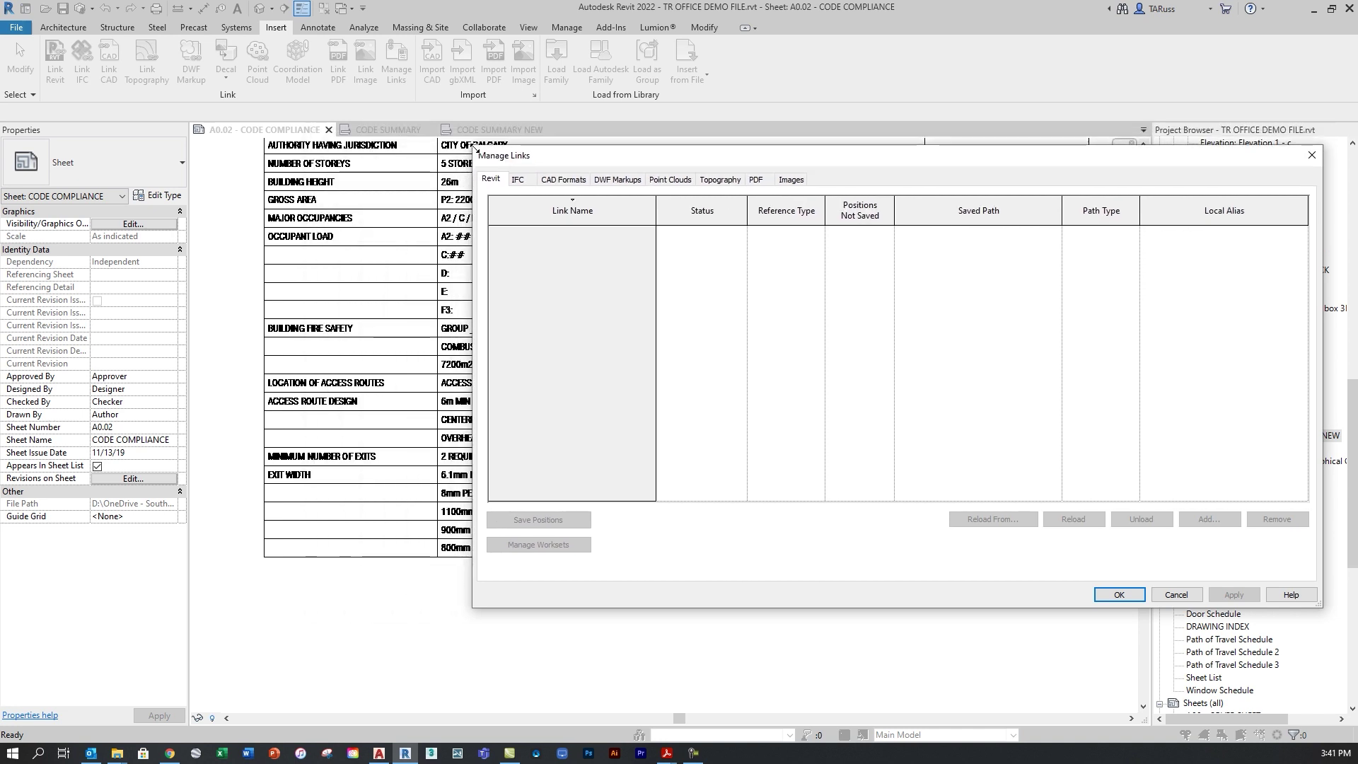
pyautogui.click(566, 181)
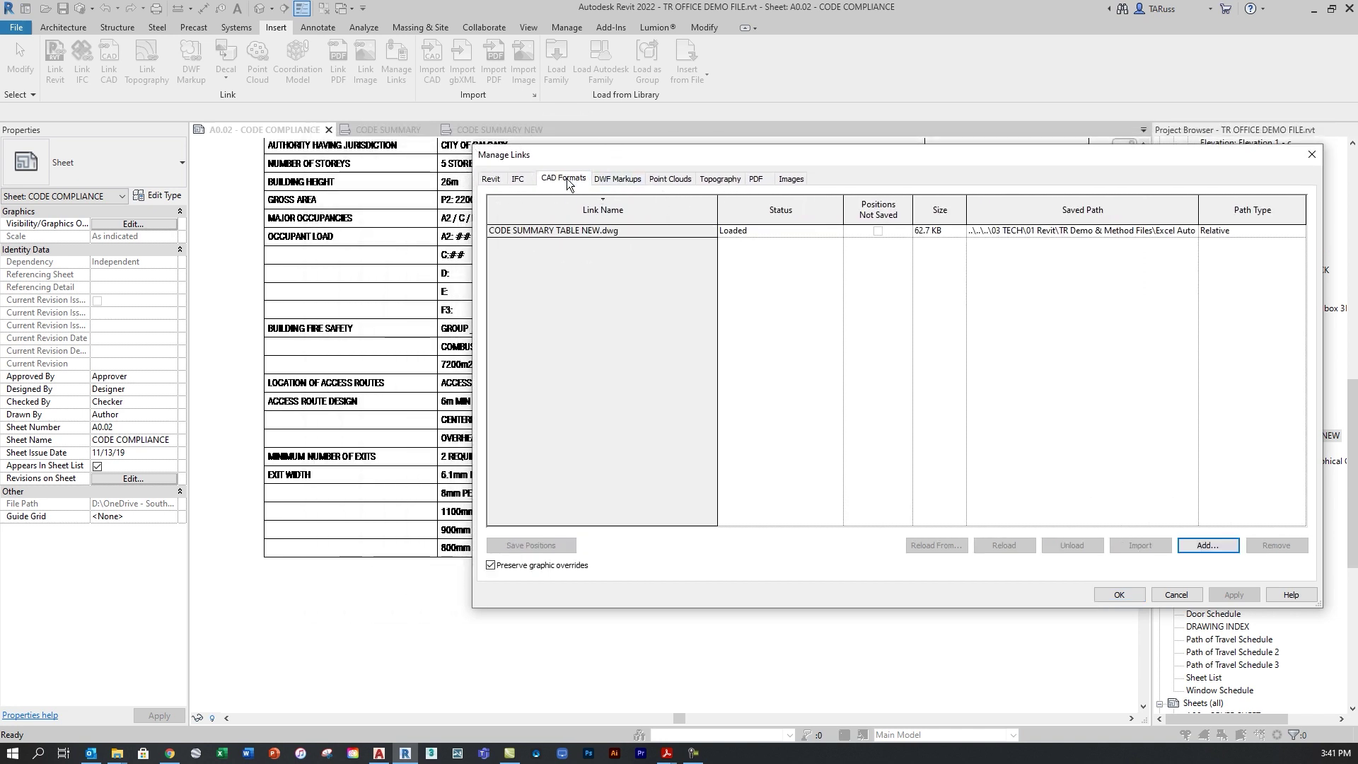
pyautogui.click(608, 232)
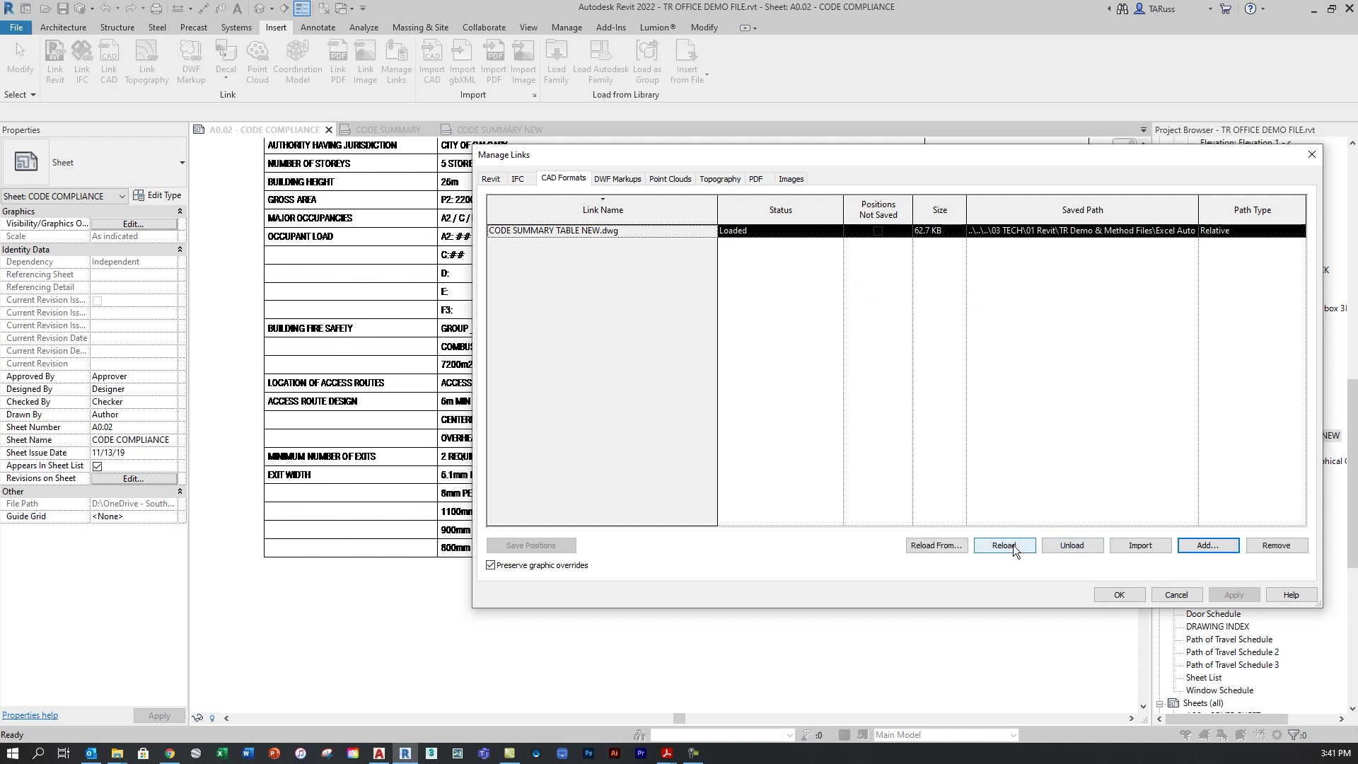
pyautogui.click(1013, 544)
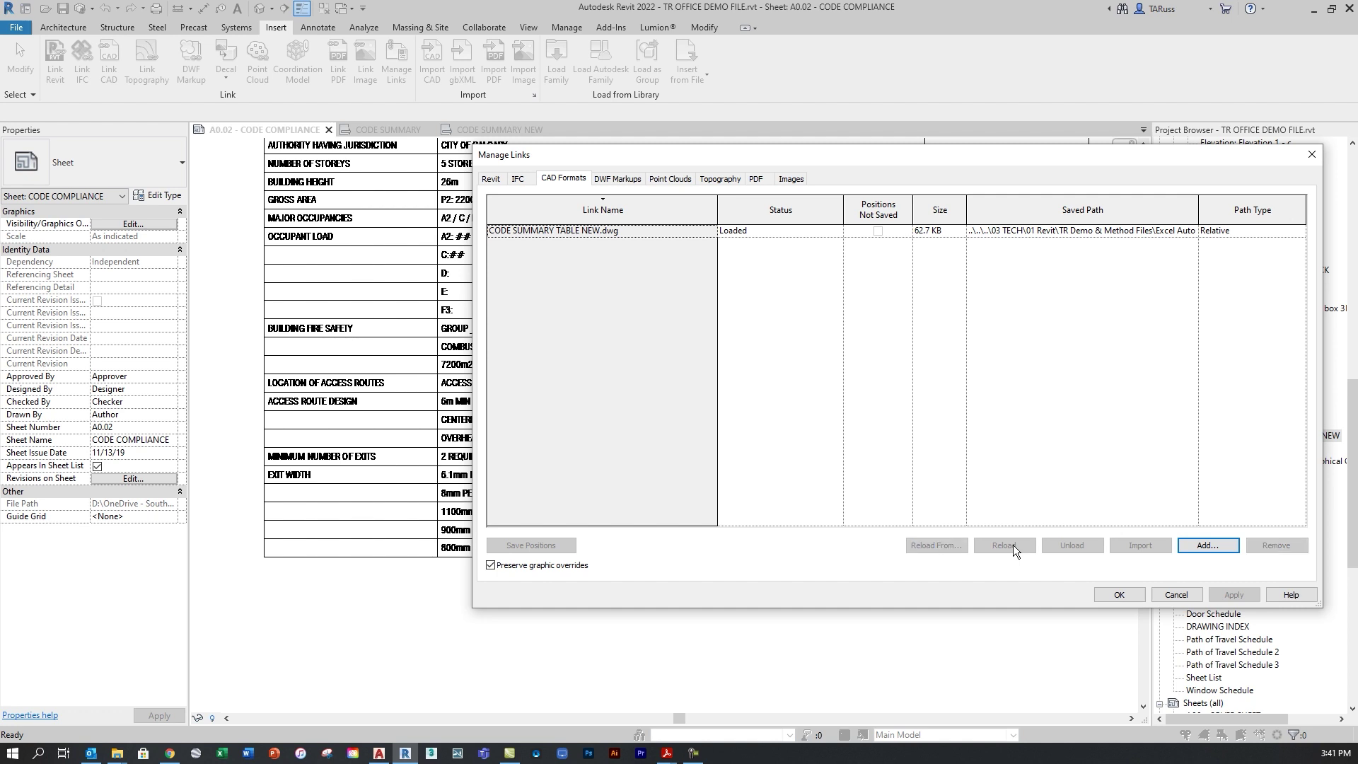
pyautogui.click(1119, 595)
pyautogui.scroll(-6, 313, 515)
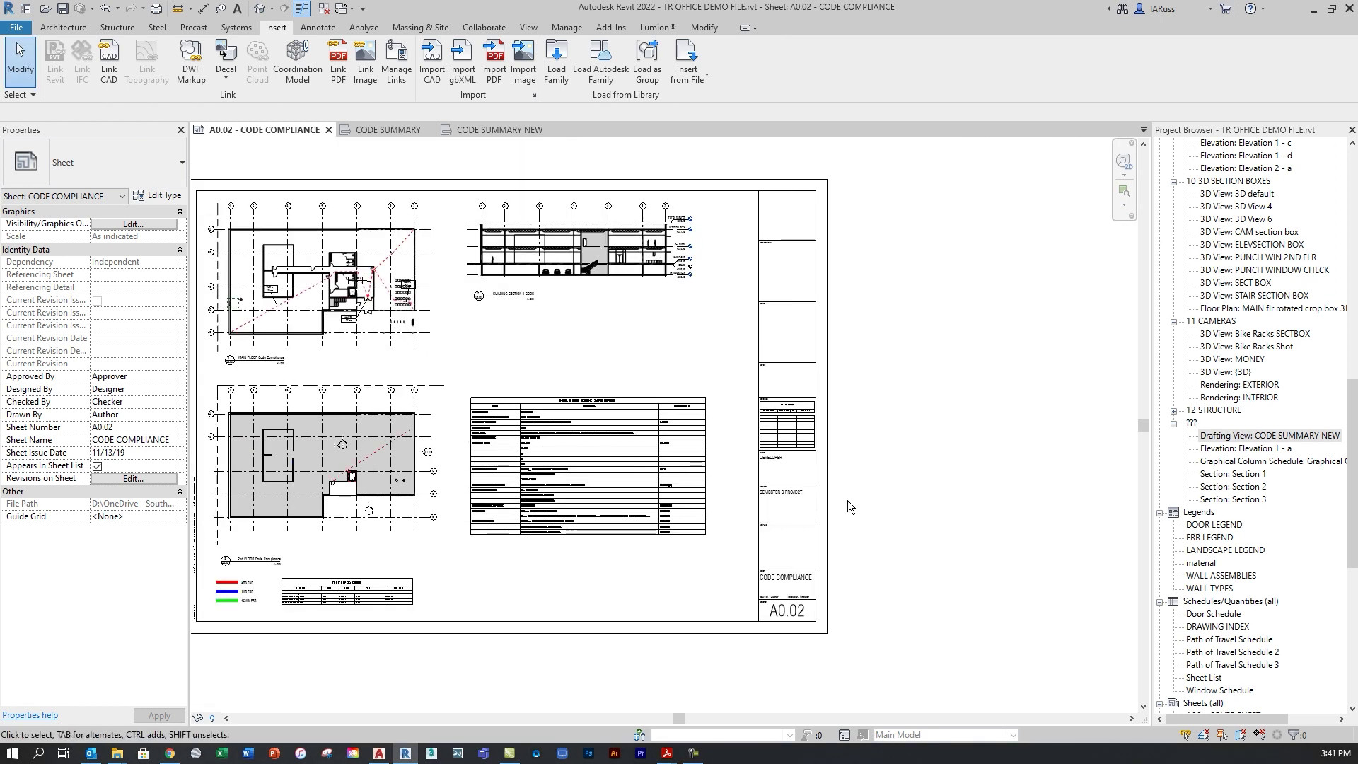
pyautogui.moveTo(811, 501); pyautogui.dragTo(1021, 493, button='middle')
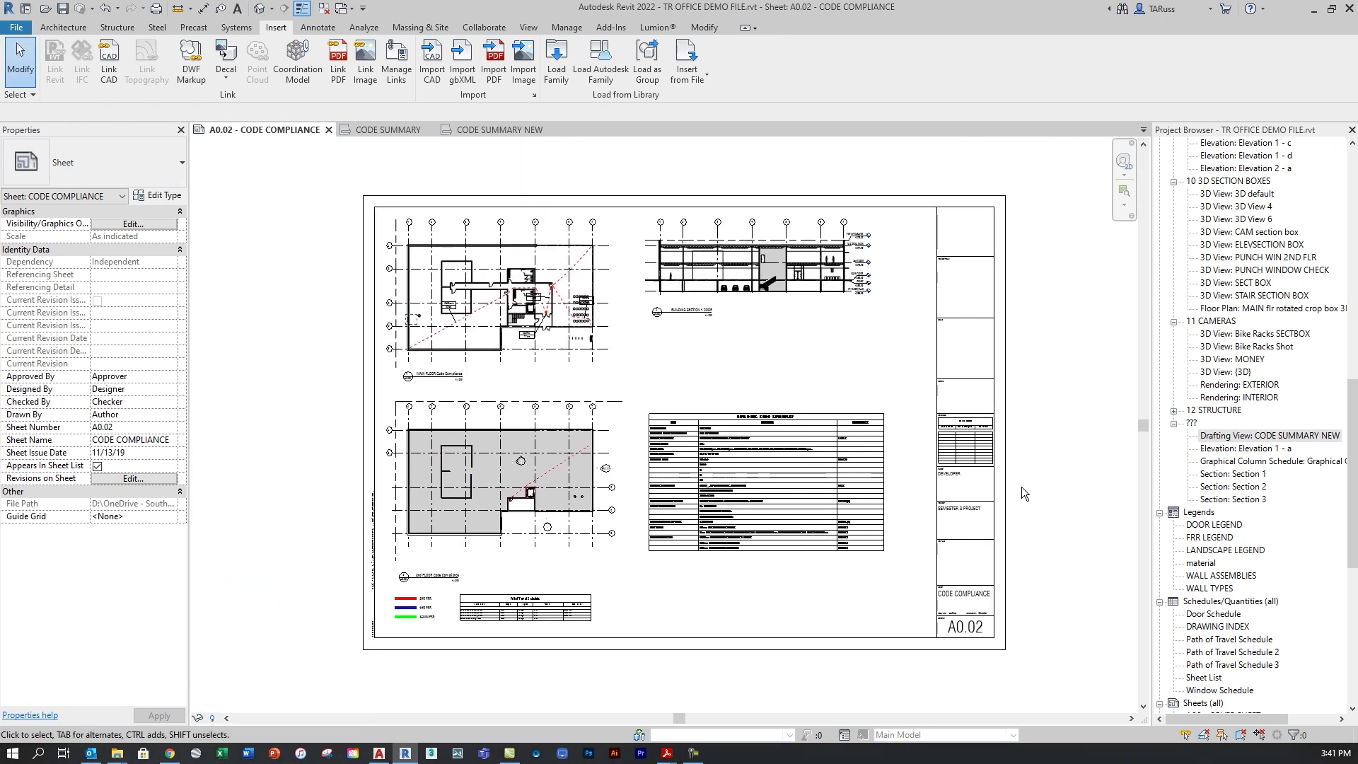
pyautogui.scroll(1, 1022, 486)
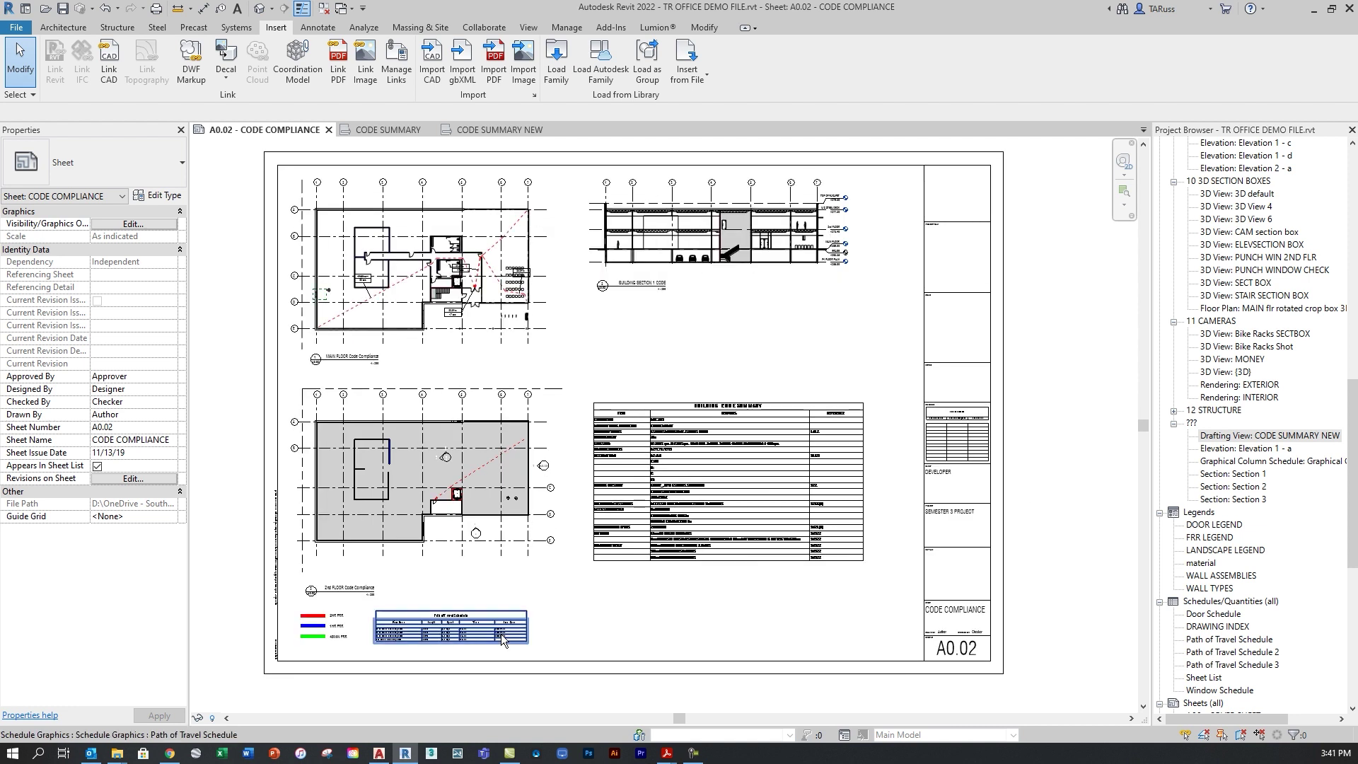